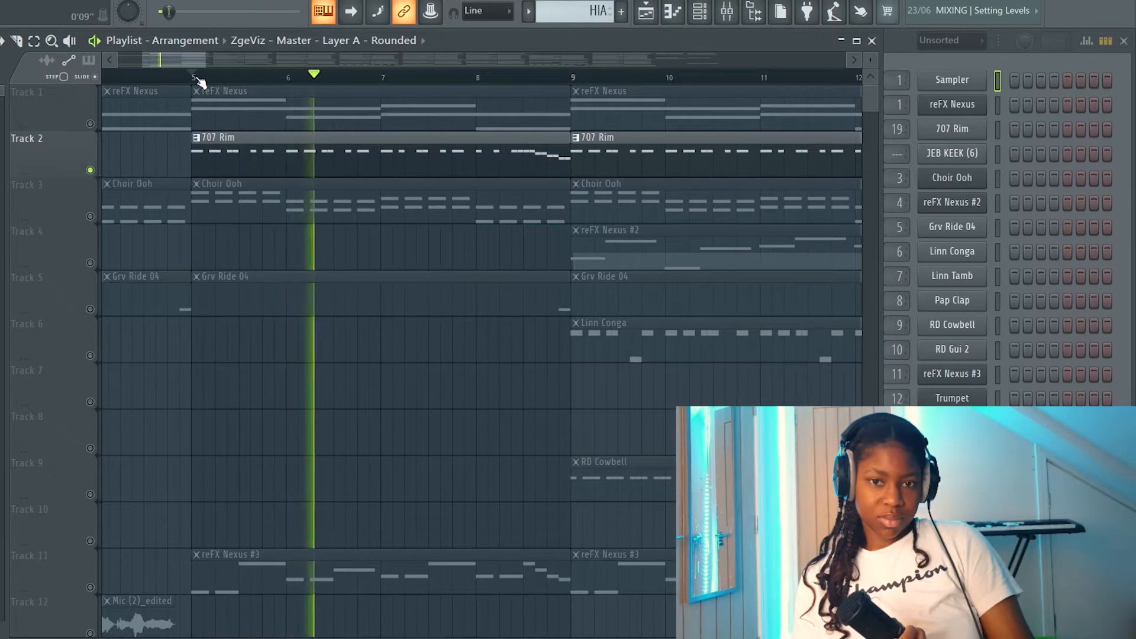
- Examine the 707 Rim pattern's notes in the piano roll and play back the descending fill at its end
key(space)
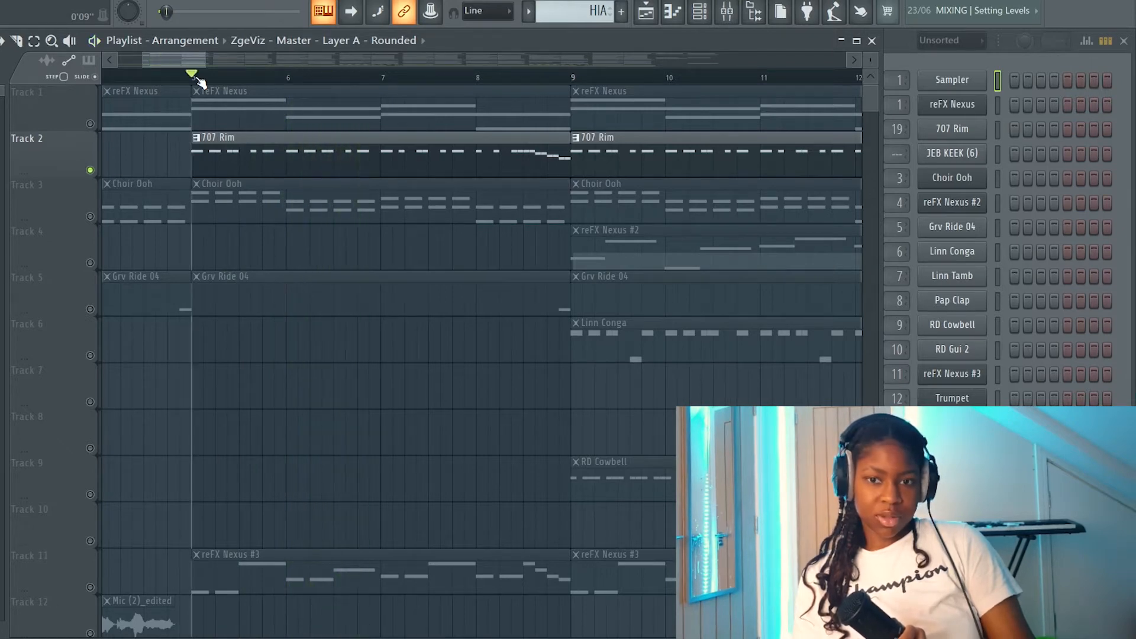
click(1025, 49)
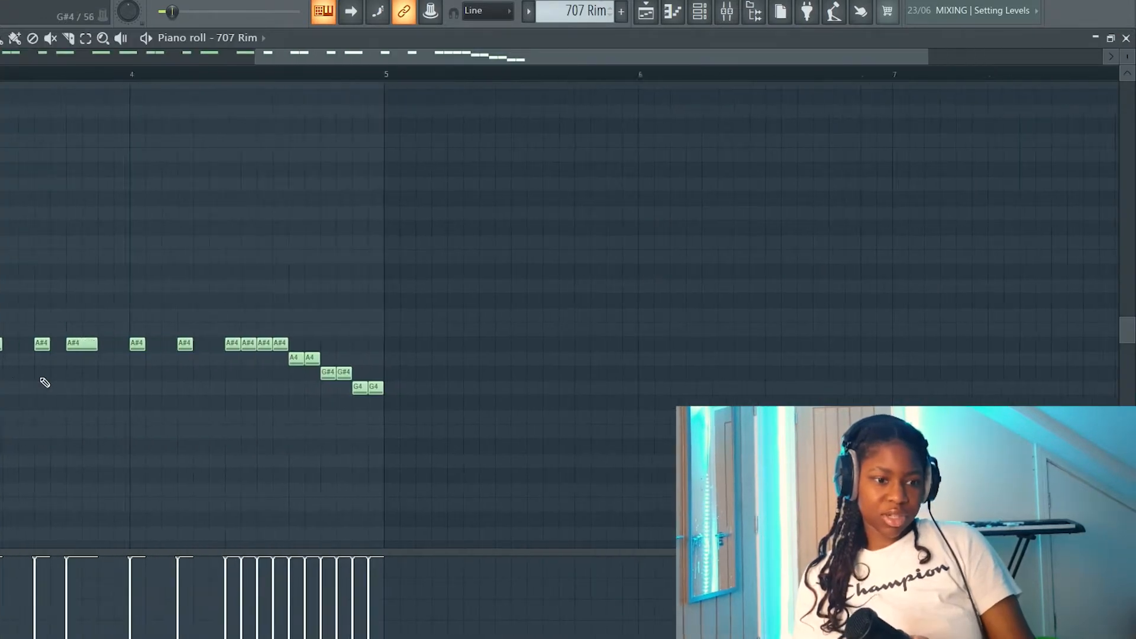
scroll(45, 383, left, 2)
scroll(45, 383, up, 6)
scroll(45, 383, down, 12)
scroll(45, 383, up, 7)
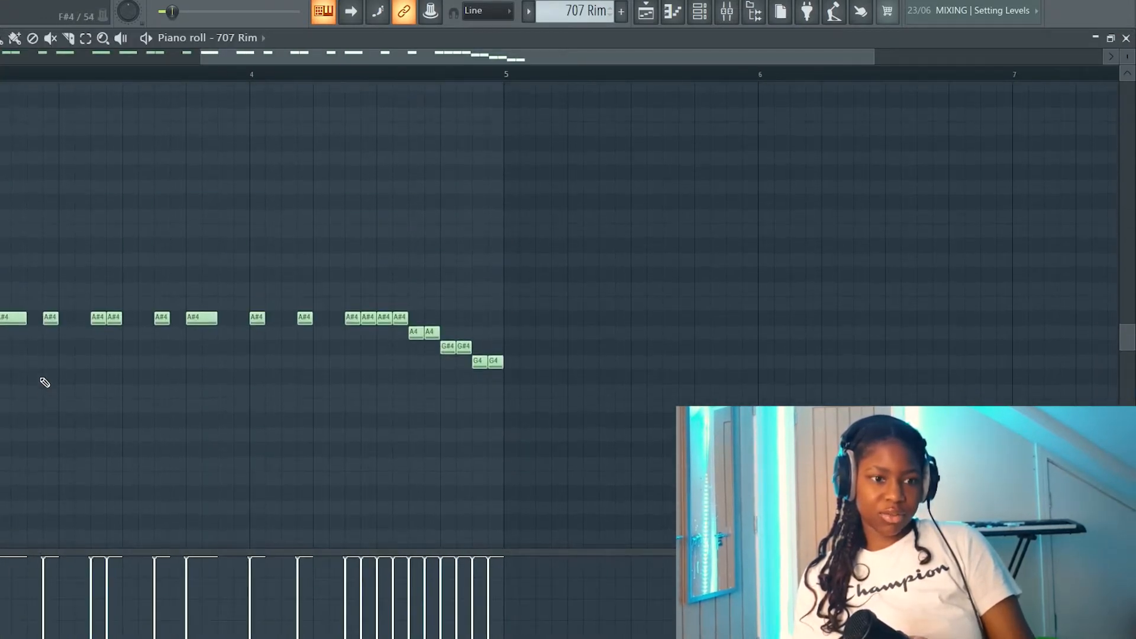
scroll(45, 383, left, 1)
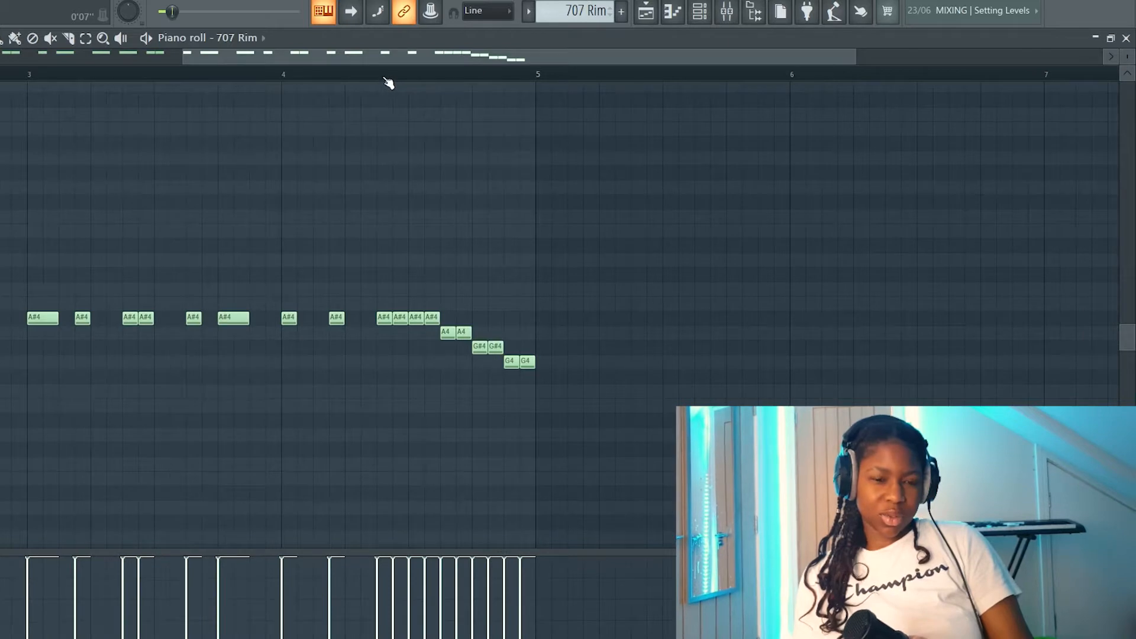
click(371, 77)
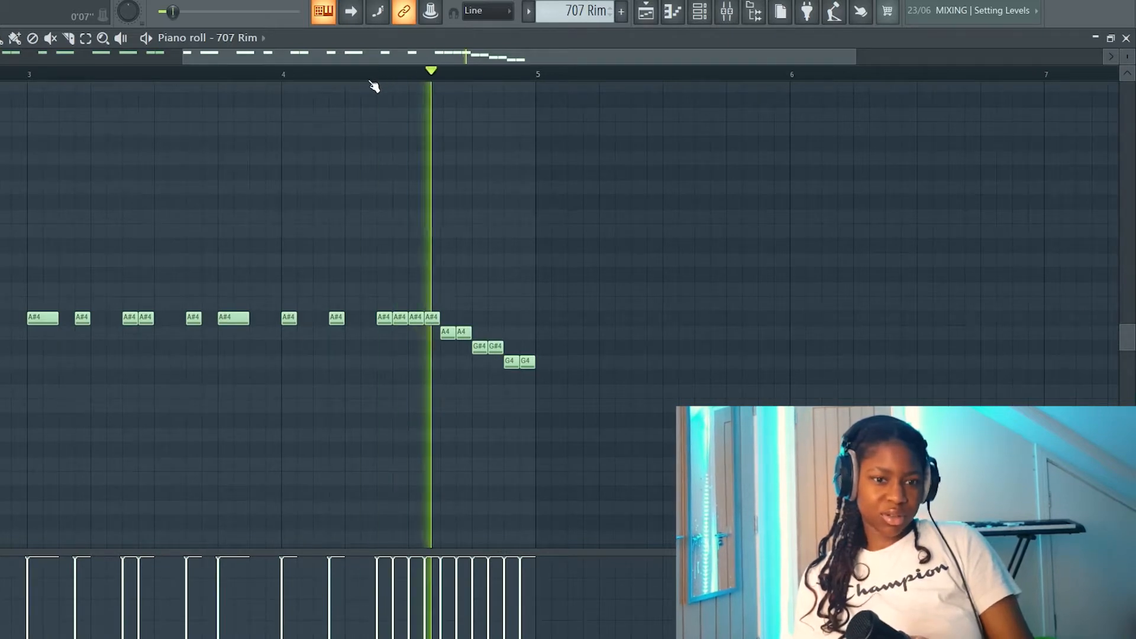
key(space)
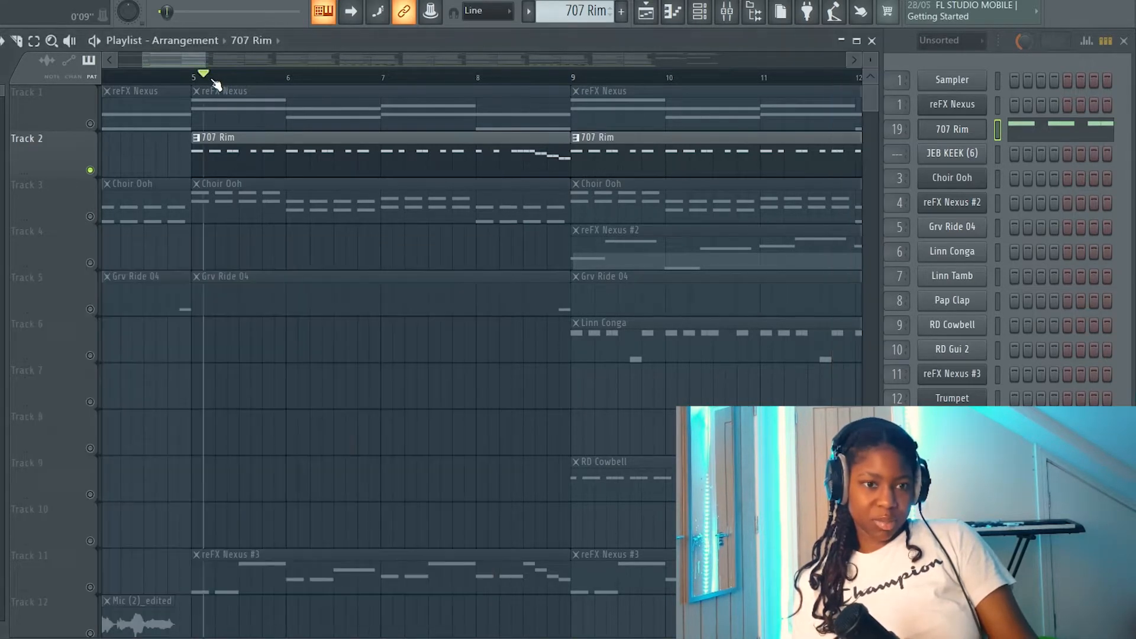
- Open the 707 Rim channel's settings and compare playback with and without the echo delay feed
click(955, 128)
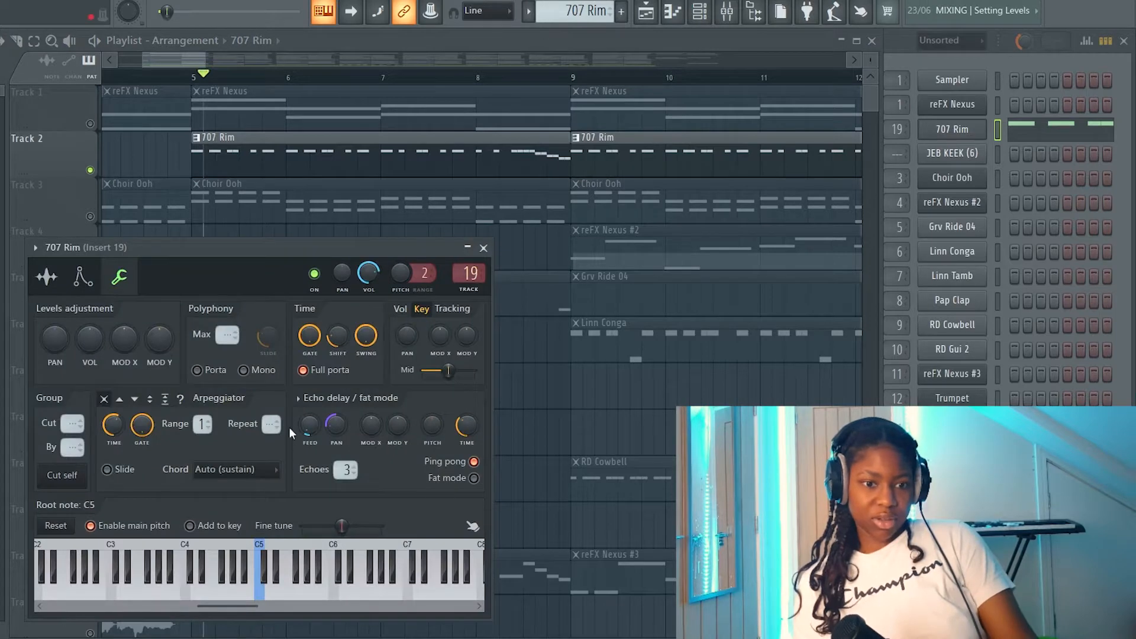
key(space)
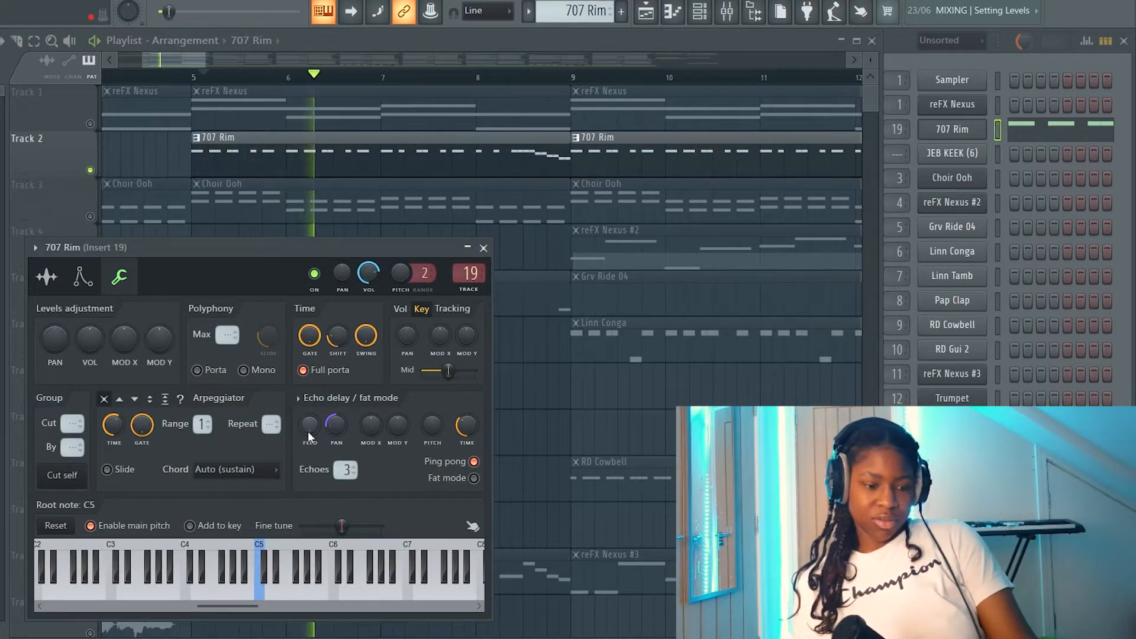
key(space)
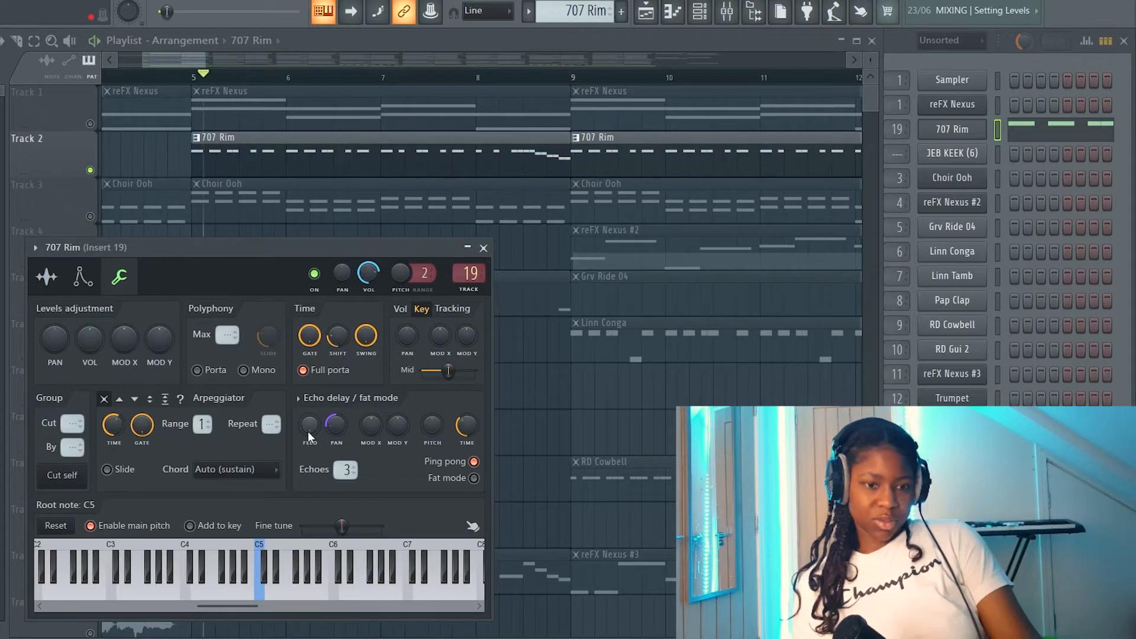
key(space)
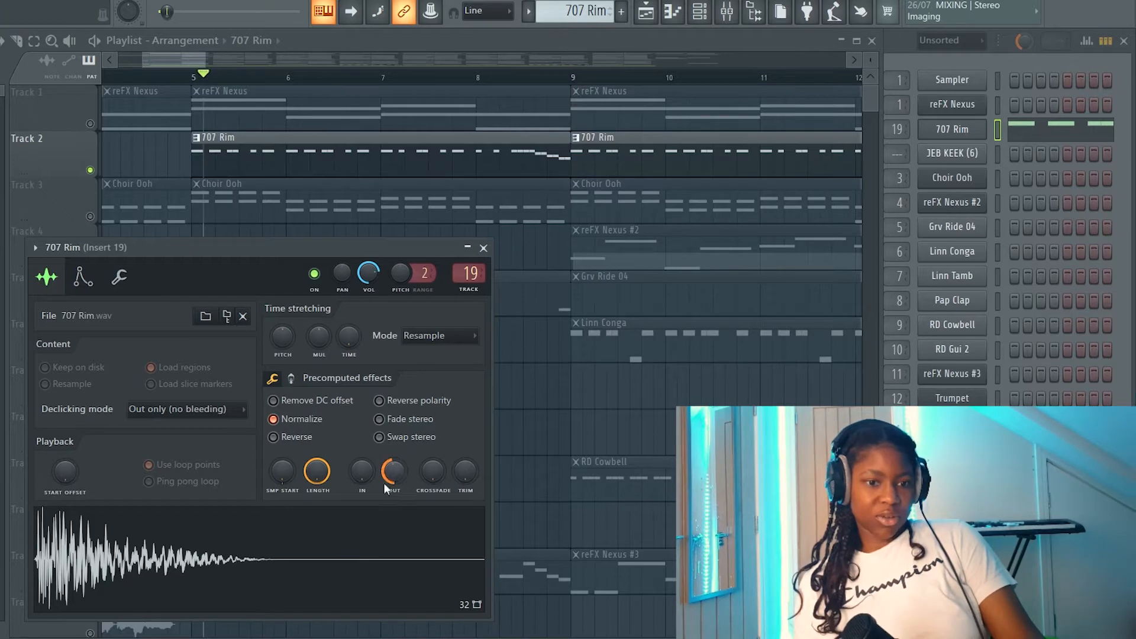
- Demonstrate the 707 Rim sample's fade-out at maximum and at zero, and restore its mid-range setting
scroll(392, 476, up, 6)
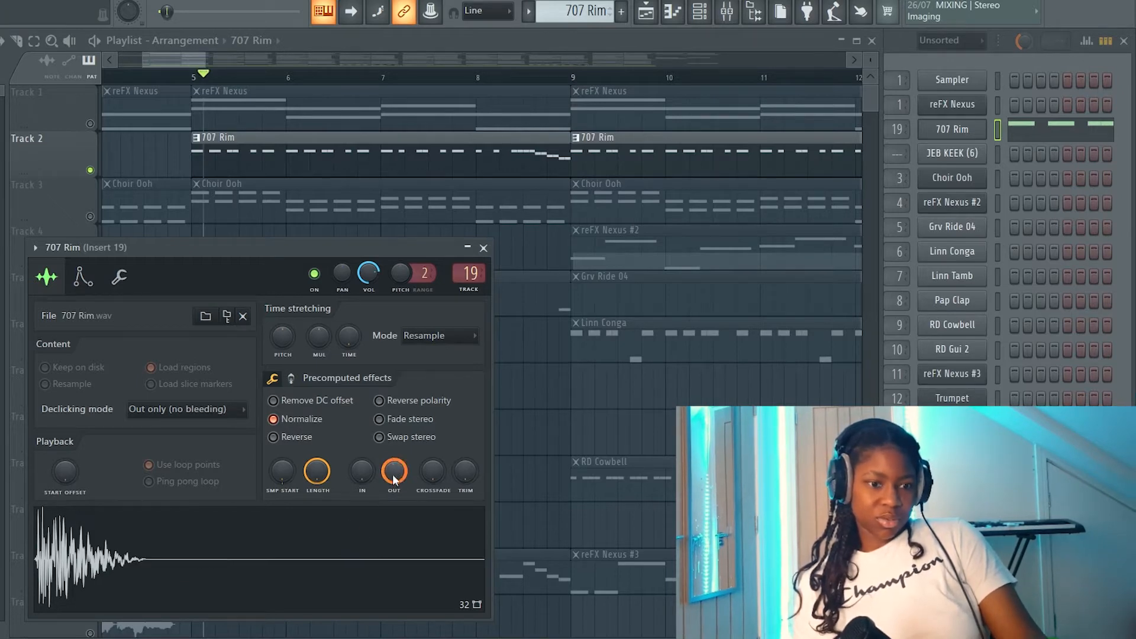
scroll(393, 477, down, 6)
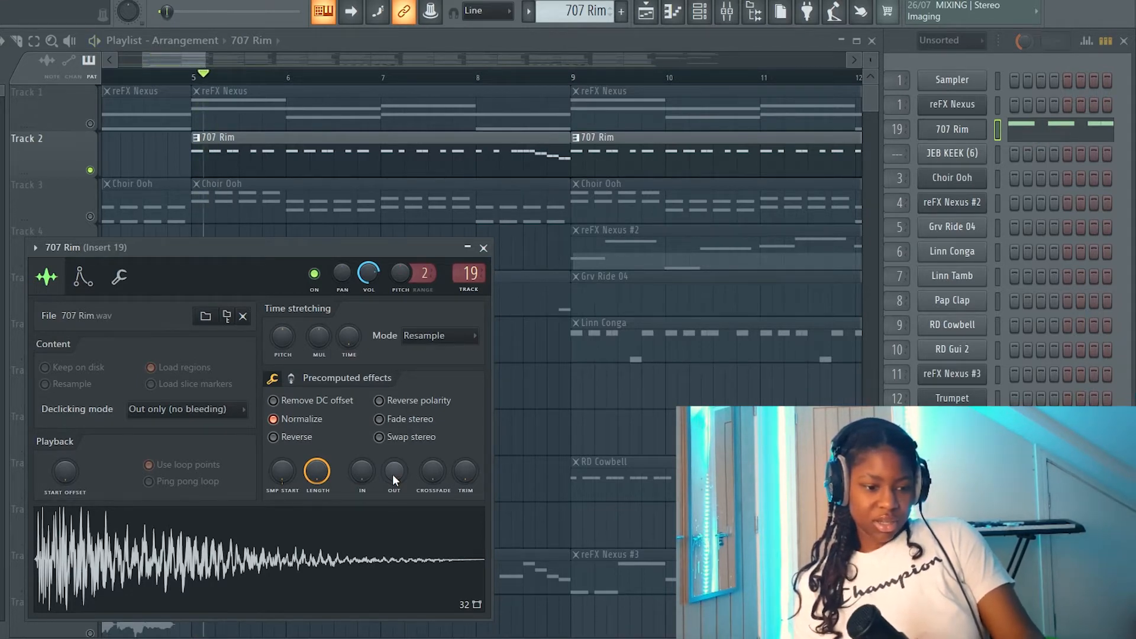
scroll(393, 474, up, 3)
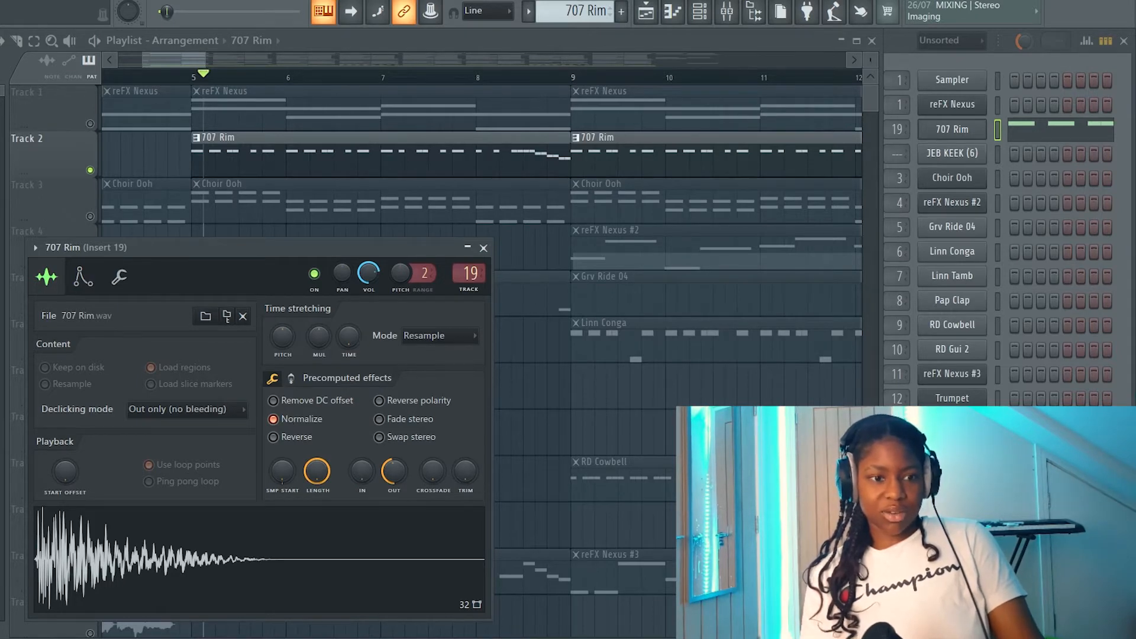
- Audition the 707 Rim with its time shift at minimum and maximum, and return the shift to a low setting
click(80, 281)
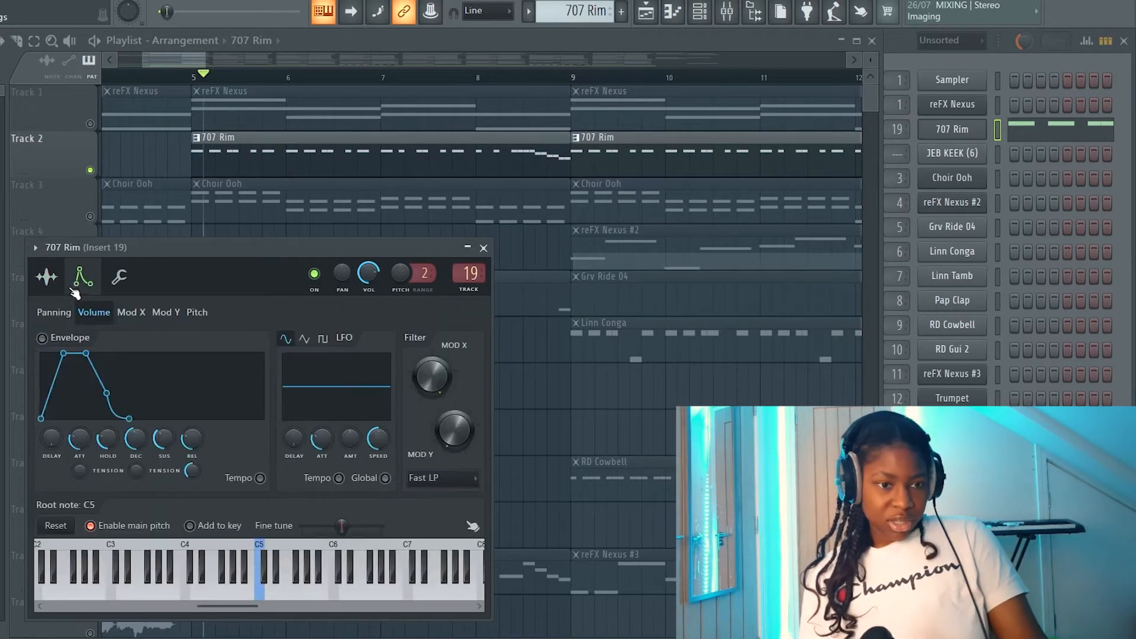
click(108, 291)
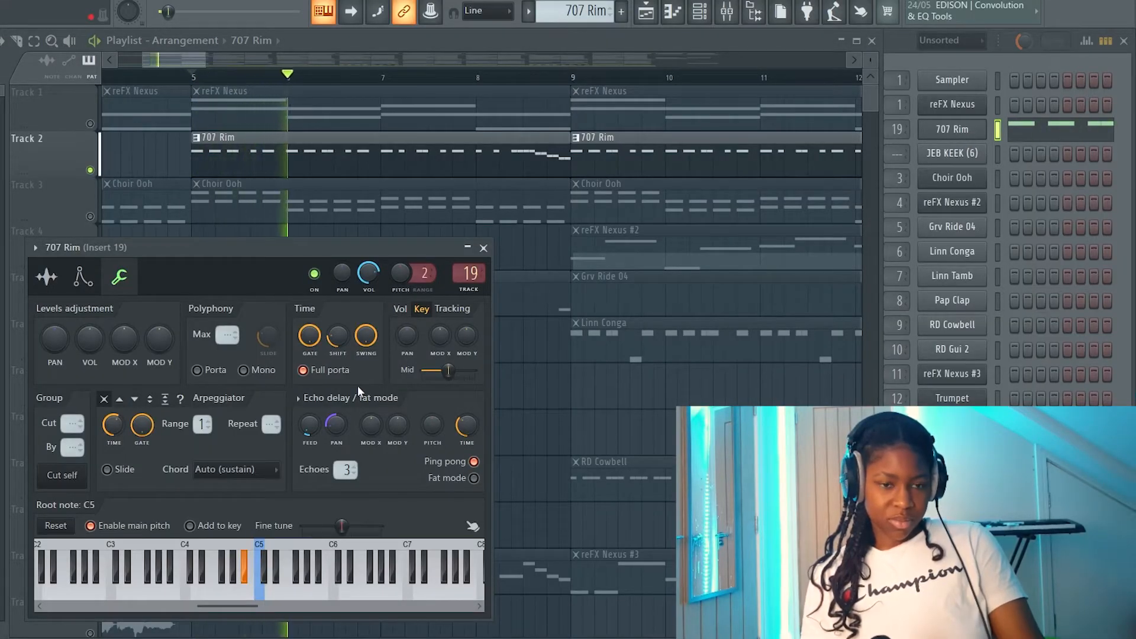
key(space)
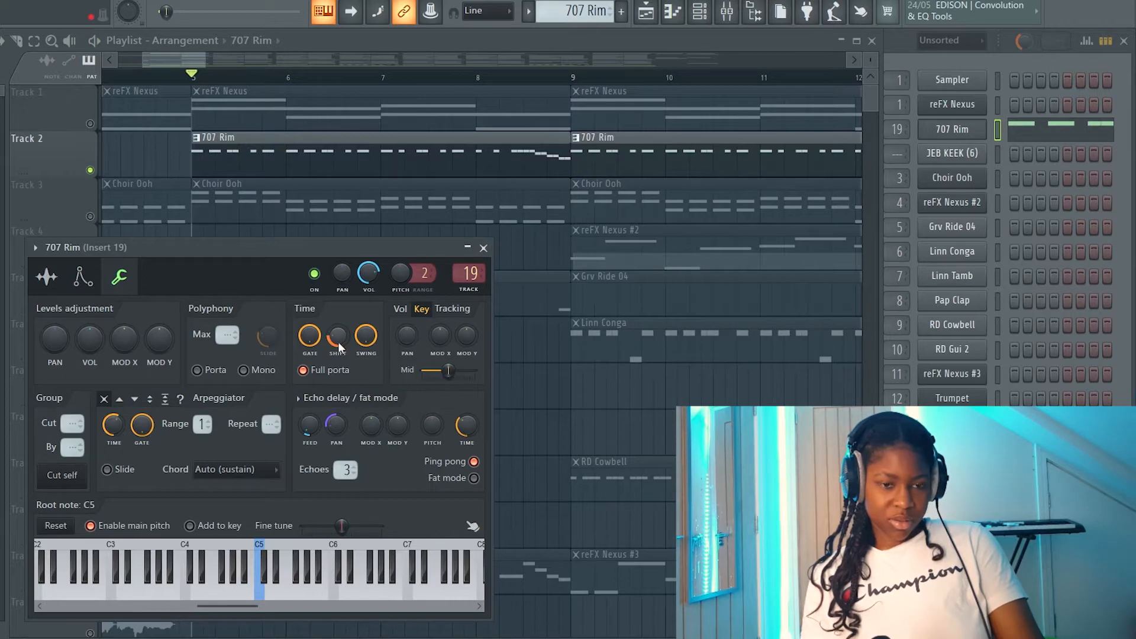
key(space)
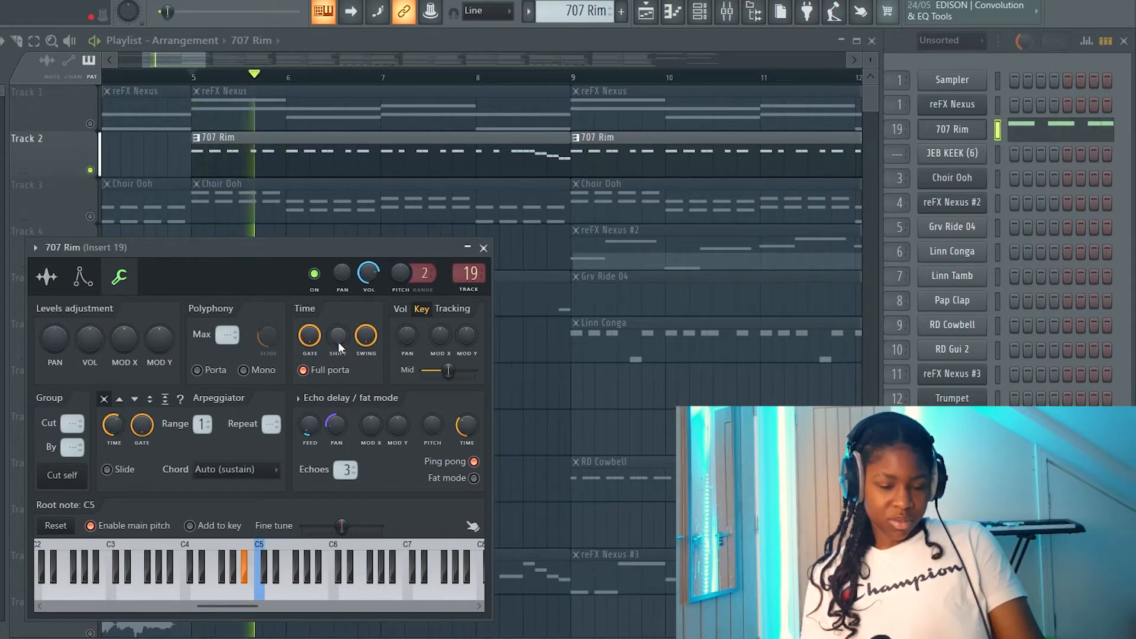
scroll(338, 342, up, 3)
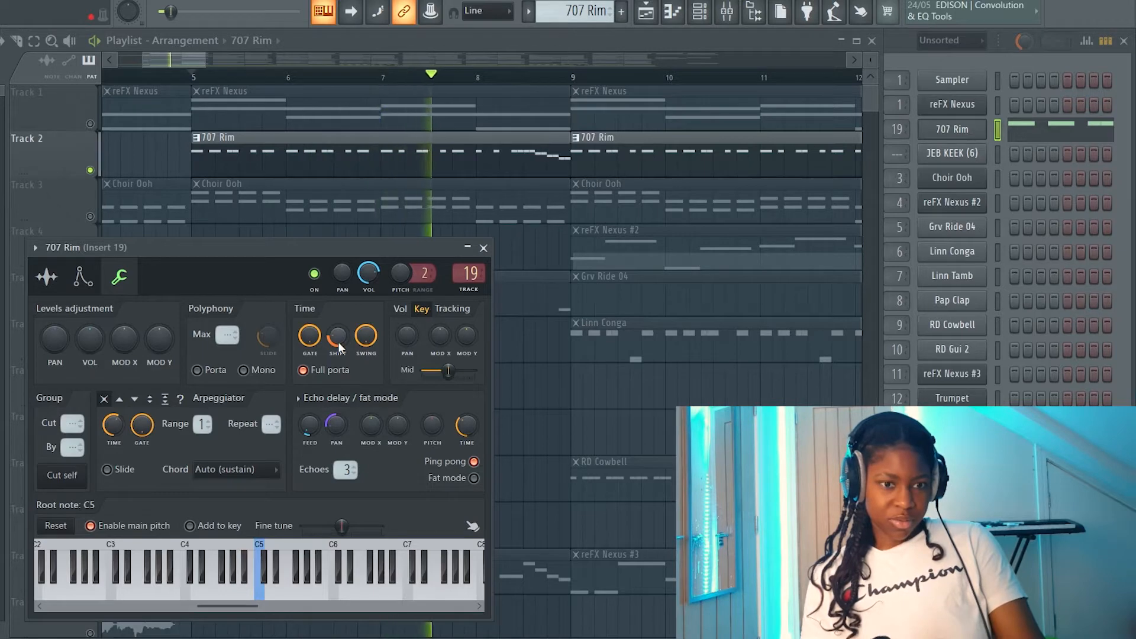
drag(339, 345, 339, 296)
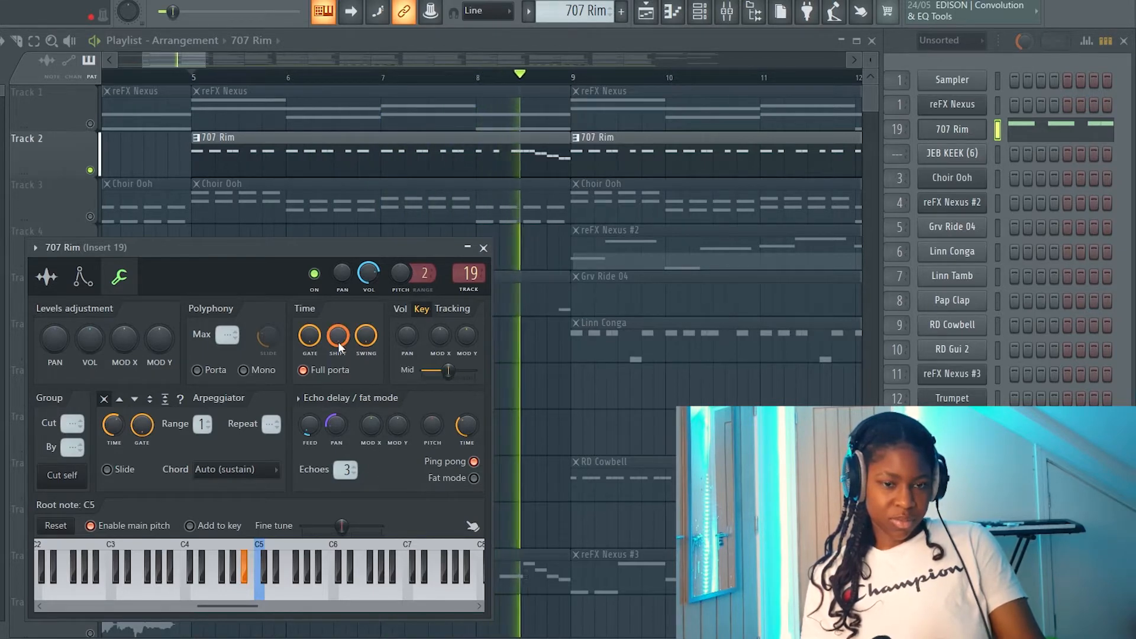
key(space)
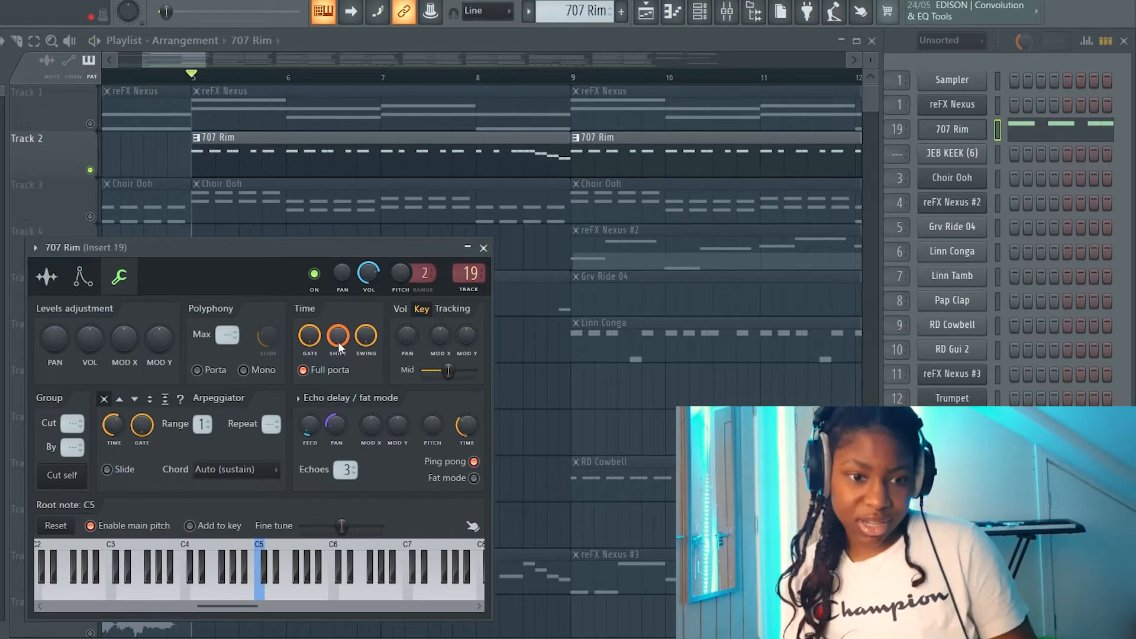
drag(339, 347, 339, 391)
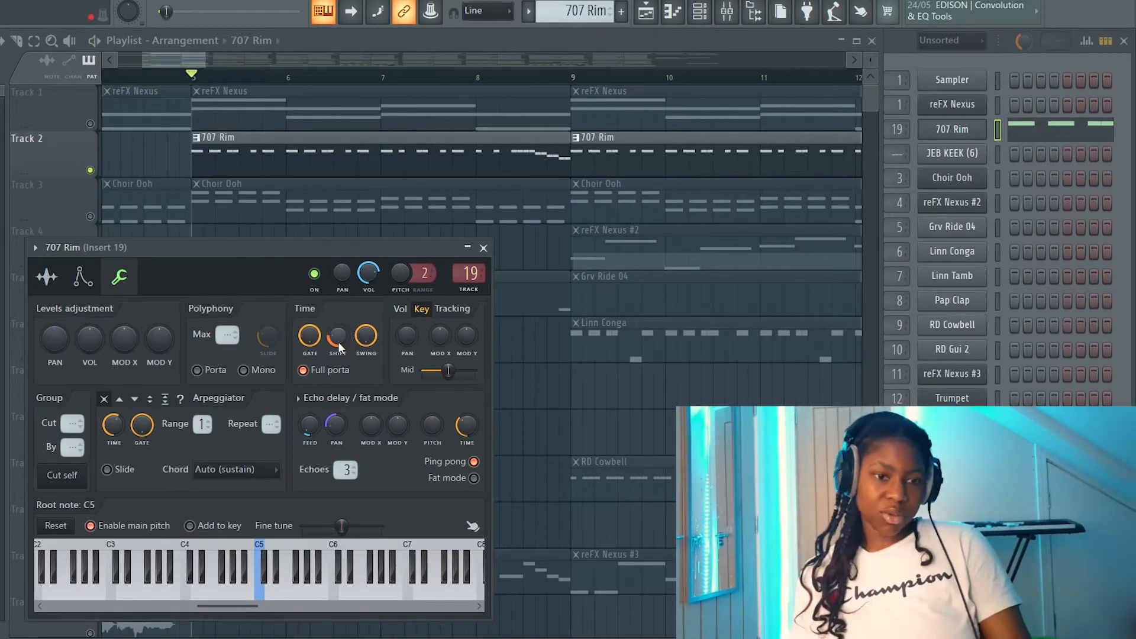
- Audition the 707 Rim sample with its fade-out at zero, and restore the mid-range fade-out
click(44, 283)
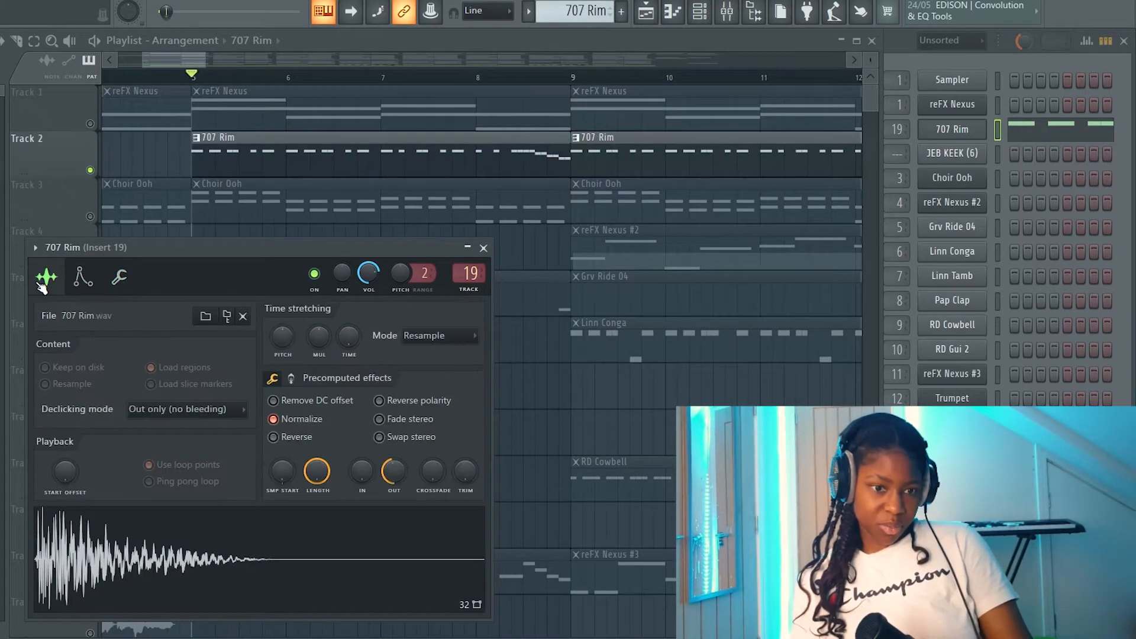
click(118, 278)
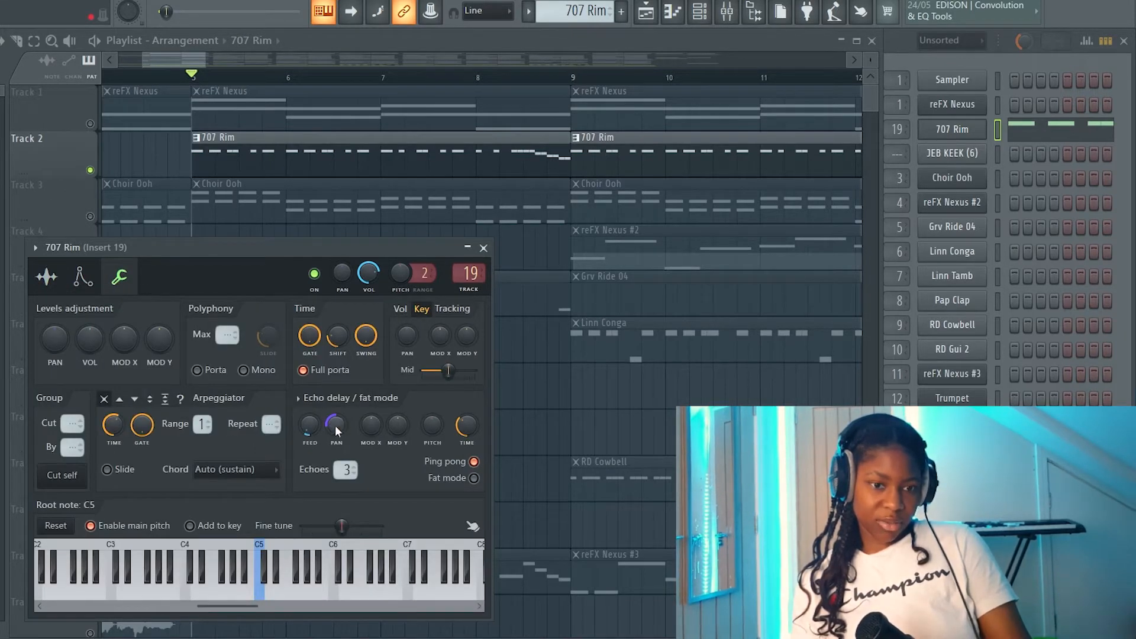
click(46, 277)
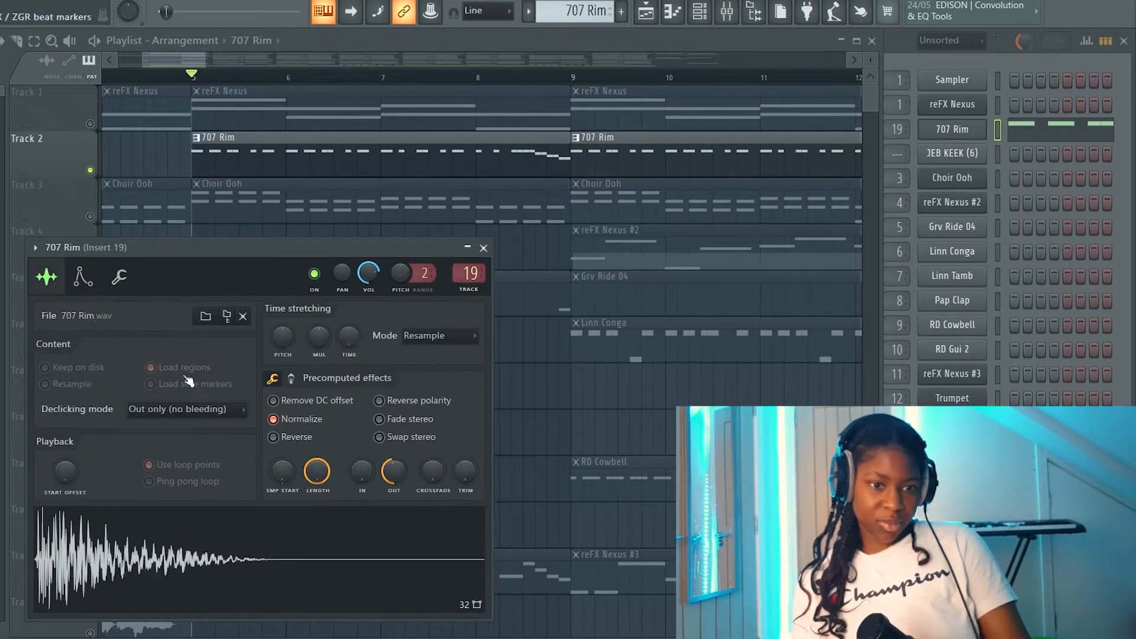
drag(394, 472, 394, 503)
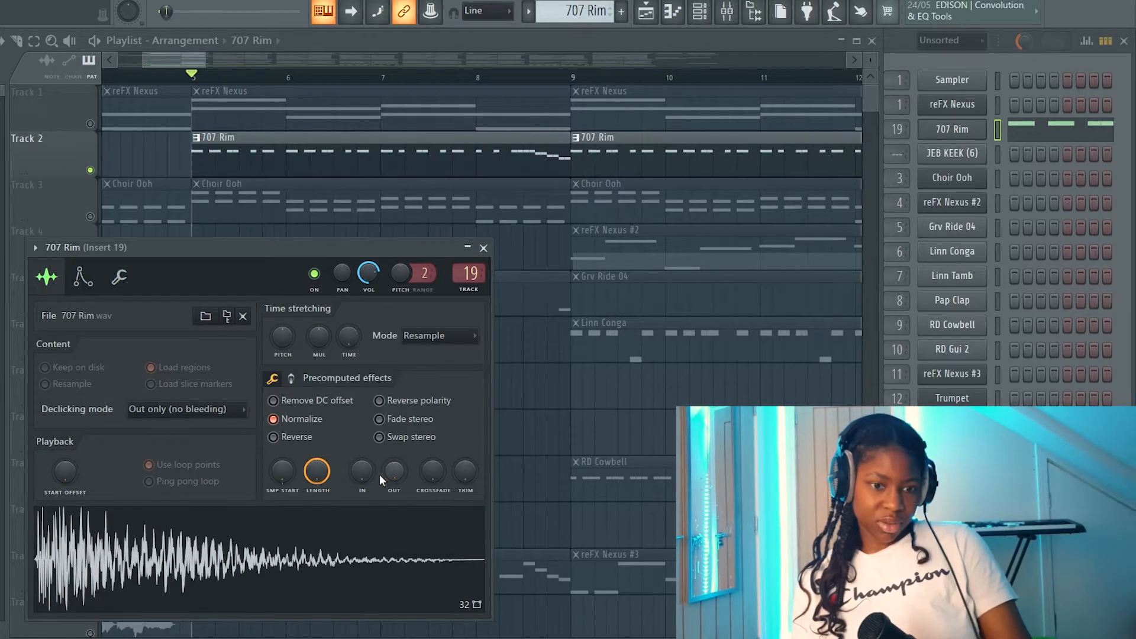
drag(281, 467, 281, 481)
key(space)
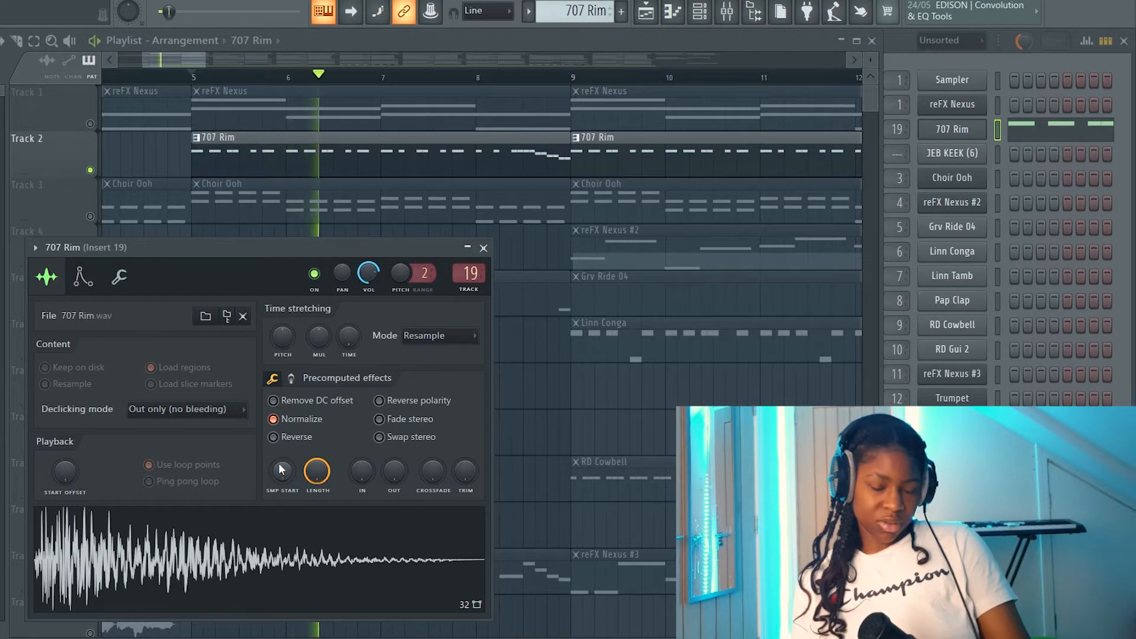
key(space)
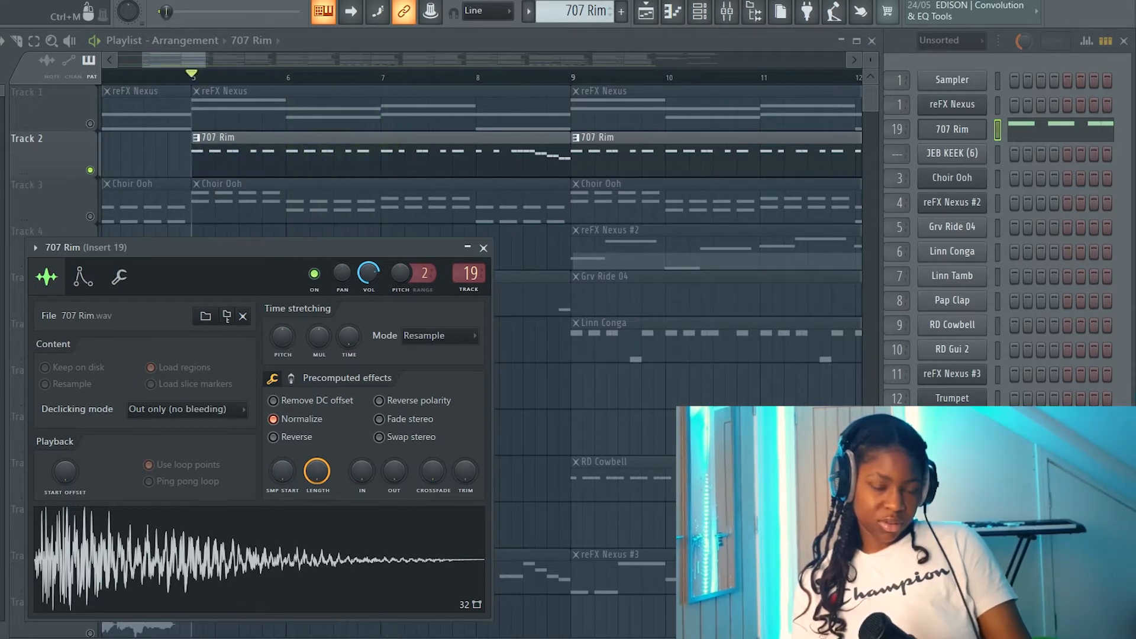
drag(394, 471, 394, 456)
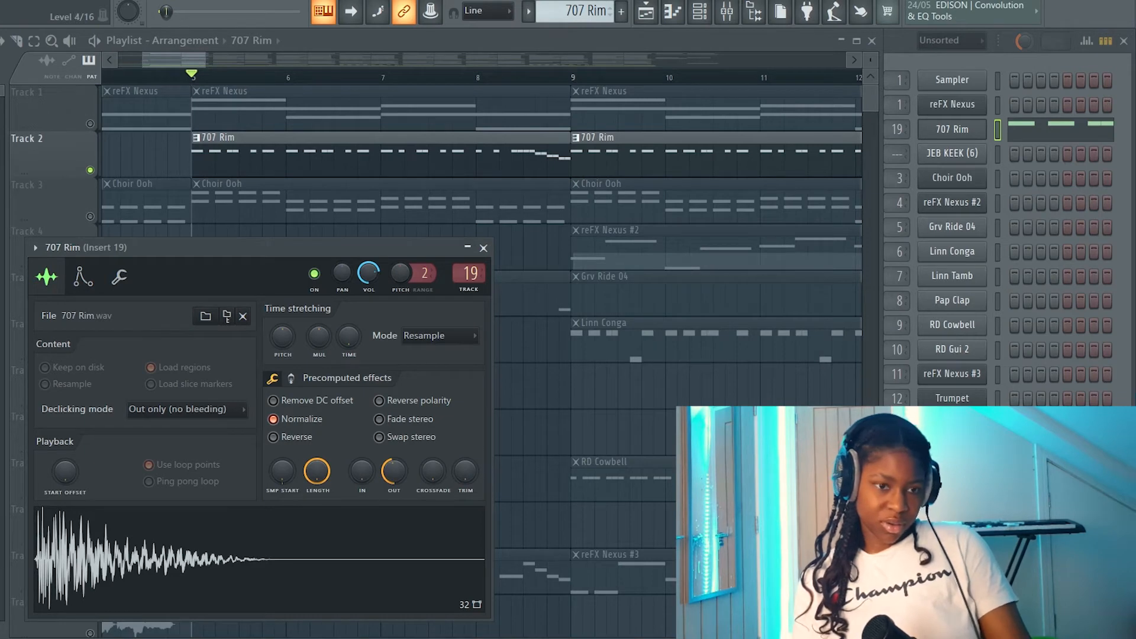
- Play back the 707 Rim while reviewing its envelope and miscellaneous settings, and close the channel window
key(space)
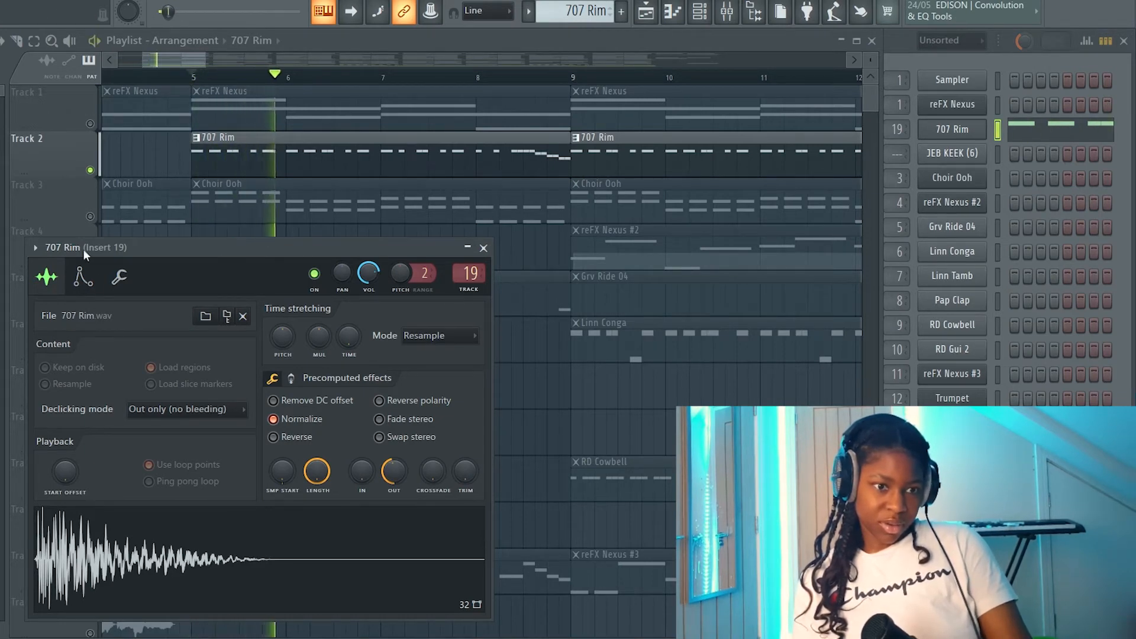
click(83, 277)
click(119, 277)
key(space)
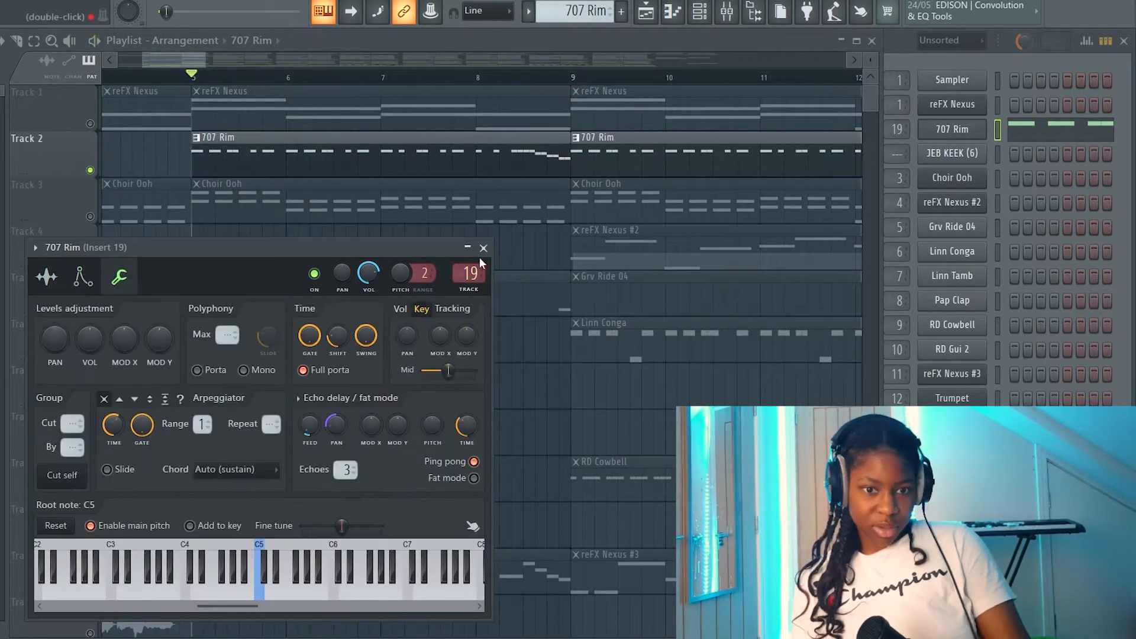
click(483, 247)
- Unmute Track 6 with the Linn Conga alongside the 707 Rim and adjust the conga sample's fade-out
ctrl+scroll(486, 410, down, 3)
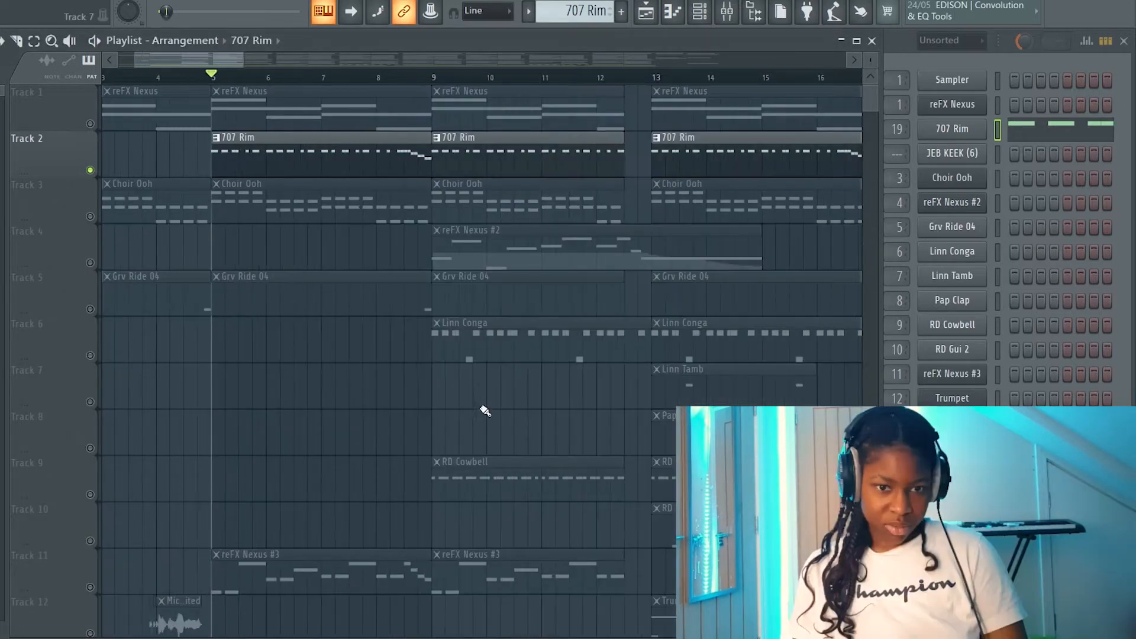
click(482, 323)
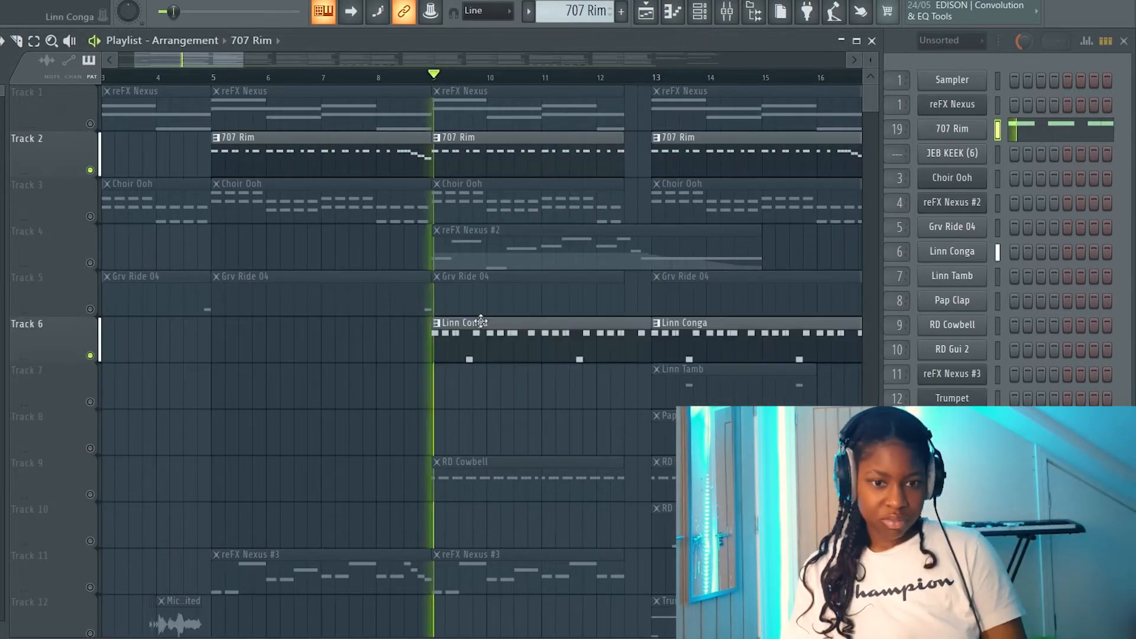
scroll(515, 483, down, 10)
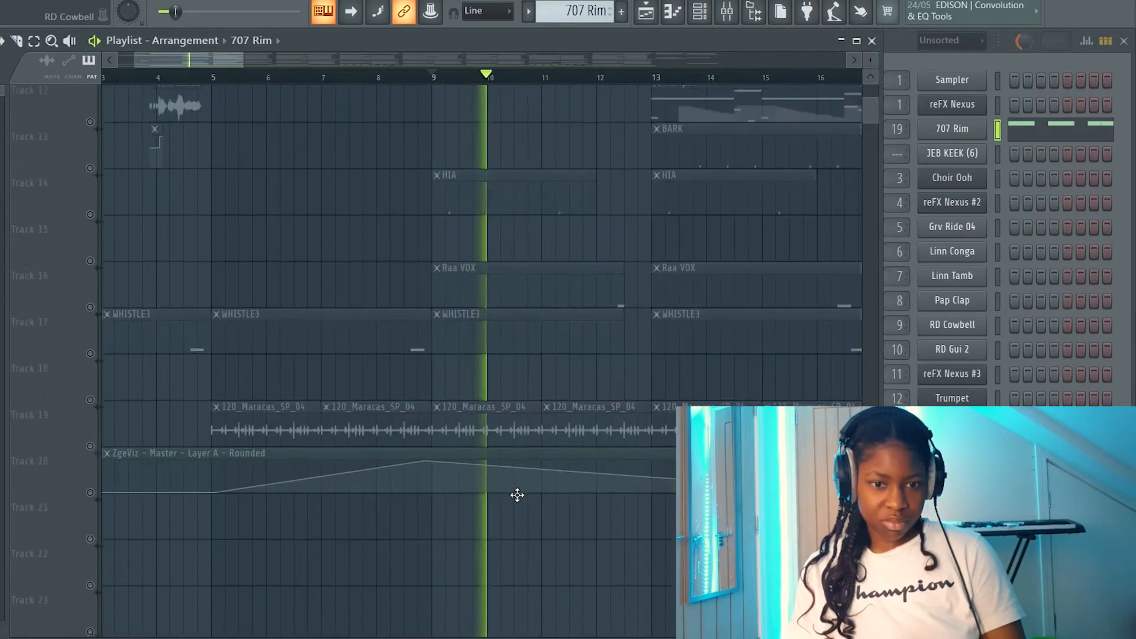
scroll(517, 495, down, 8)
scroll(518, 495, up, 17)
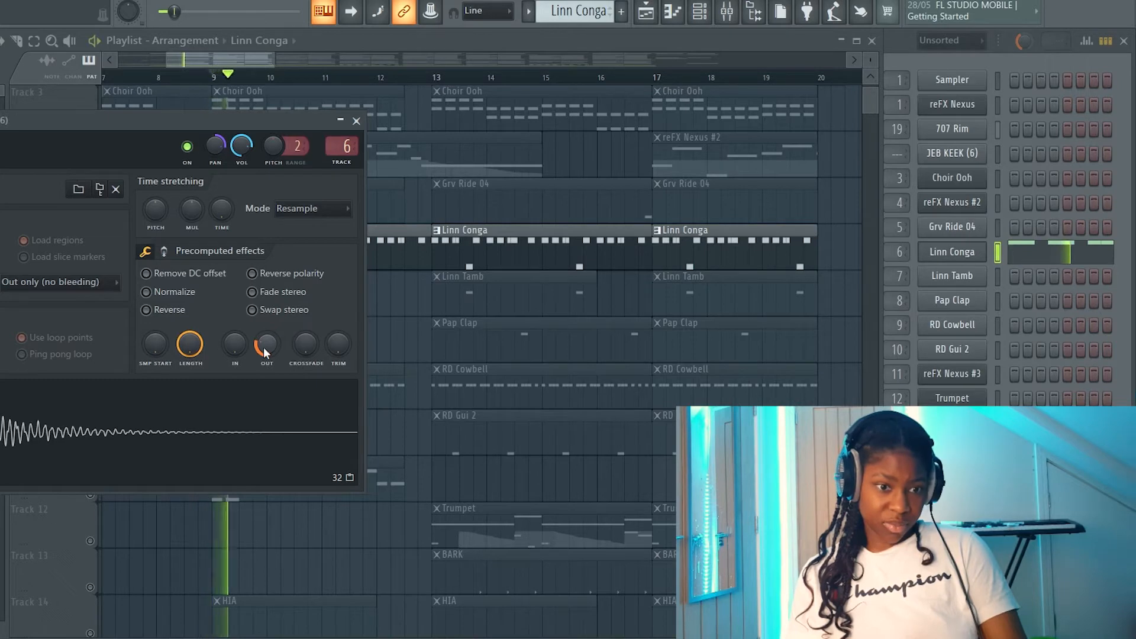
drag(260, 342, 260, 340)
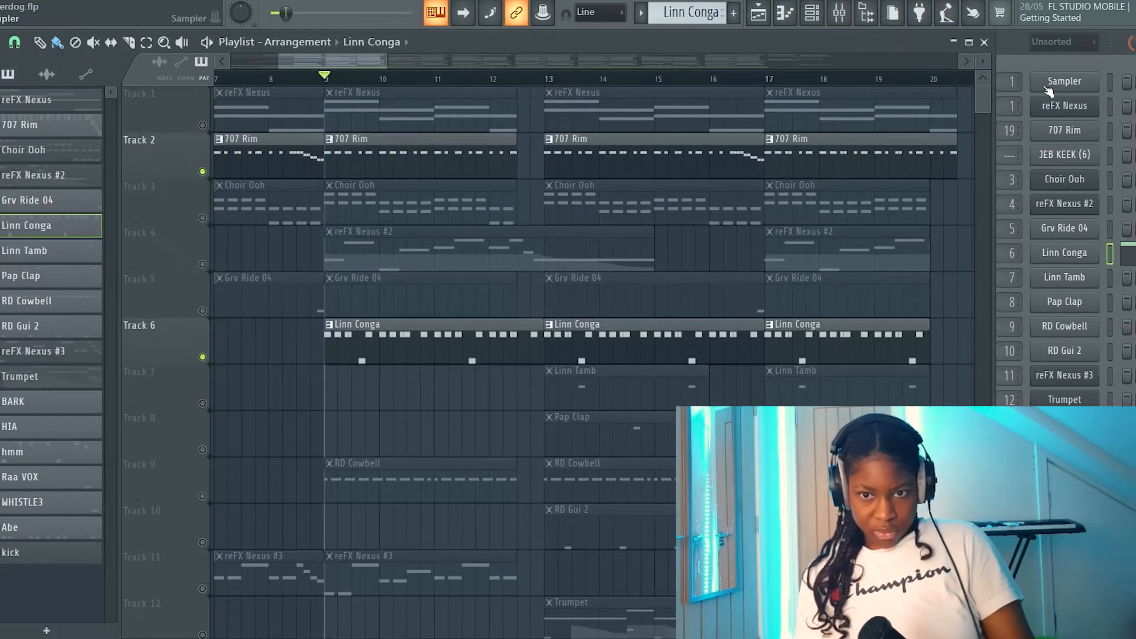
- Review the 707 Rim's Fruity parametric EQ 2 curve on mixer Insert 19 and close the equalizer
key(F9)
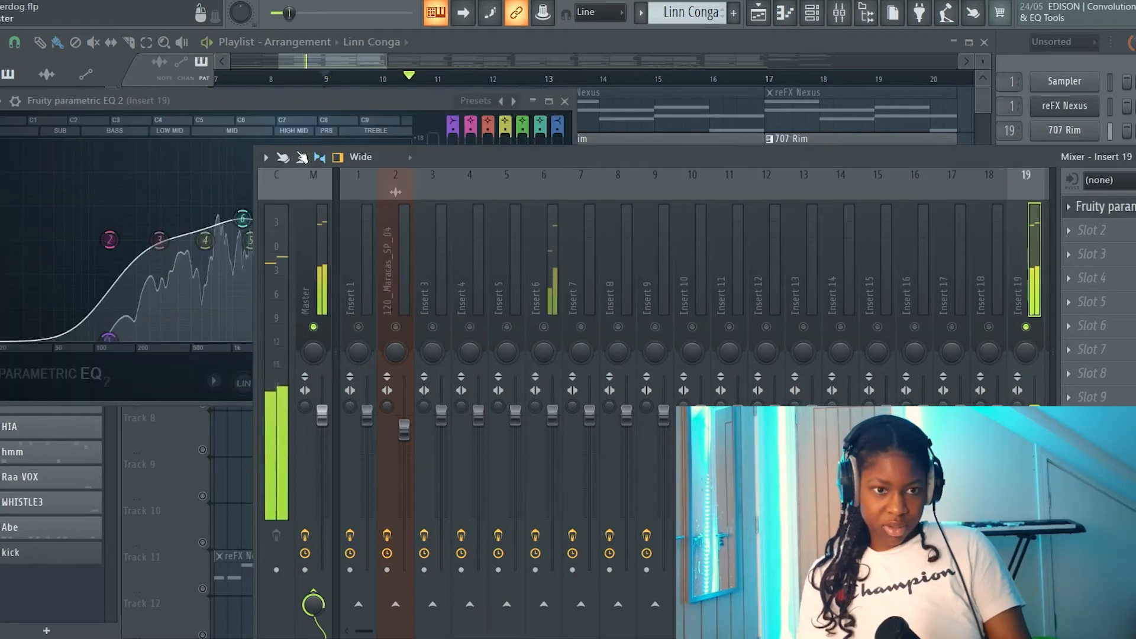
click(303, 101)
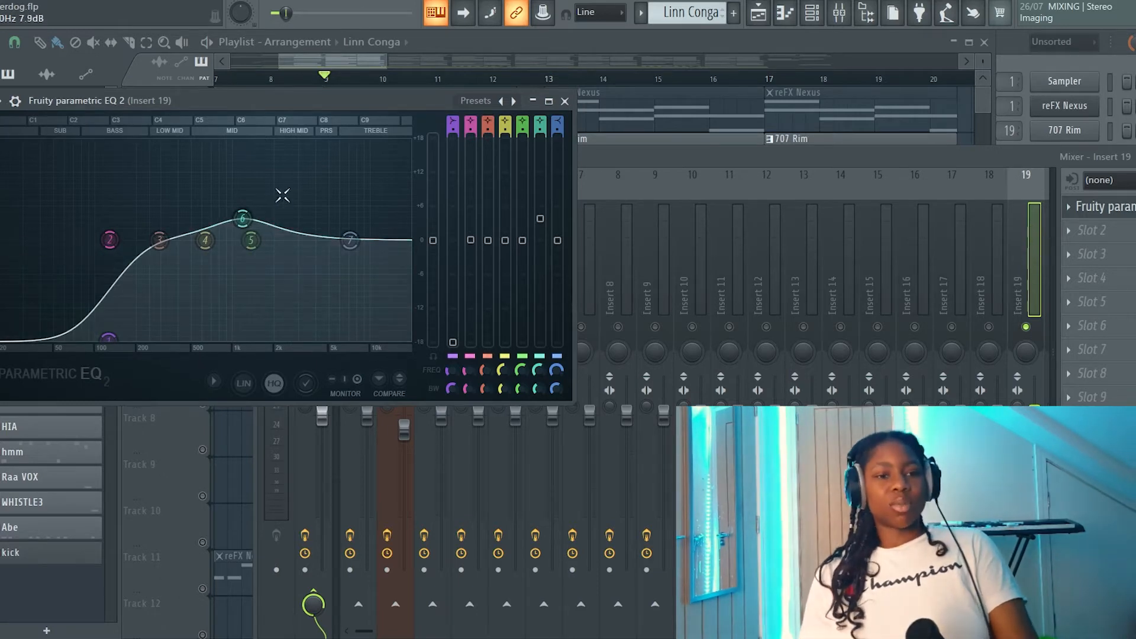
click(564, 101)
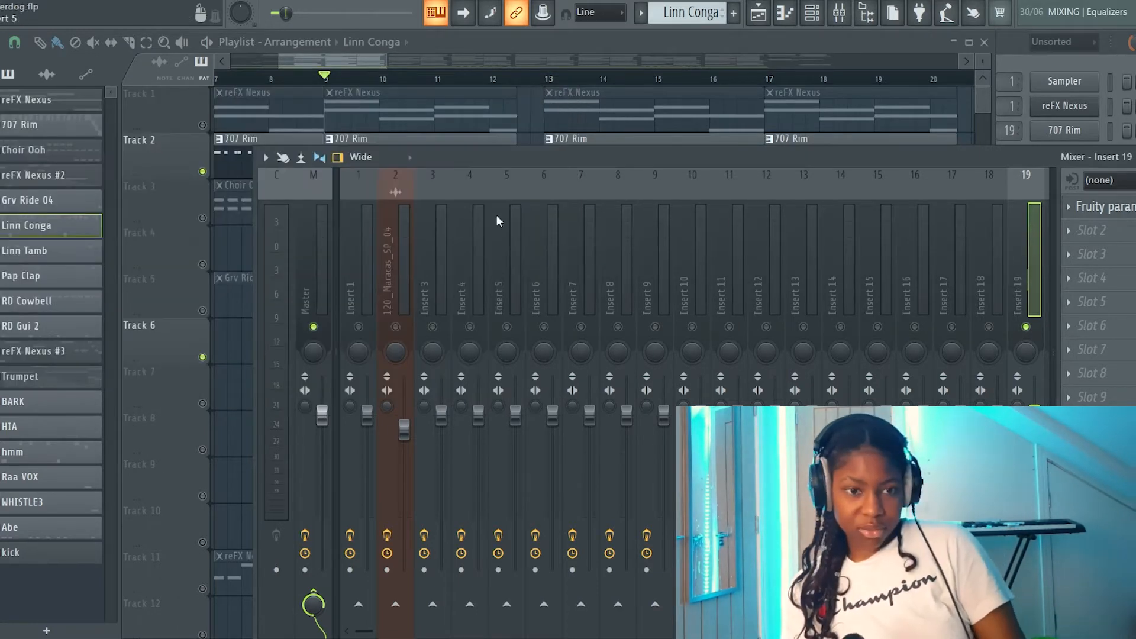
- Play back the percussion and review the Linn Conga's Fruity parametric EQ 2 curve on mixer Insert 6
key(space)
click(550, 181)
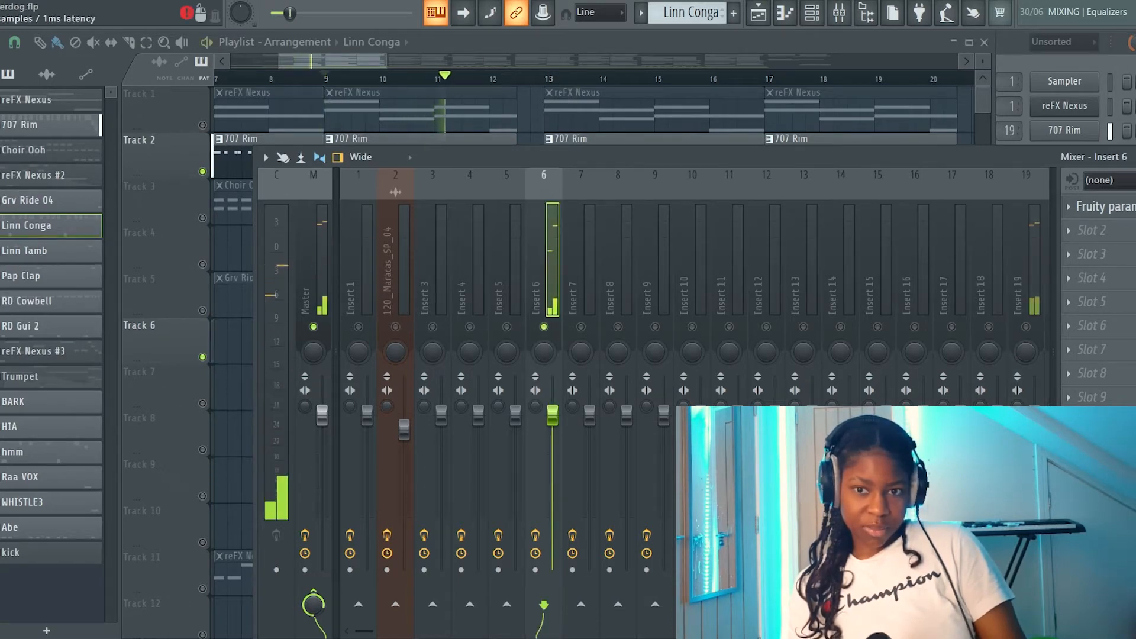
click(1120, 204)
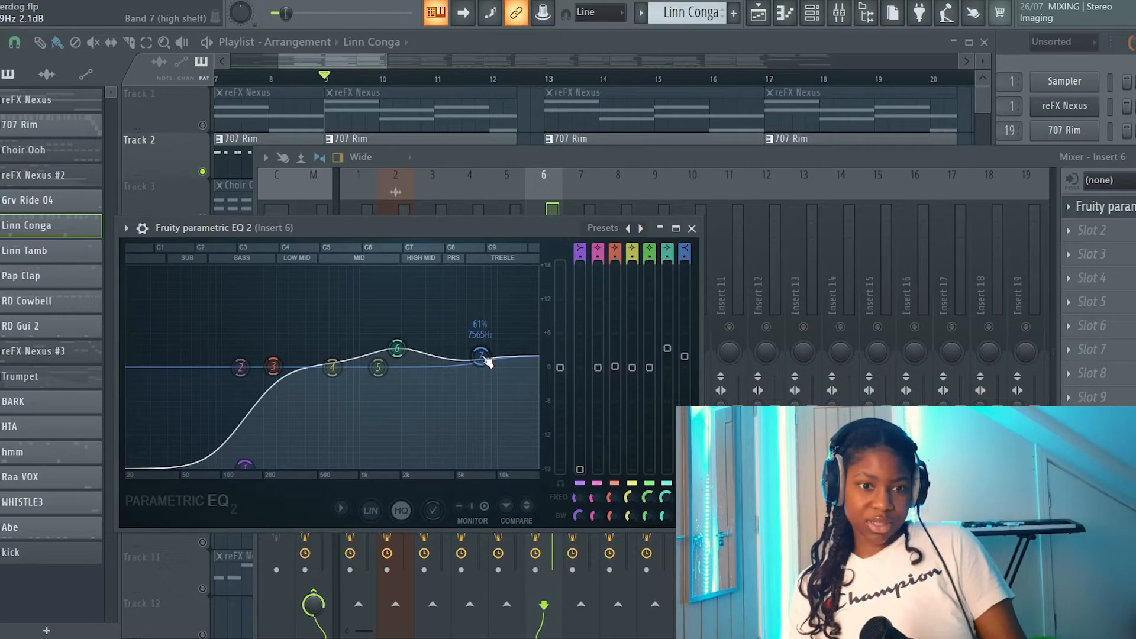
click(693, 230)
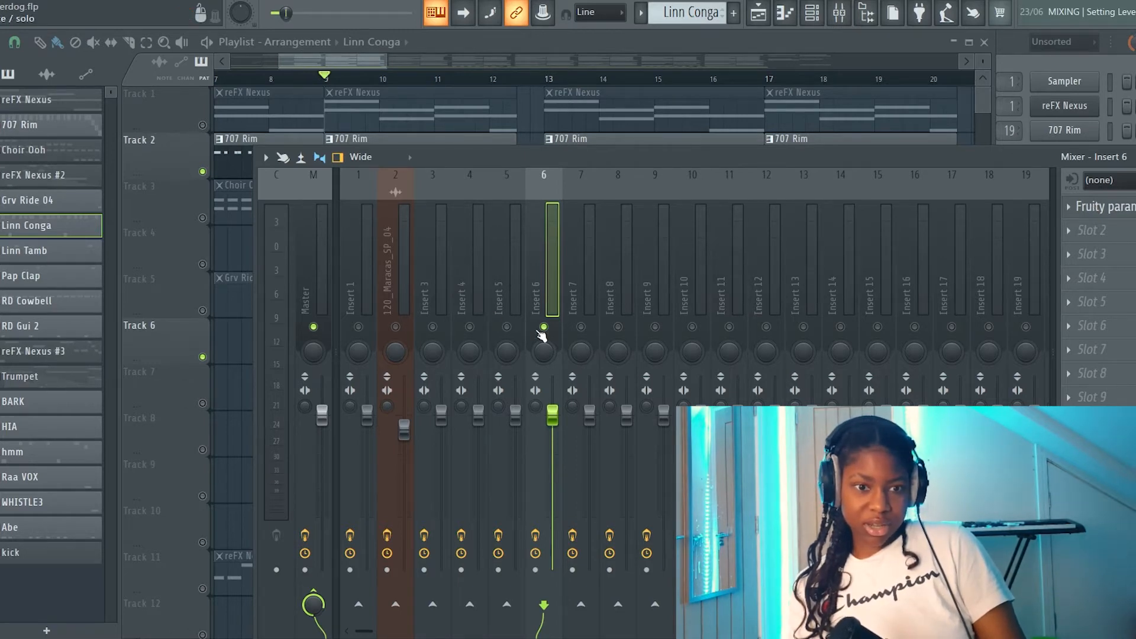
- Unmute Track 9 with the RD Cowbell and play it together with the 707 Rim and Linn Conga
click(203, 502)
click(202, 497)
key(space)
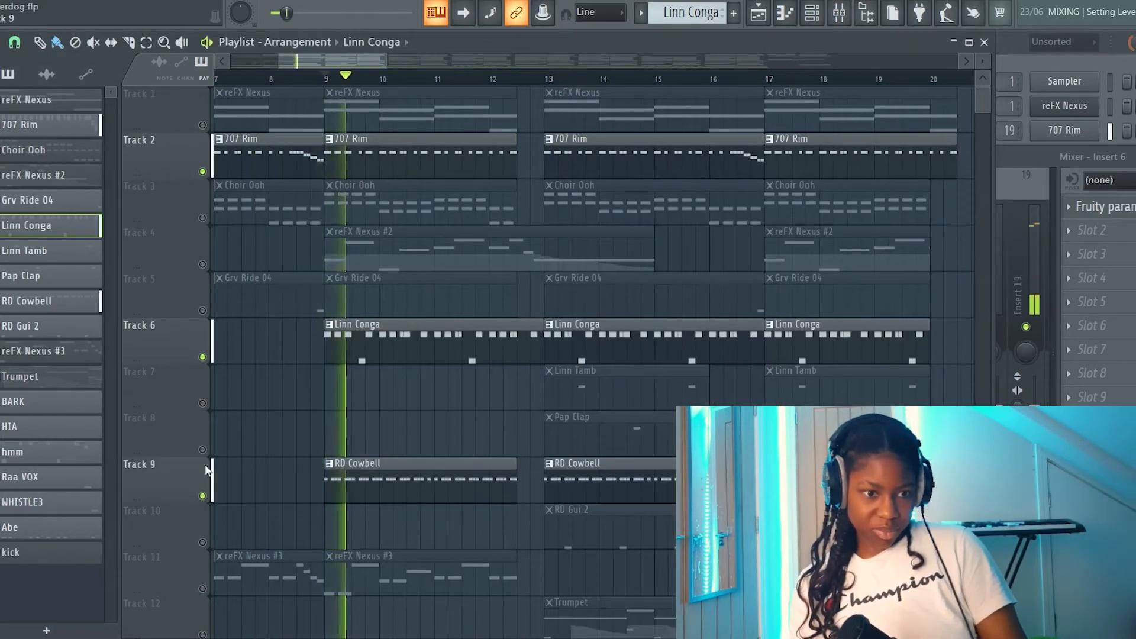
click(338, 477)
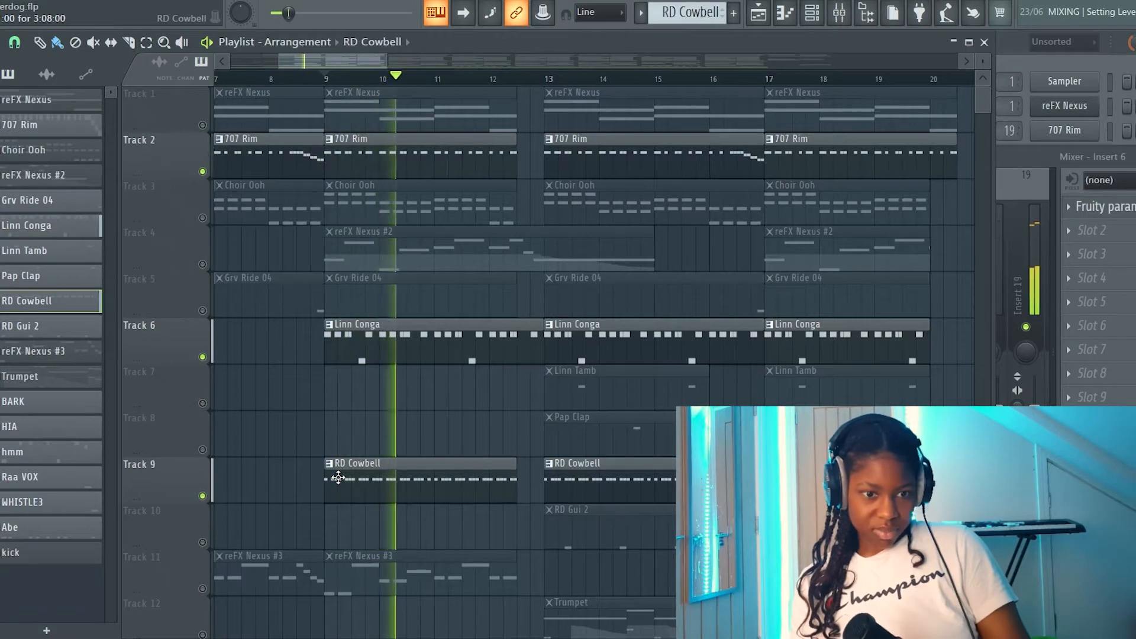
key(space)
- Try the RD Cowbell sample's fade-out at 0%, restore it to 63%, and play back the percussion
double_click(338, 477)
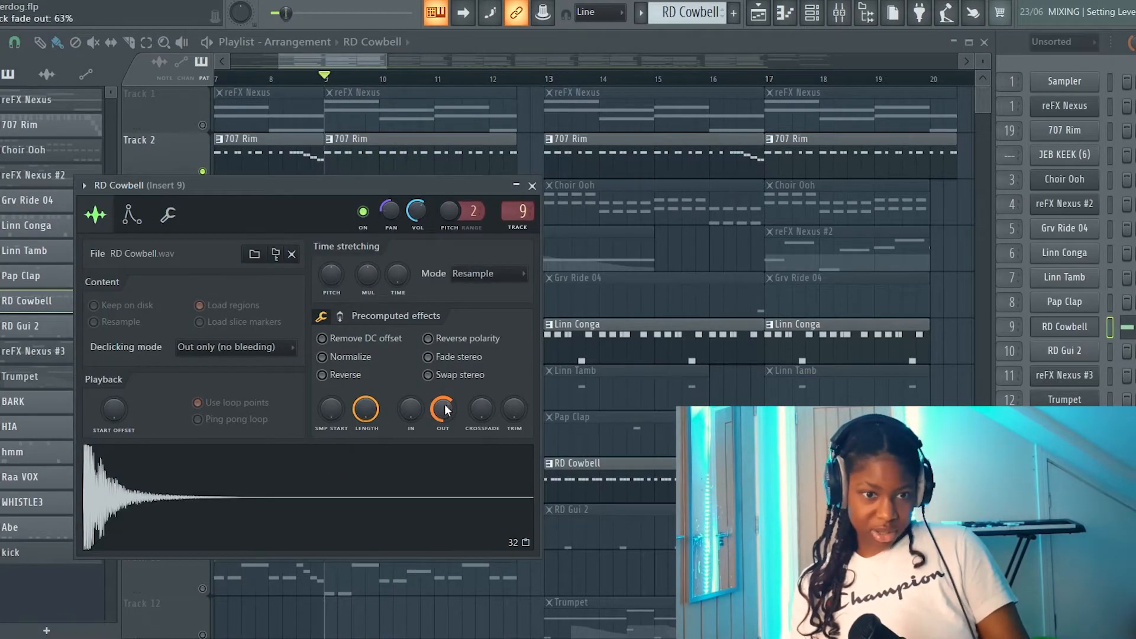
drag(445, 404, 445, 432)
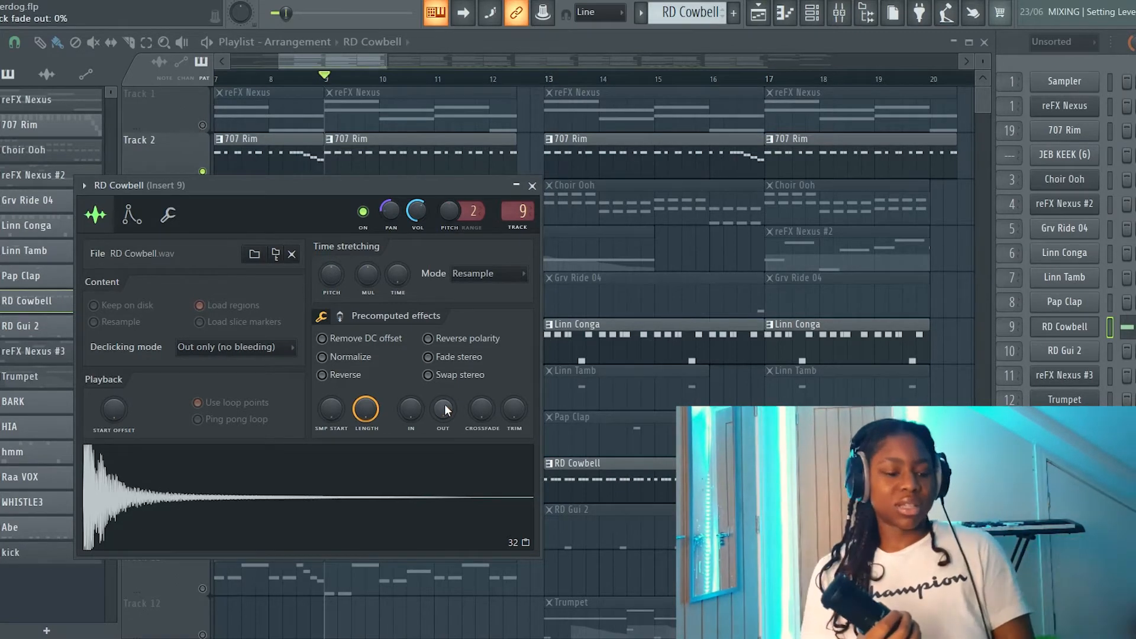
scroll(445, 408, up, 6)
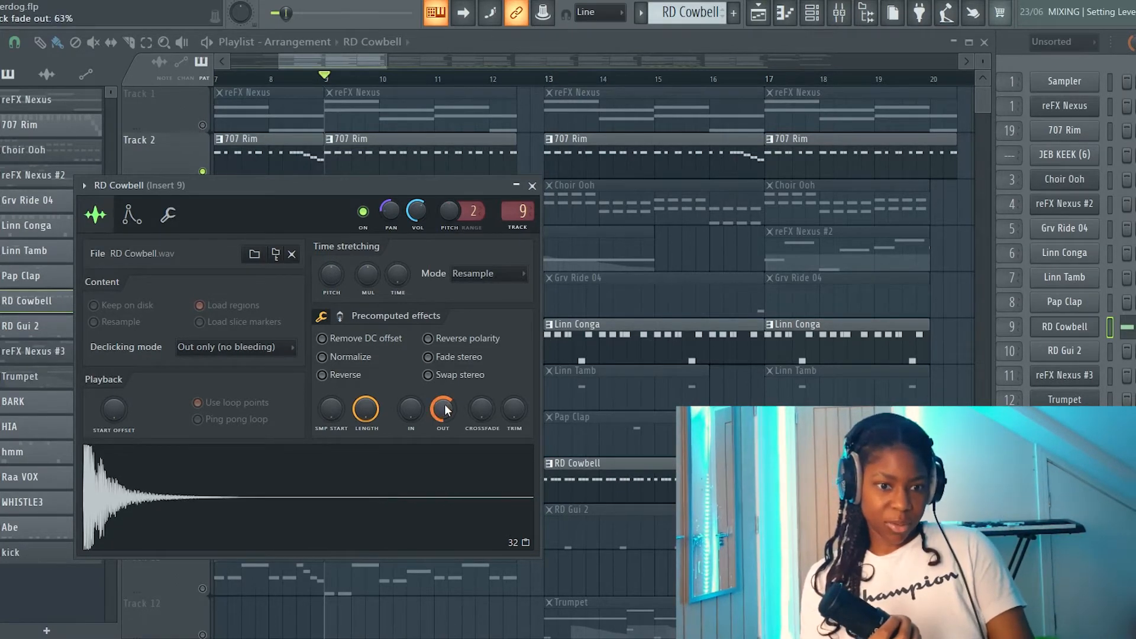
key(space)
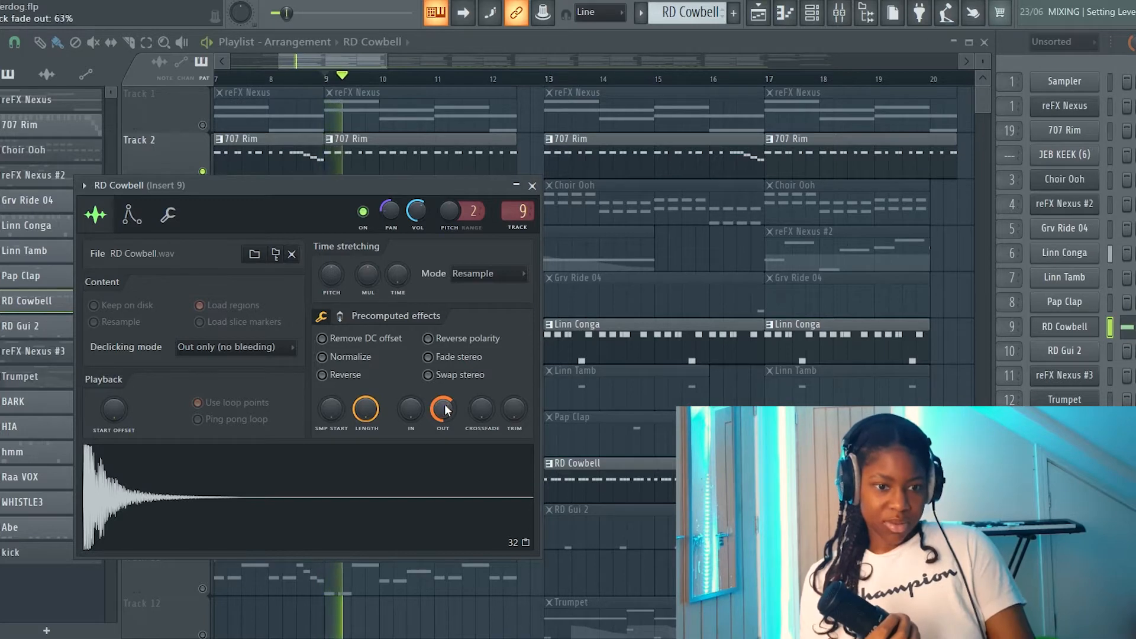
key(space)
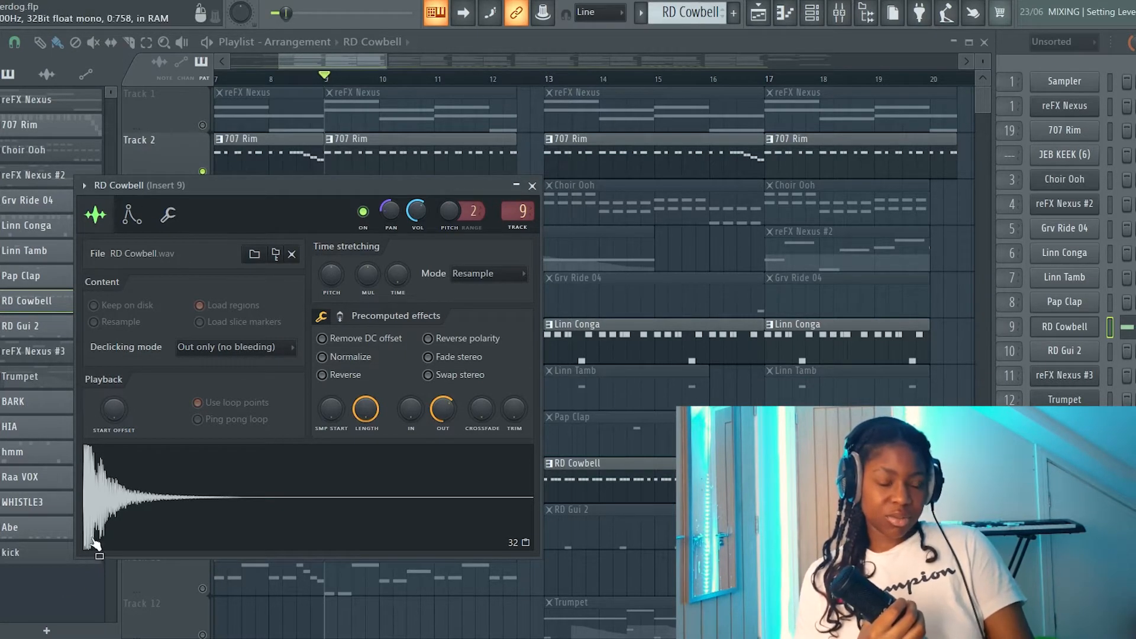
- Review the RD Cowbell's envelope and miscellaneous settings, and close its channel window
click(123, 231)
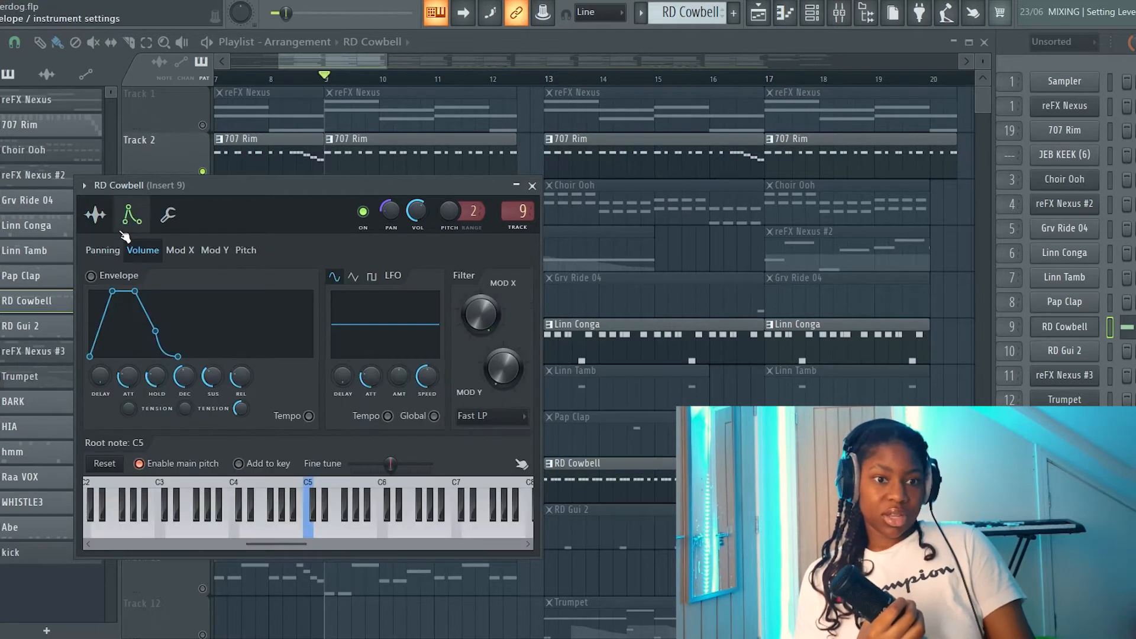
click(165, 222)
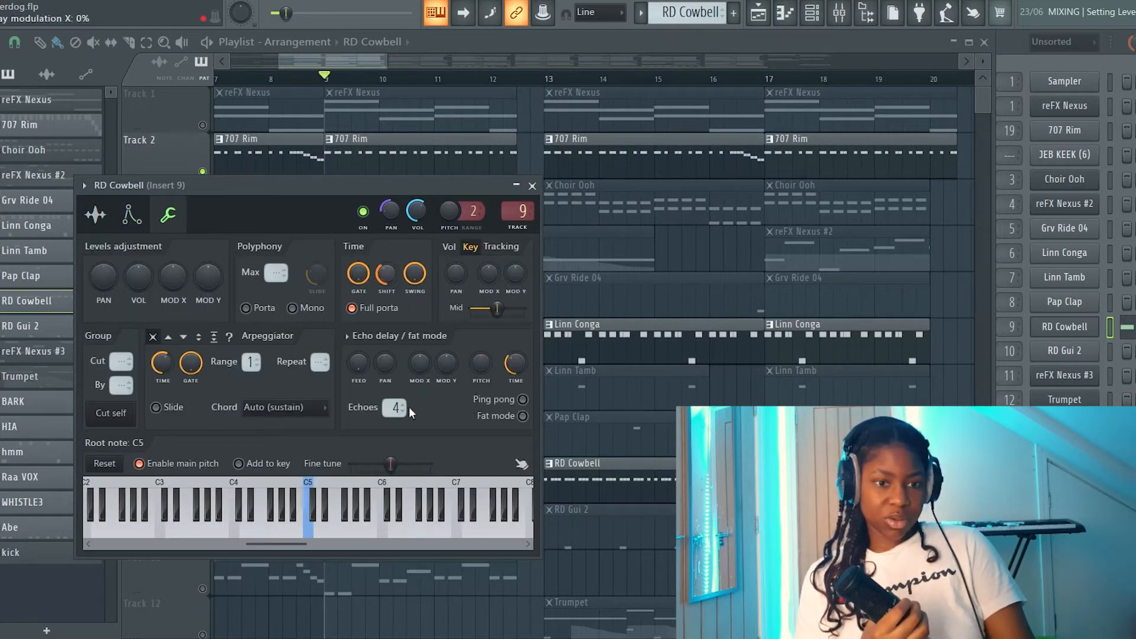
click(532, 187)
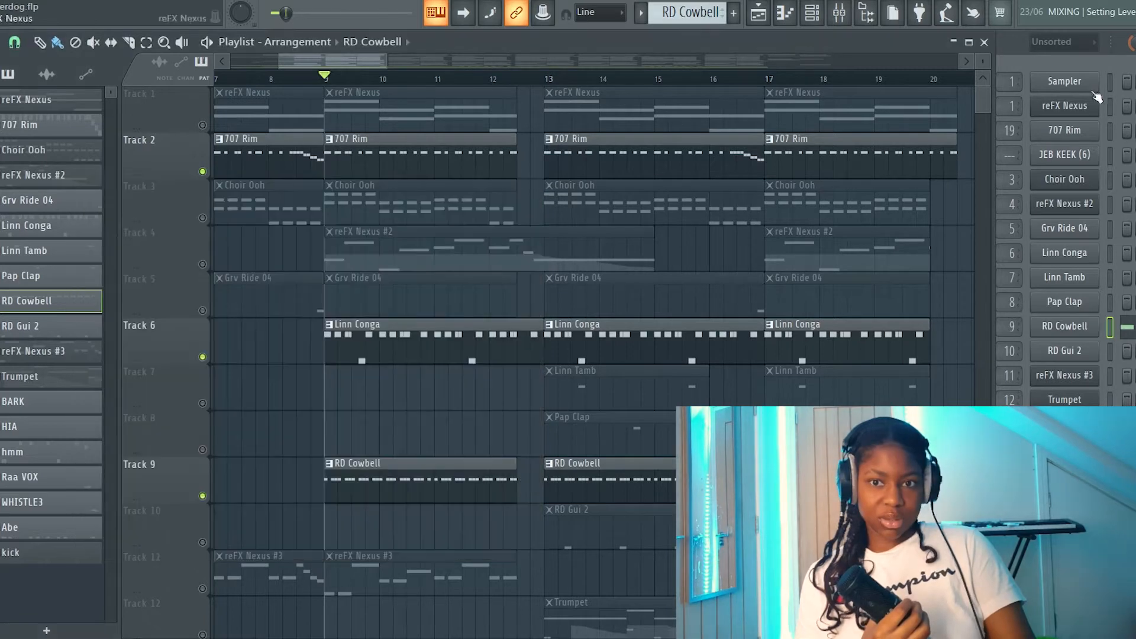
- Audition the RD Cowbell on Insert 9 with EQ band 6 boosted near maximum, and undo the boost
click(1085, 52)
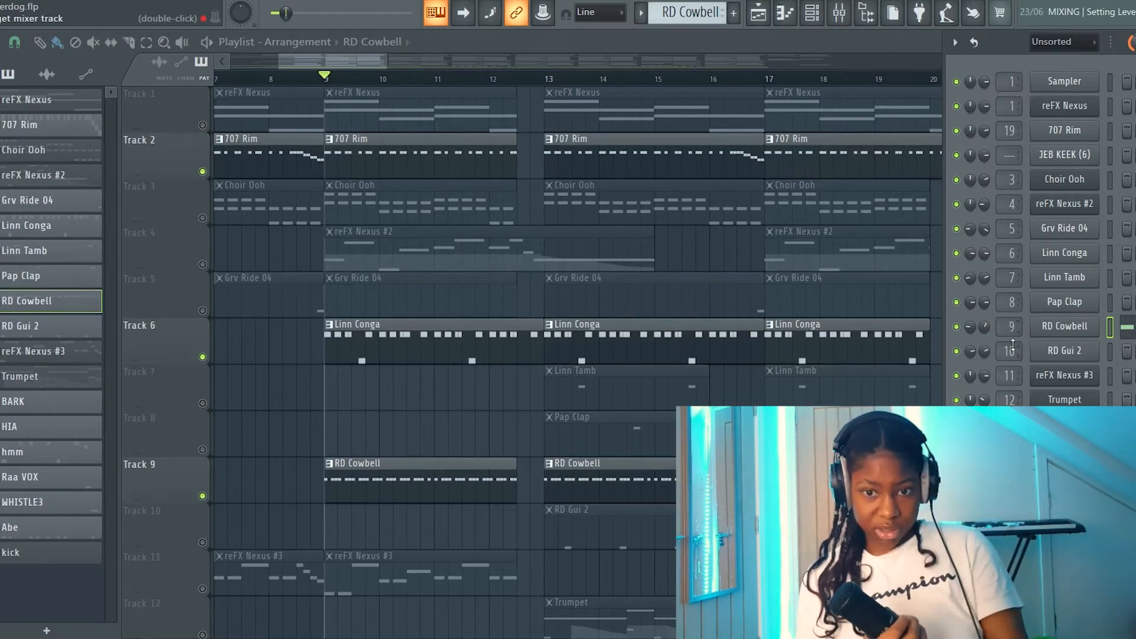
double_click(1003, 330)
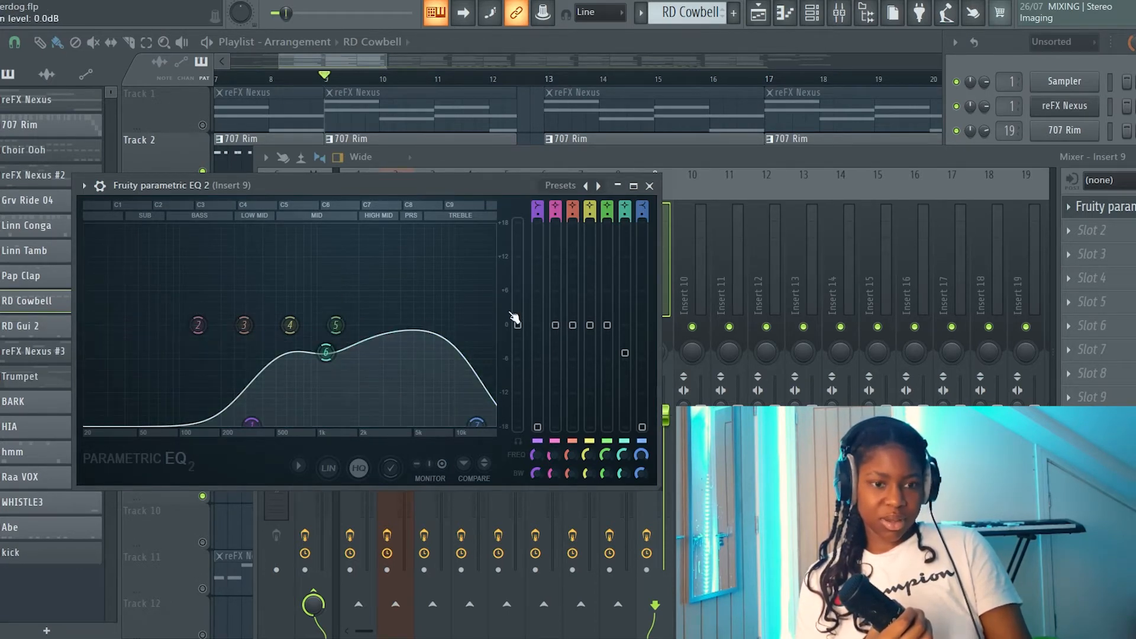
key(space)
drag(625, 353, 625, 230)
key(space)
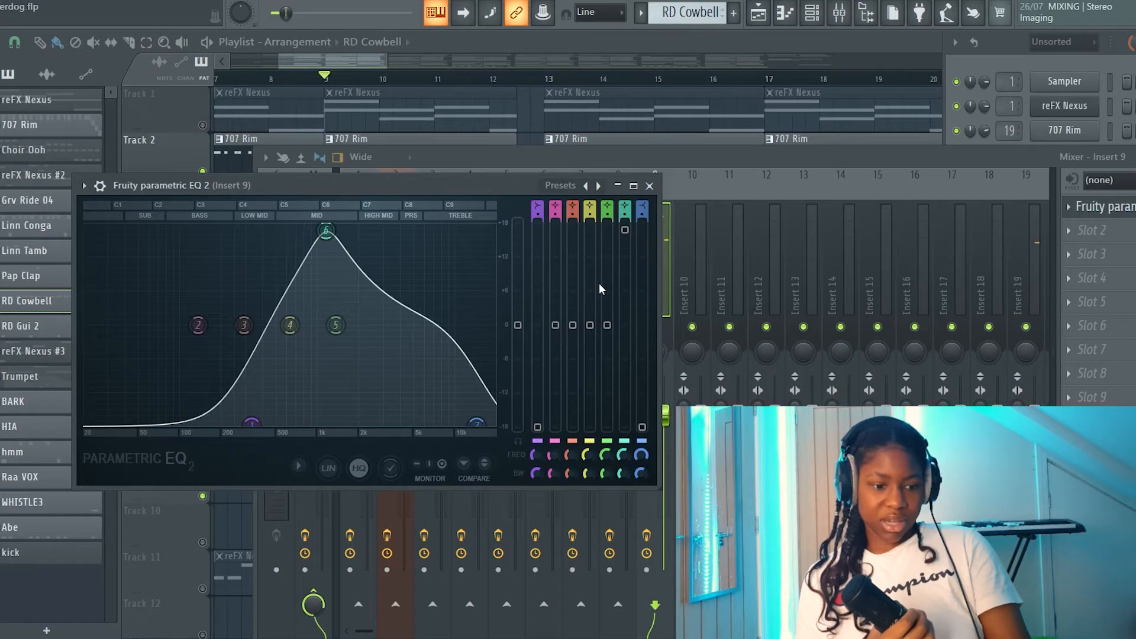
key(ctrl+z)
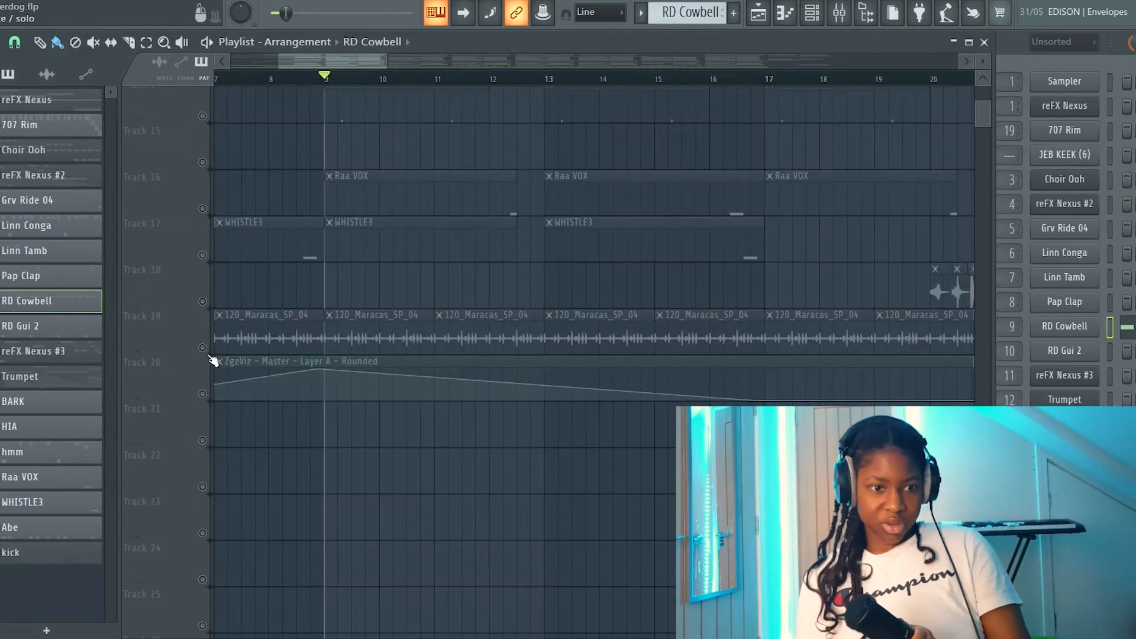
- Unmute Track 19 with the 120_Maracas_SP_04 loop and play it with the other percussion
click(204, 349)
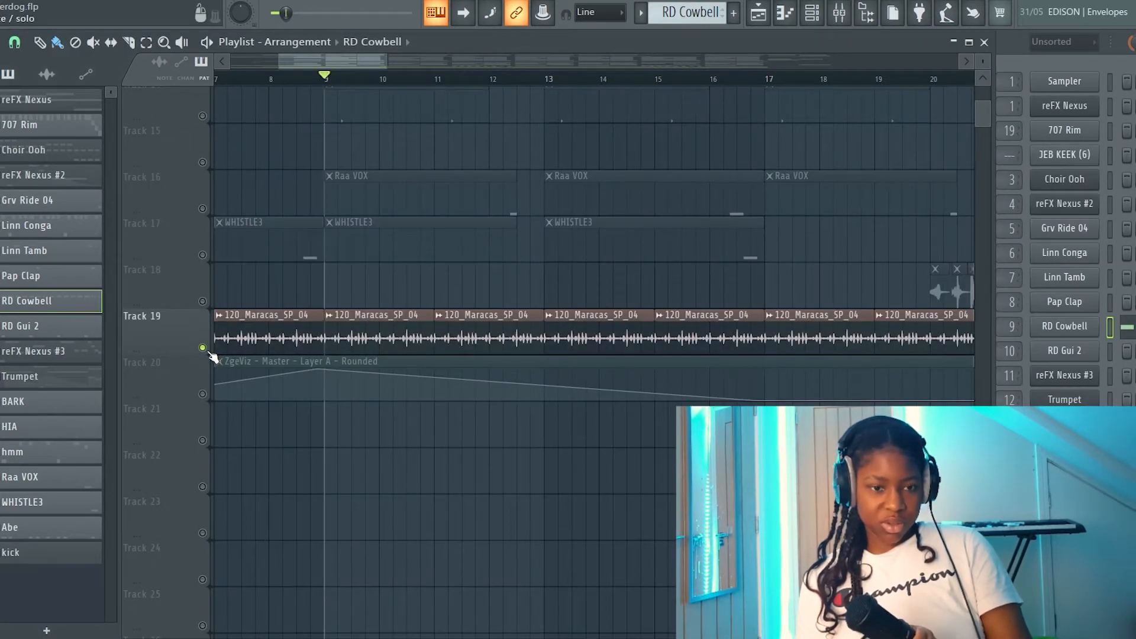
double_click(424, 323)
key(space)
click(490, 145)
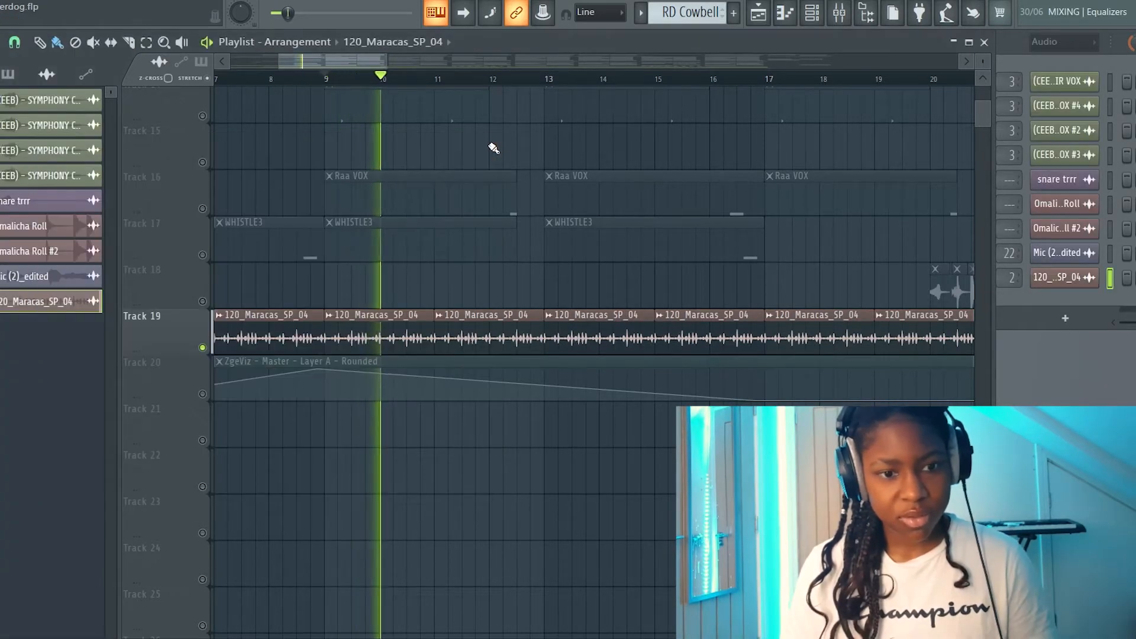
- Review the 120_Maracas_SP_04 sample settings, close their window, and bring up the mixer
double_click(390, 331)
key(space)
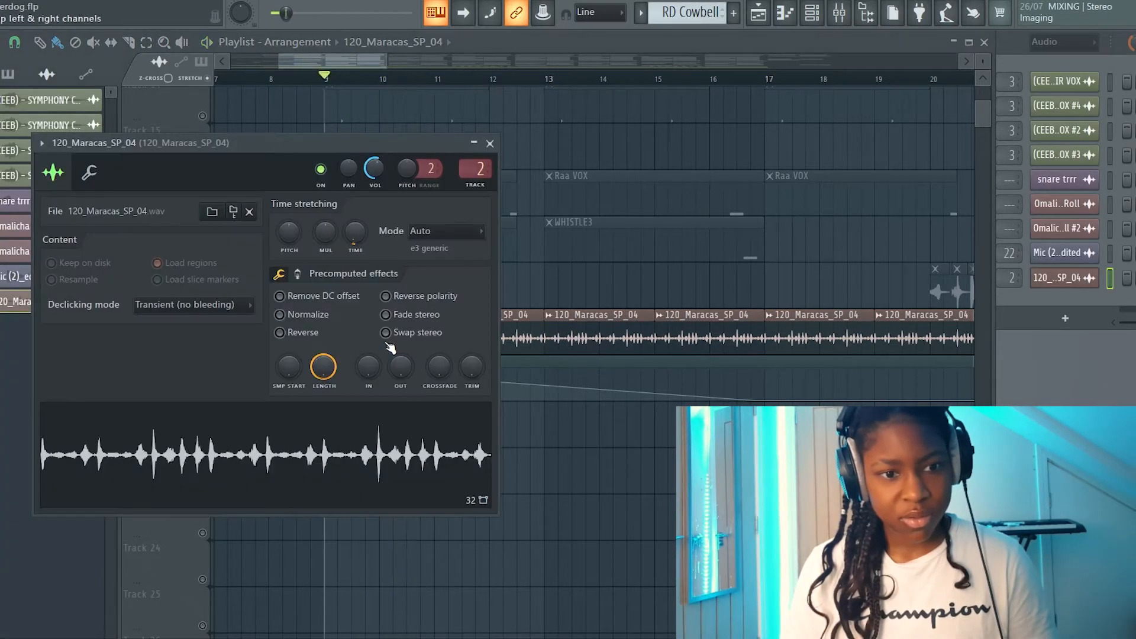
click(491, 145)
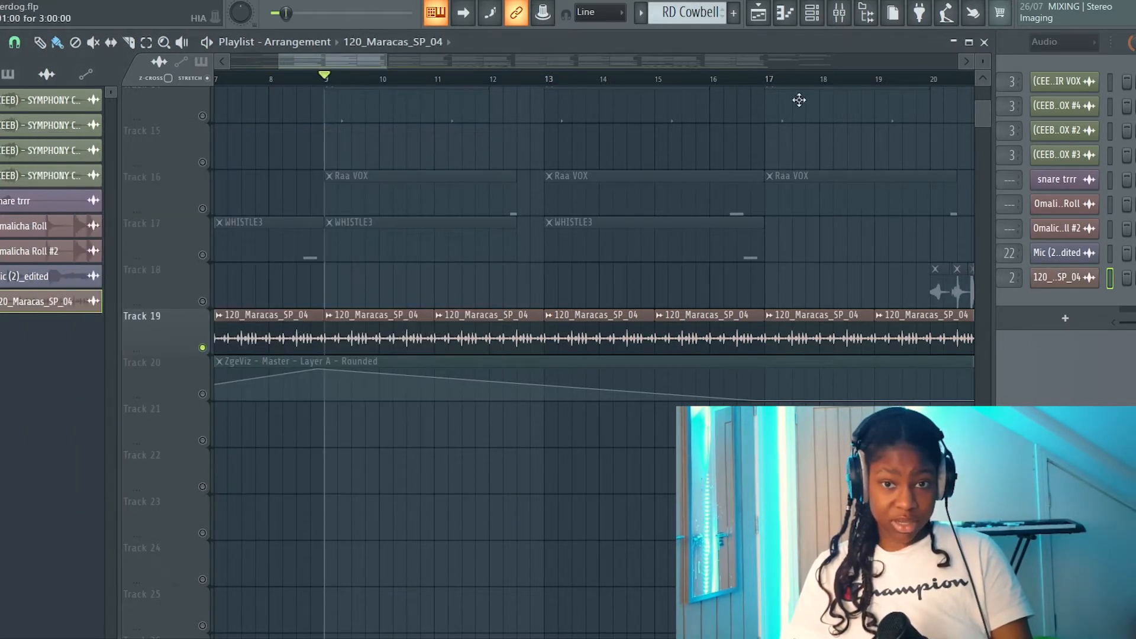
click(834, 15)
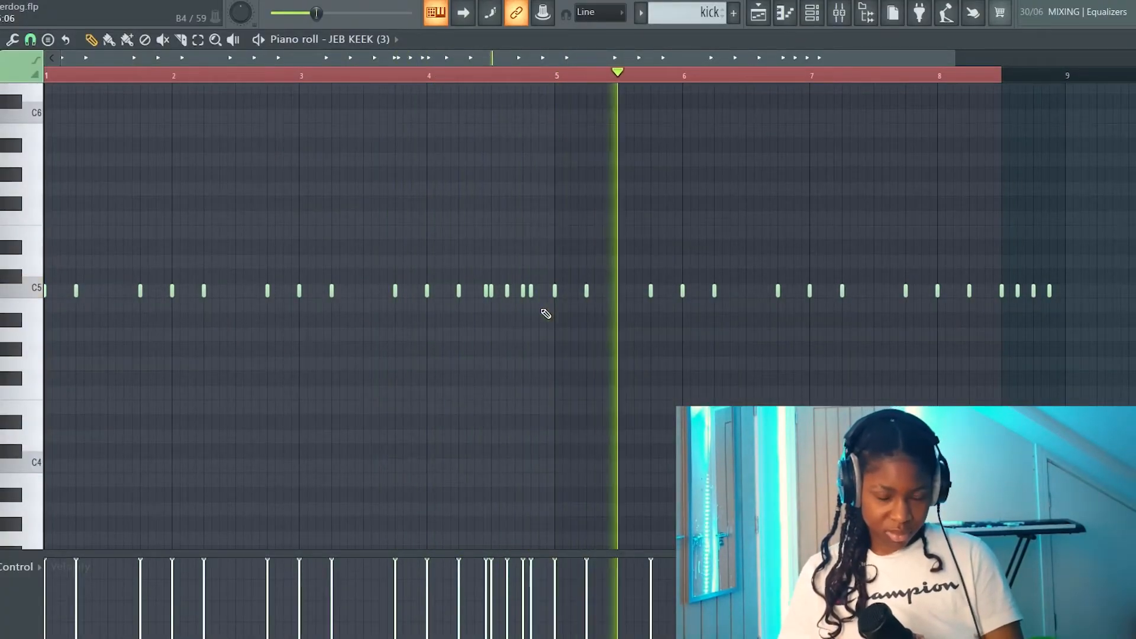
- Leave the kick pattern's piano roll and audition the JEB KEEK (3) kick sample with its fade-out at 0%
key(space)
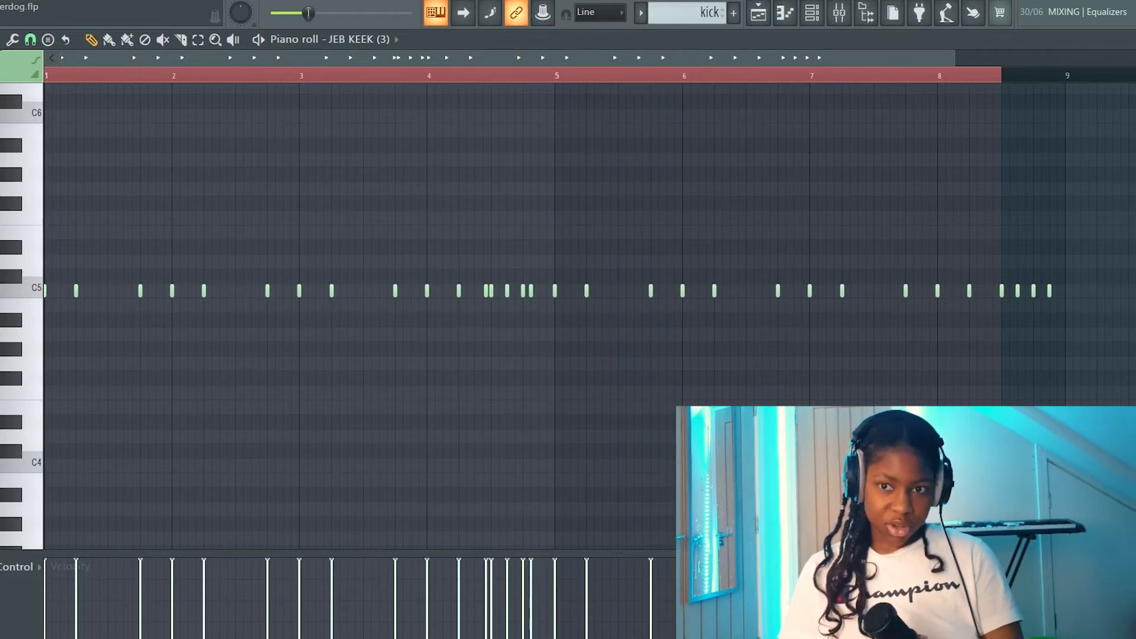
key(Escape)
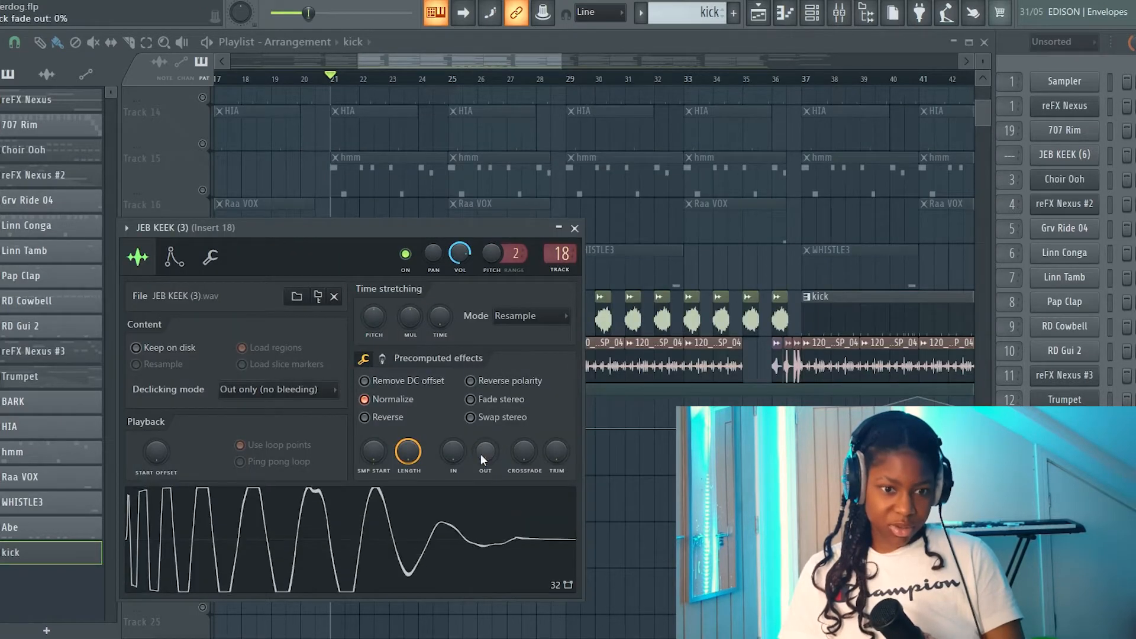
key(space)
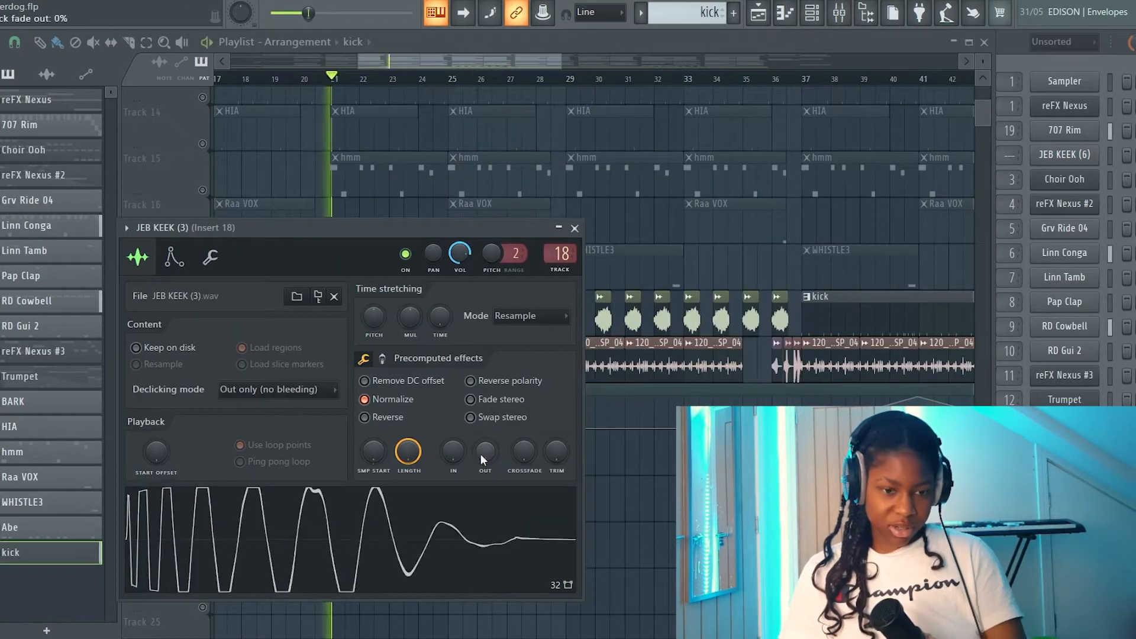
key(space)
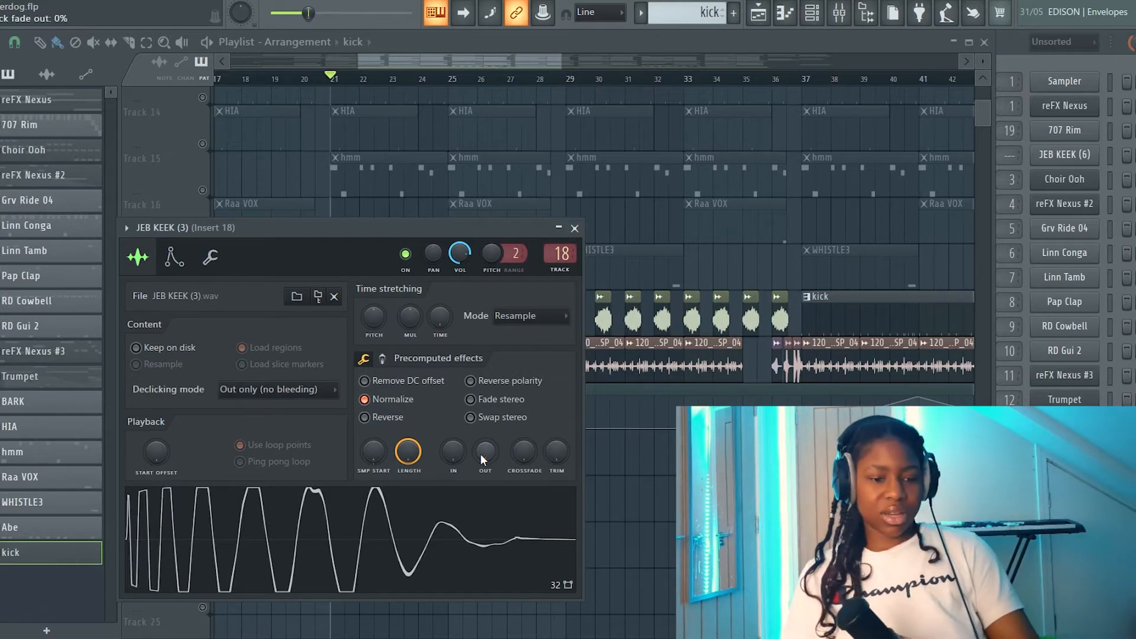
- Set the JEB KEEK (3) kick sample's fade-out to 35% and play it back
scroll(481, 453, up, 5)
key(space)
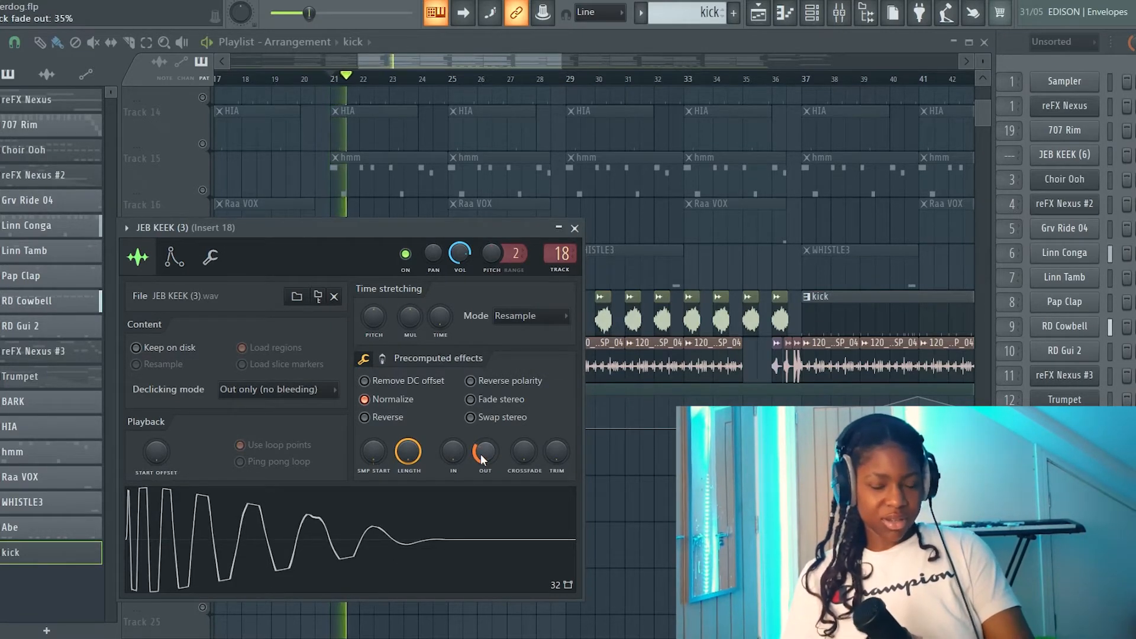
key(space)
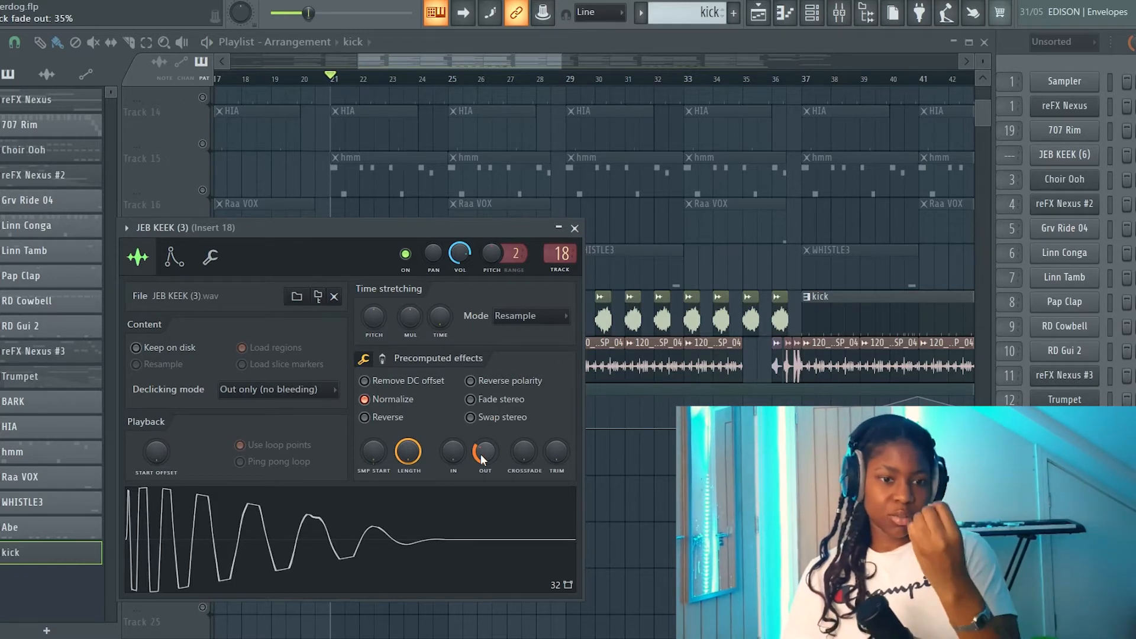
- Compare the JEB KEEK (3) kick sample with Normalize off and on, leaving Normalize enabled
click(373, 405)
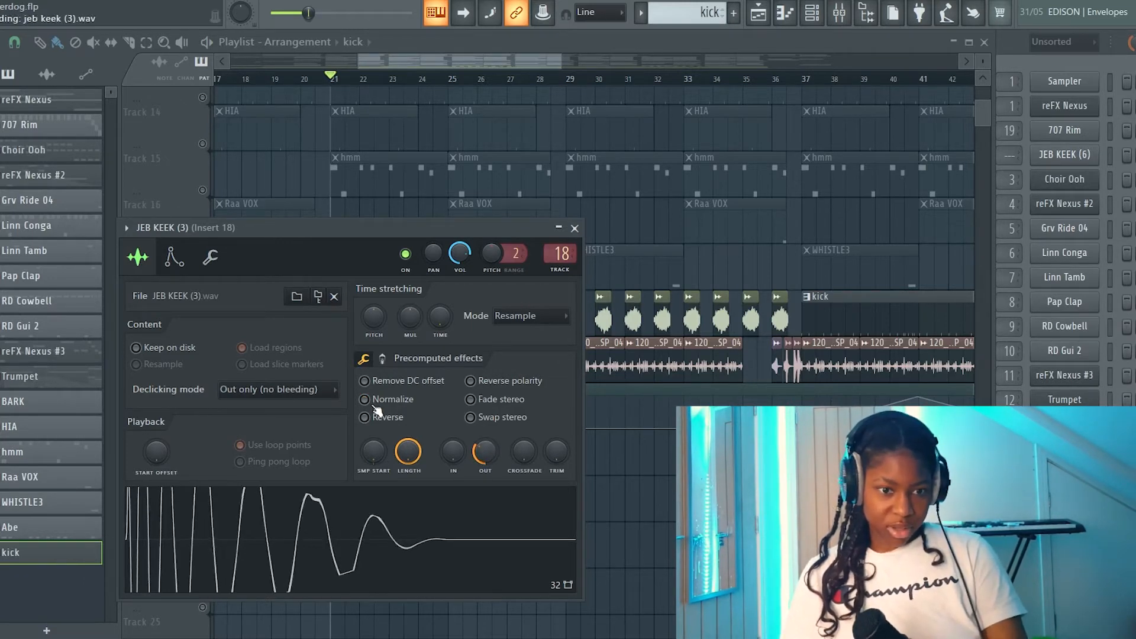
click(373, 405)
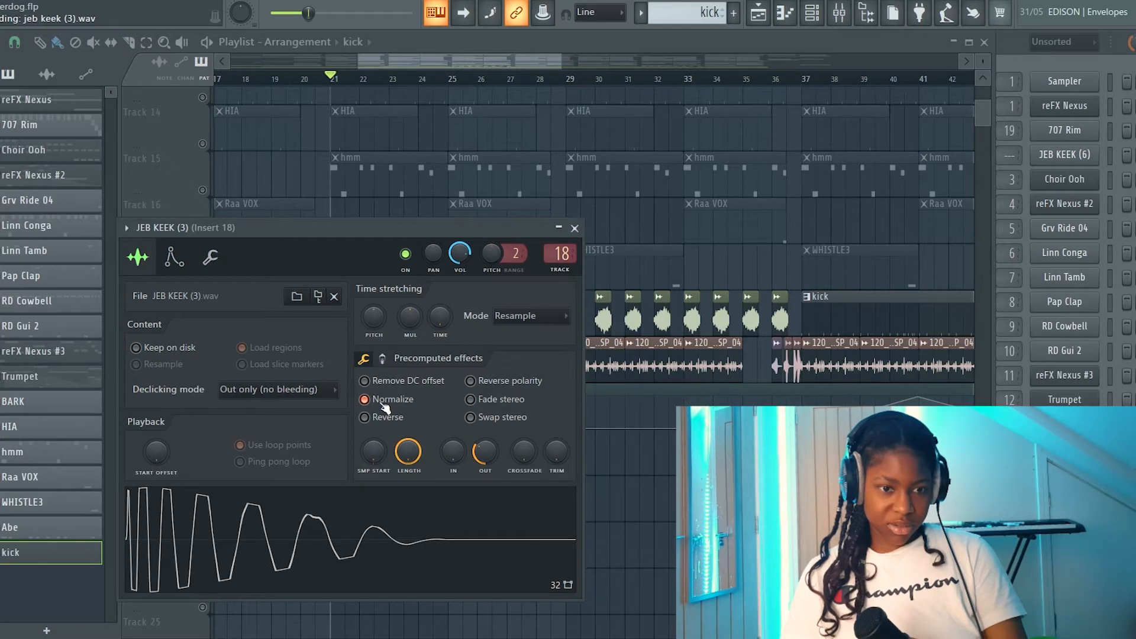
click(385, 407)
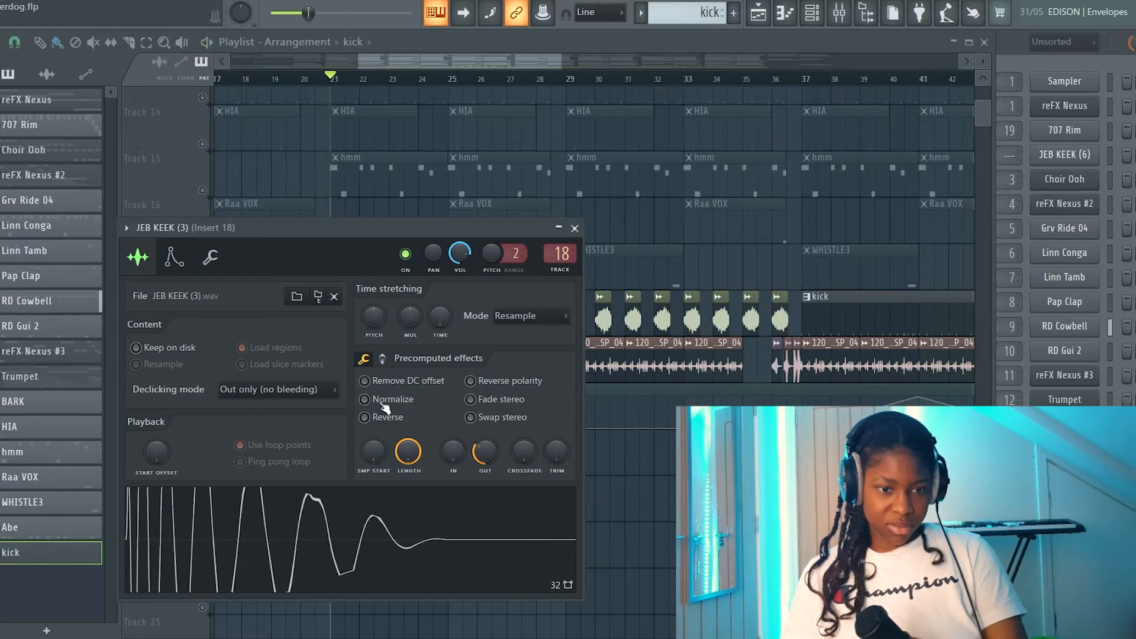
click(385, 408)
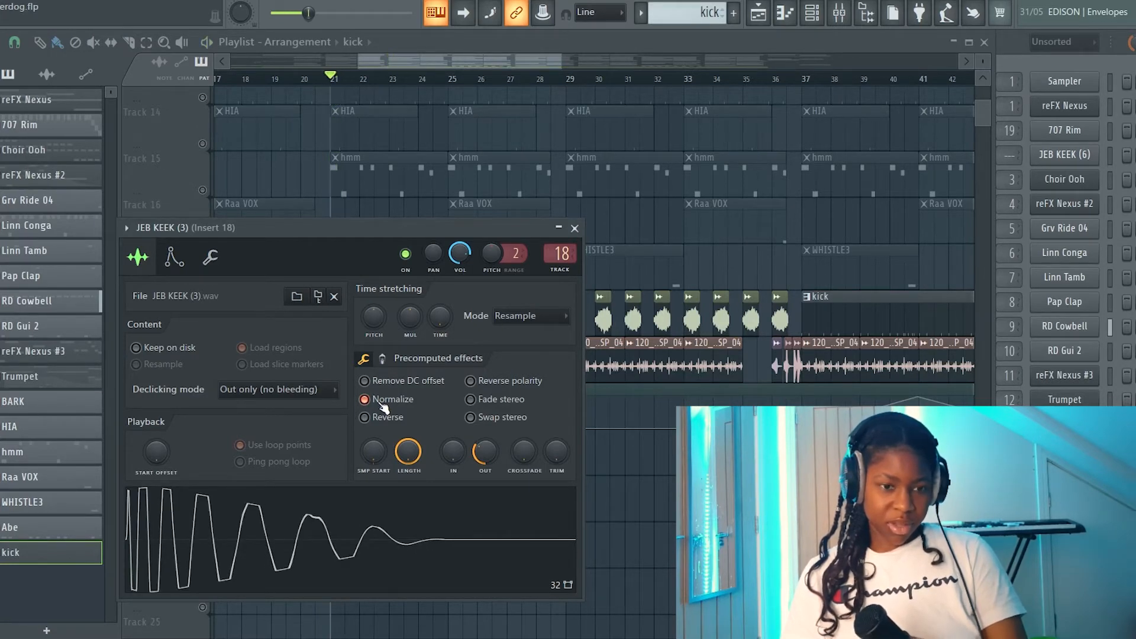
- Open the Fruity parametric EQ 2 on the kick's mixer insert 18 and play the beat through it
click(383, 359)
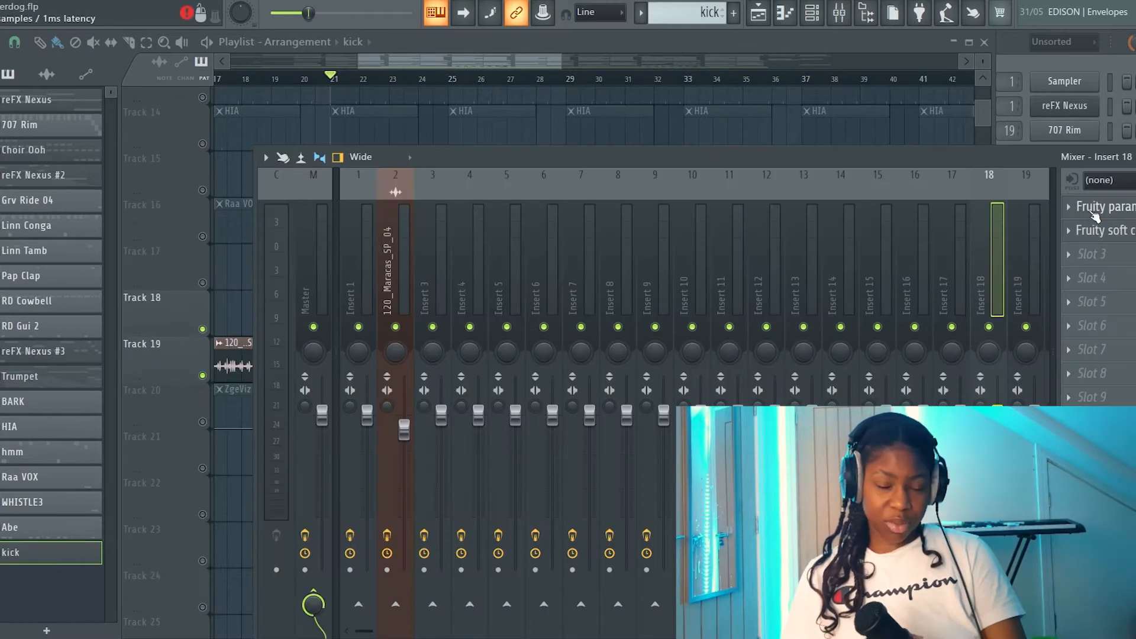
click(1095, 210)
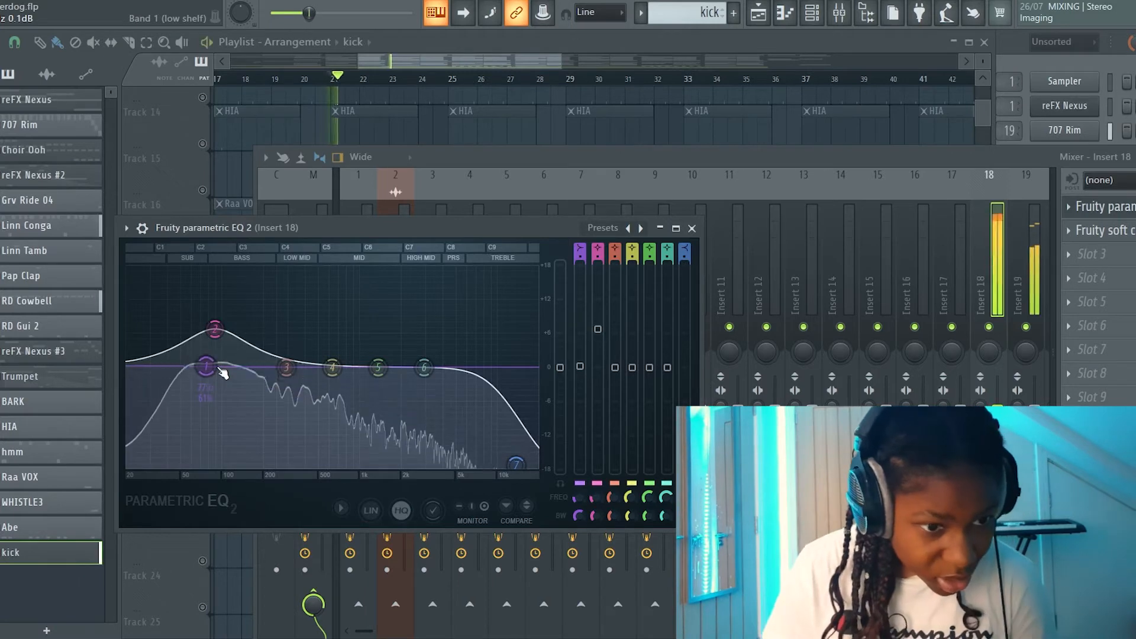
key(space)
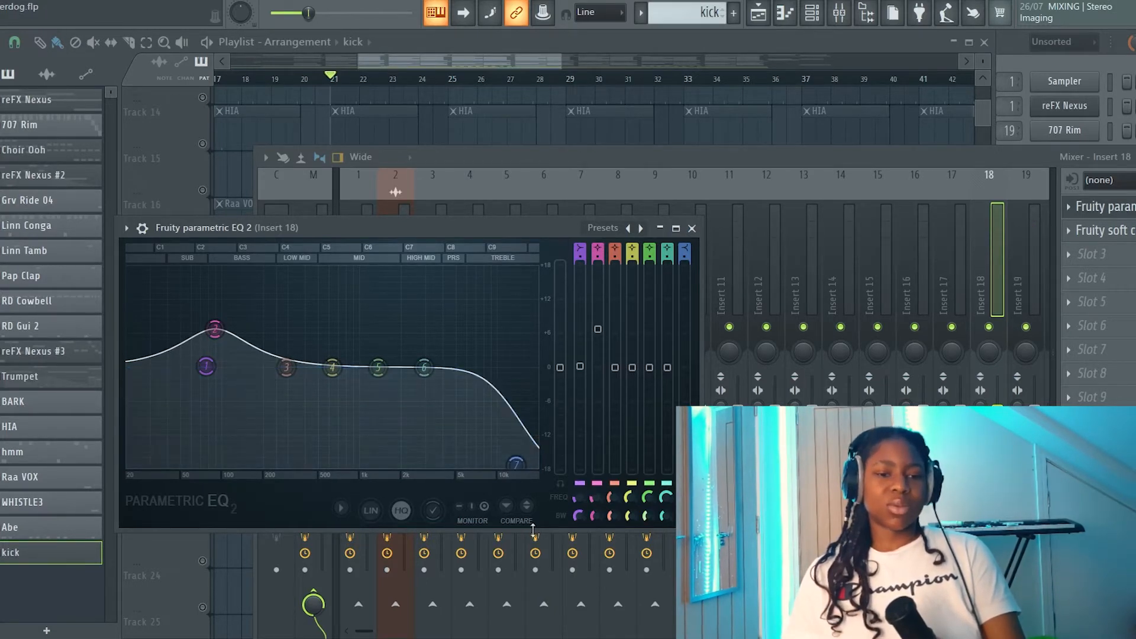
- Solo mixer insert 18, compare the kick's EQ states during playback, and open the insert's Fruity soft clipper
right_click(989, 327)
click(1121, 207)
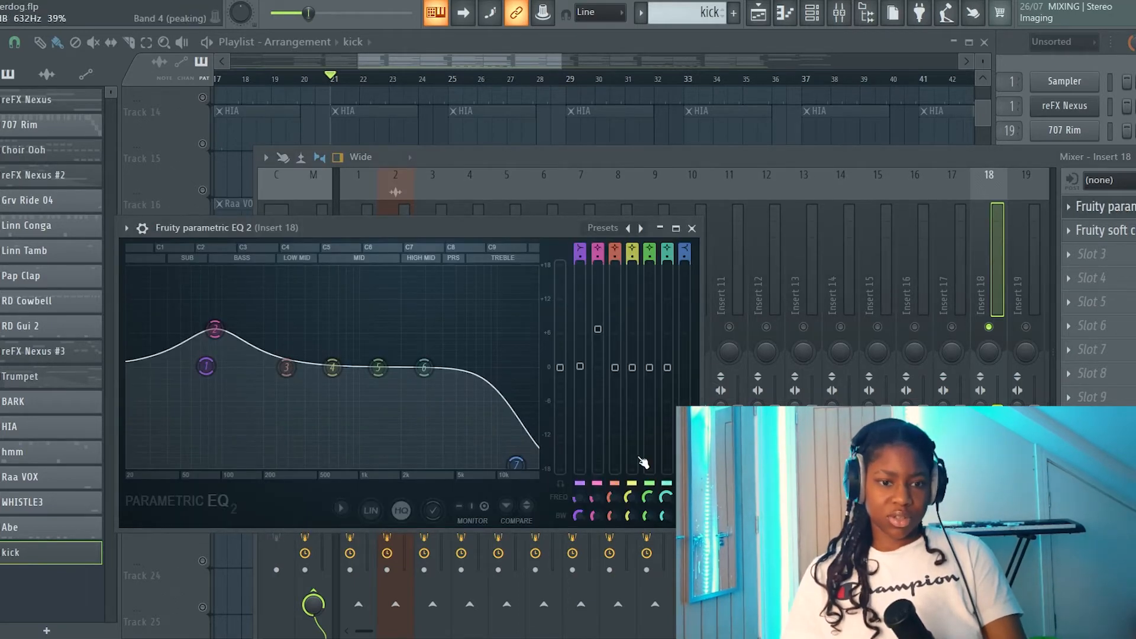
key(space)
key(space)
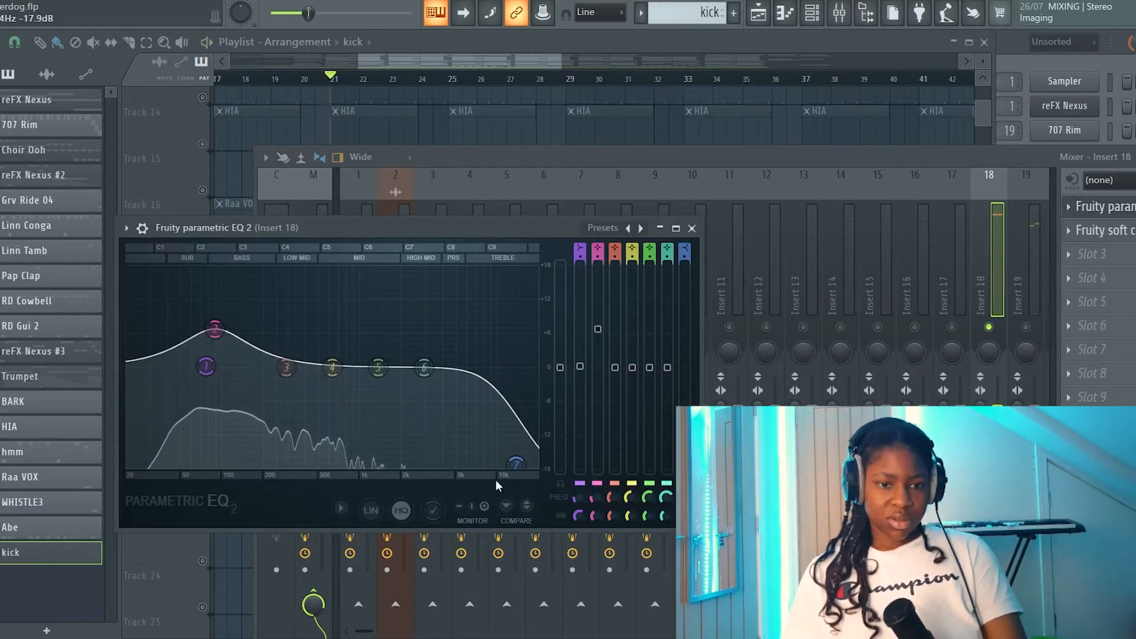
click(529, 507)
key(space)
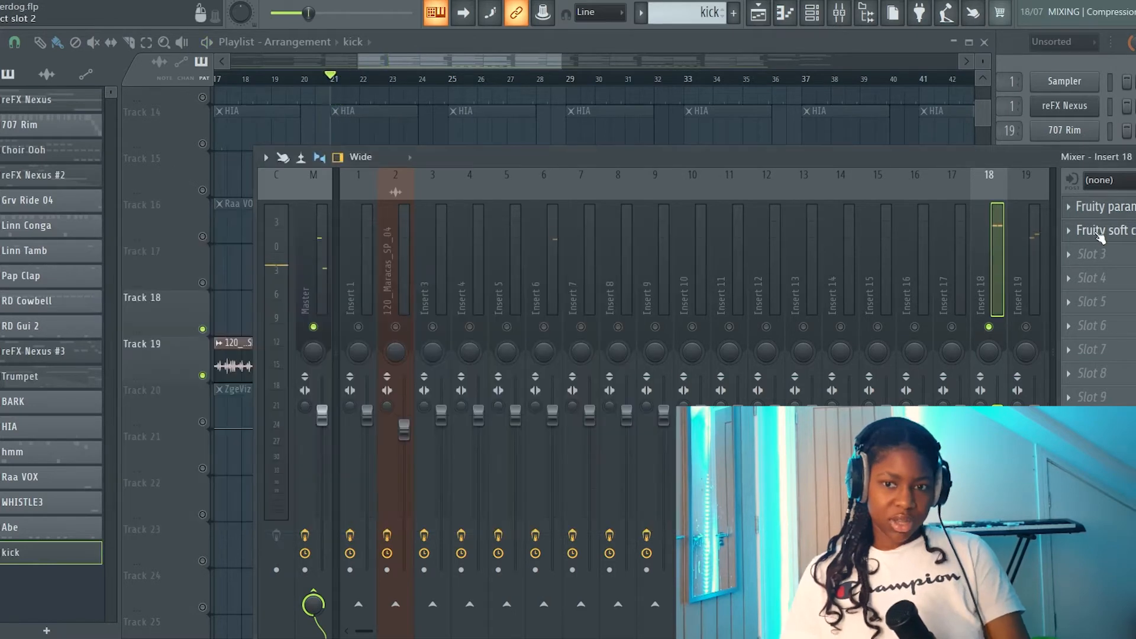
click(1099, 232)
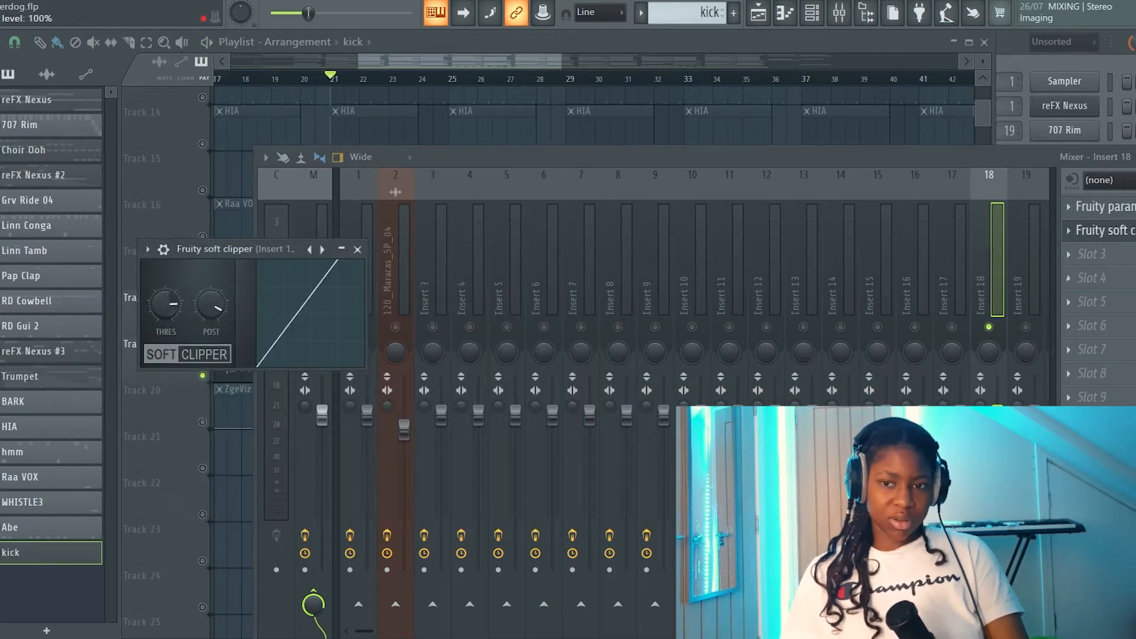
- Play the percussion layers in the playlist and solo the RD Gui 2 track
key(space)
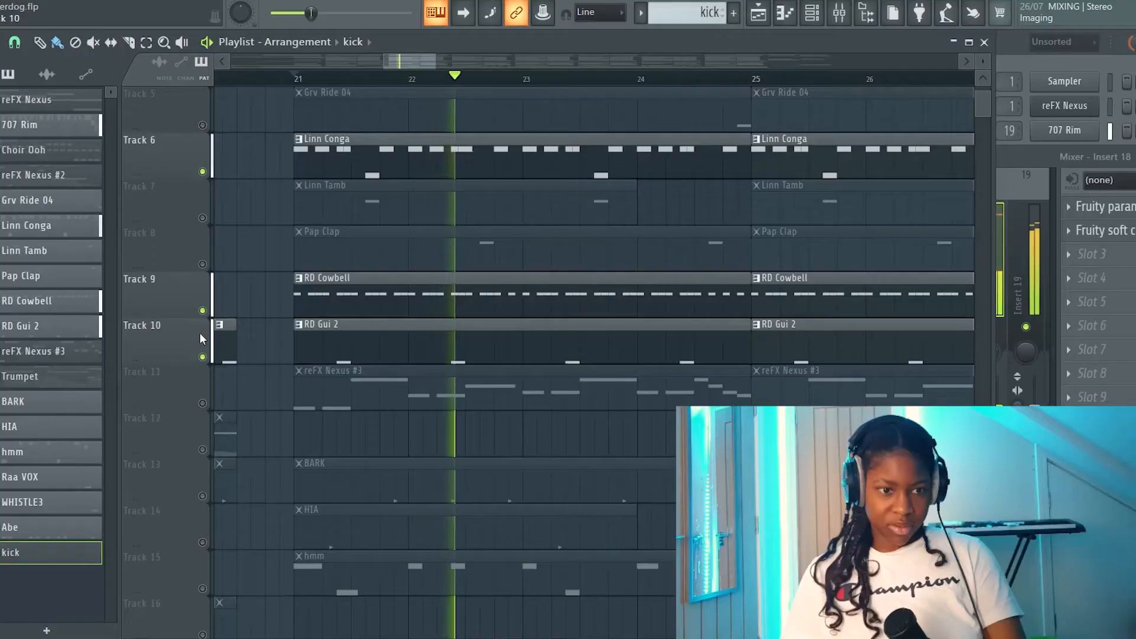
click(203, 358)
right_click(202, 359)
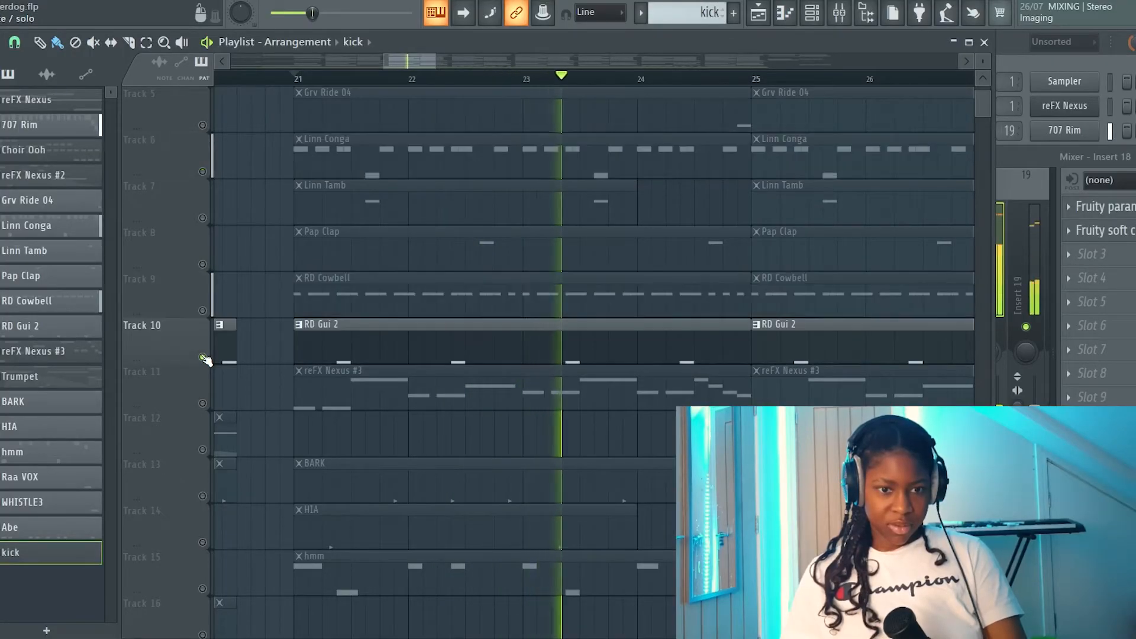
key(space)
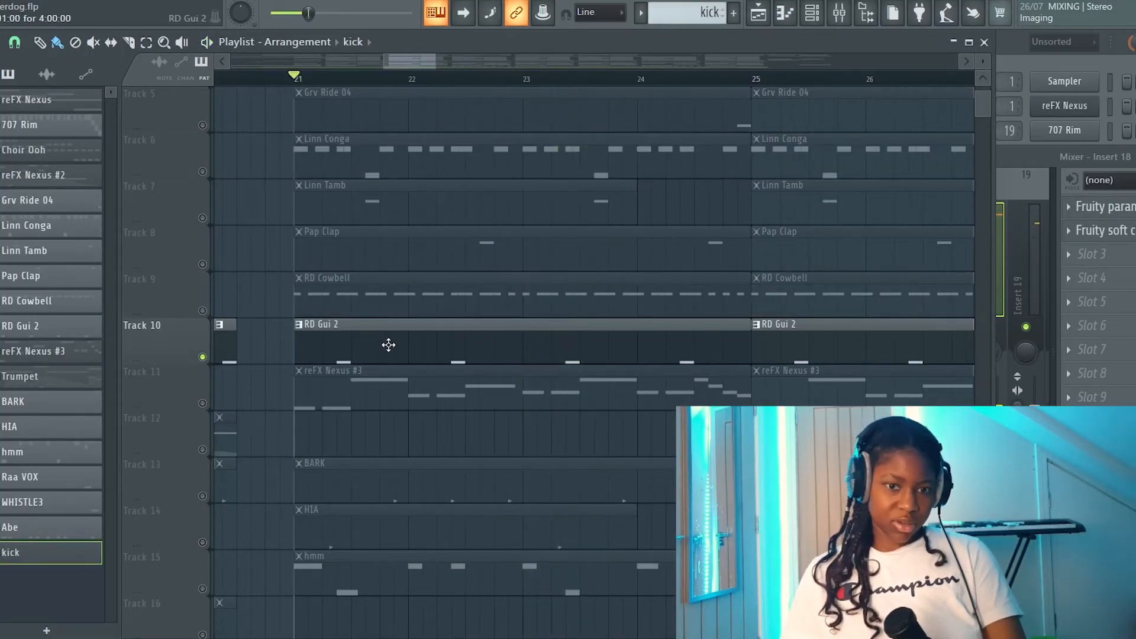
- Examine the RD Gui 2 pattern in the piano roll and bring up its sample settings
click(389, 345)
double_click(389, 345)
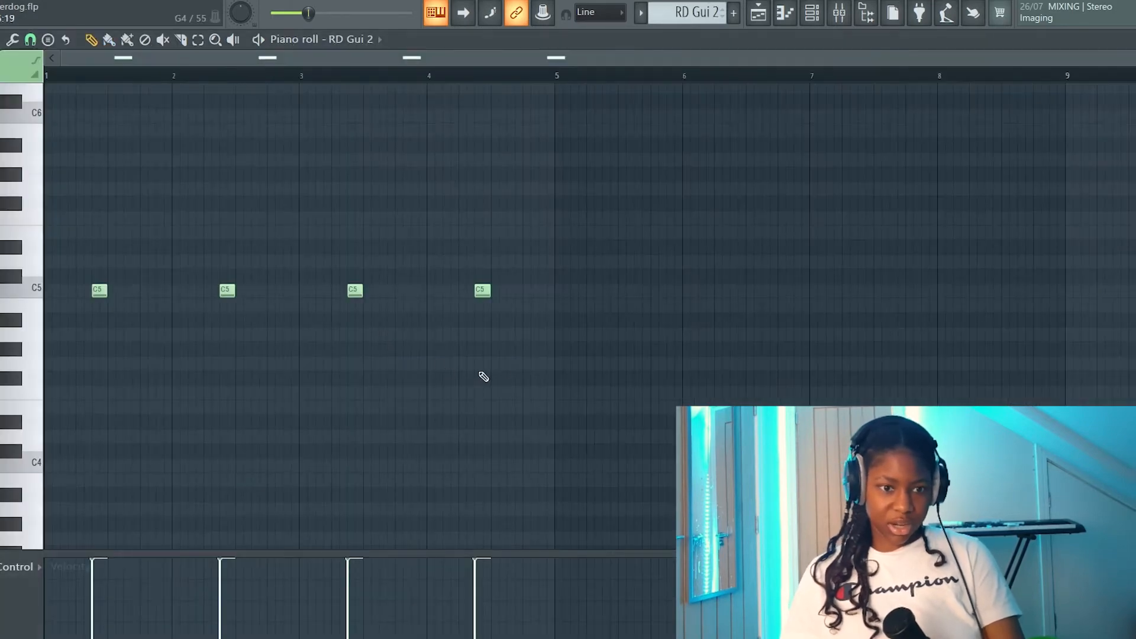
scroll(157, 344, up, 2)
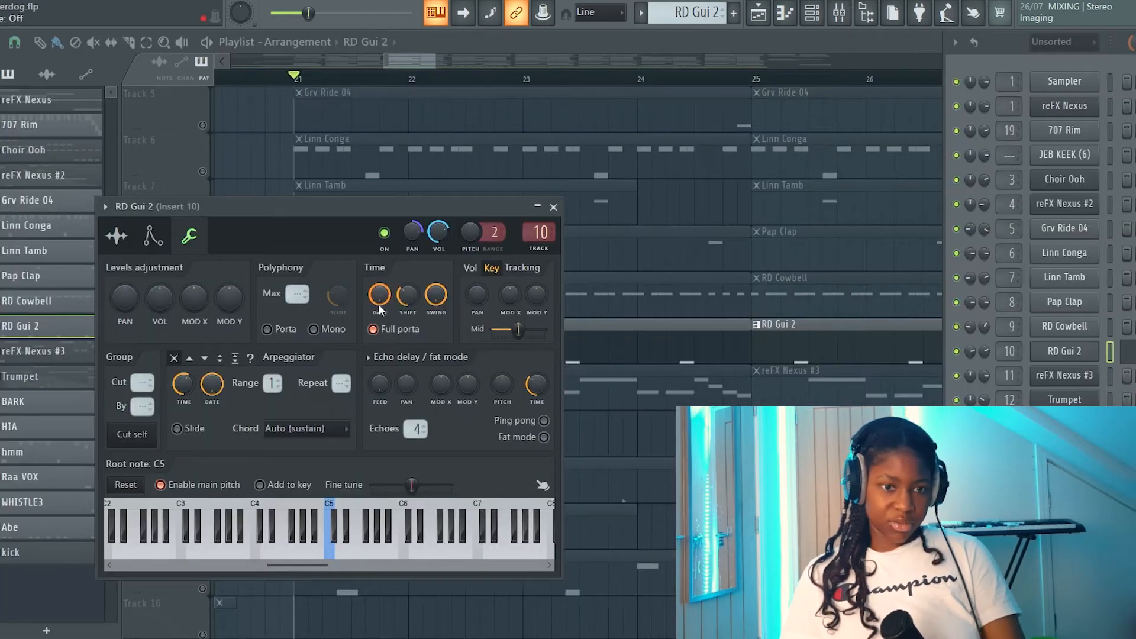
click(141, 242)
click(117, 239)
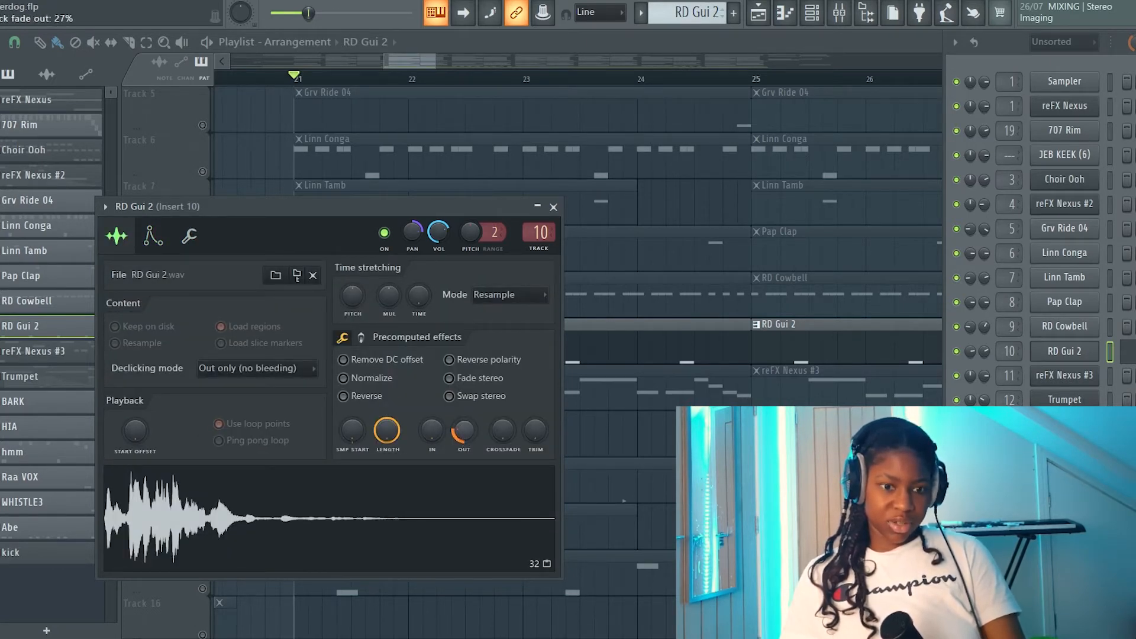
- Try the RD Gui 2 sample with its fade-out at 0%, undo the change, and play it again
drag(463, 431, 462, 437)
key(space)
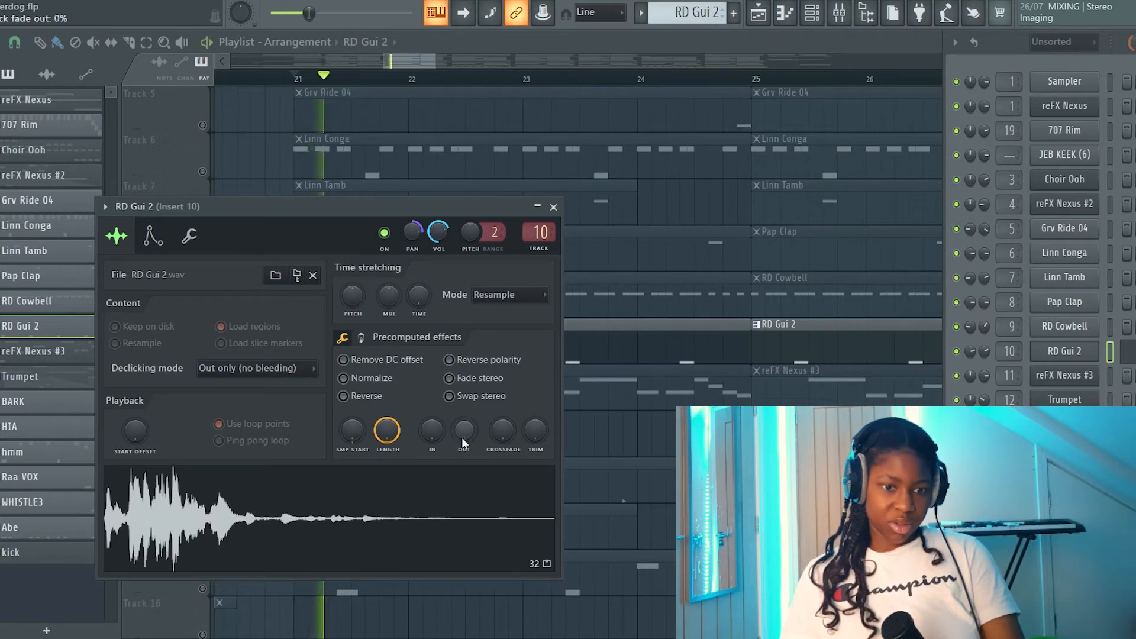
key(space)
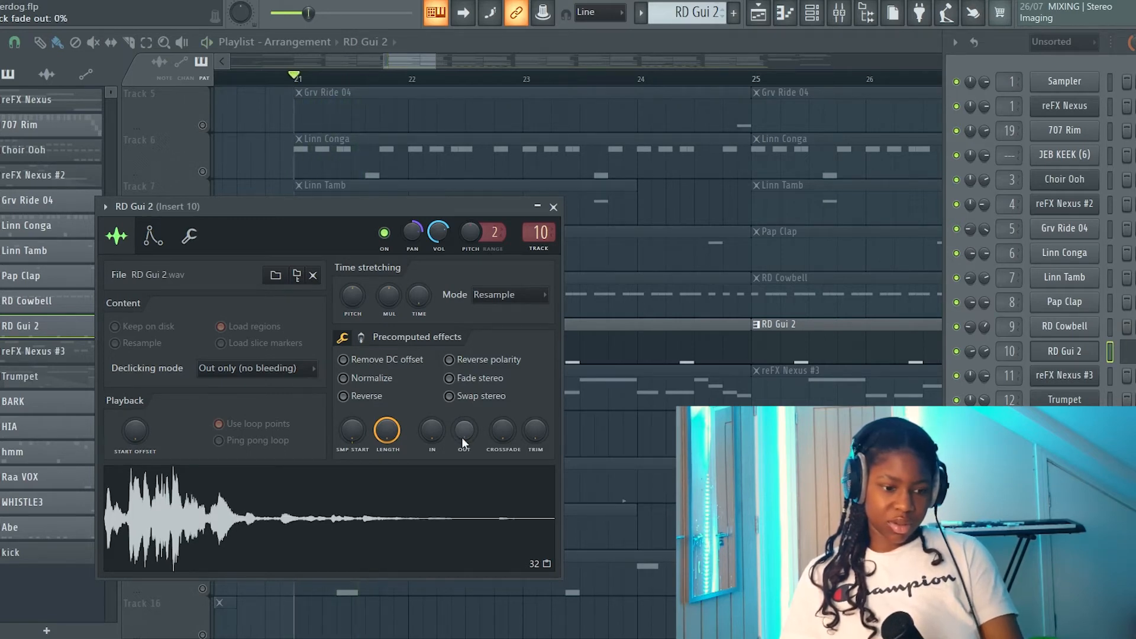
key(ctrl+z)
key(space)
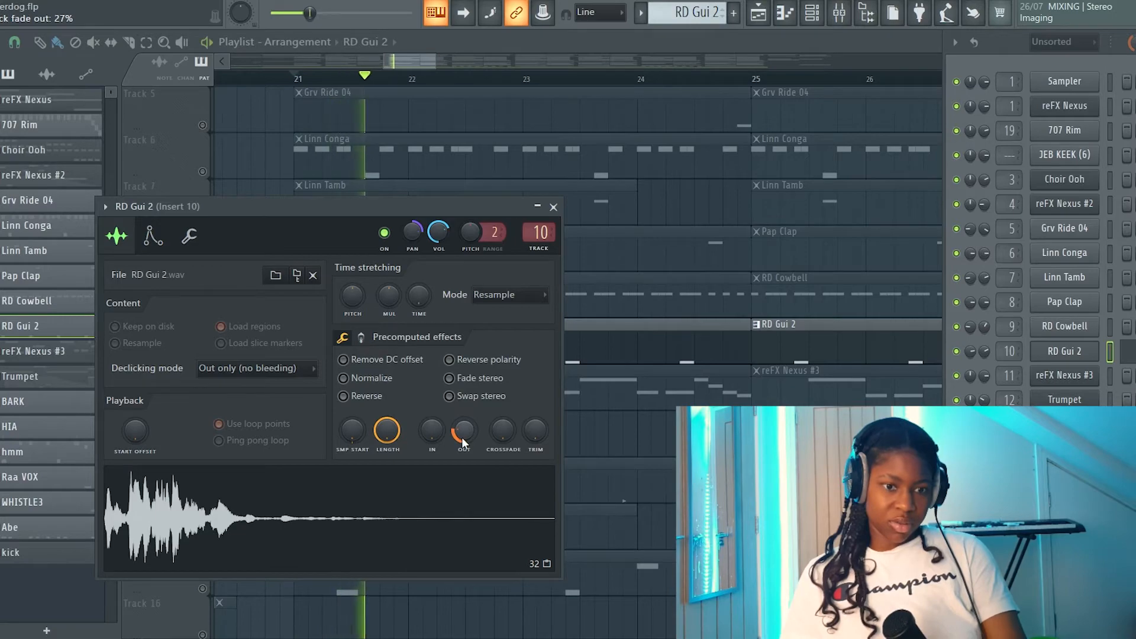
- Review the Fruity parametric EQ 2 on the RD Gui 2 insert and close its window
key(space)
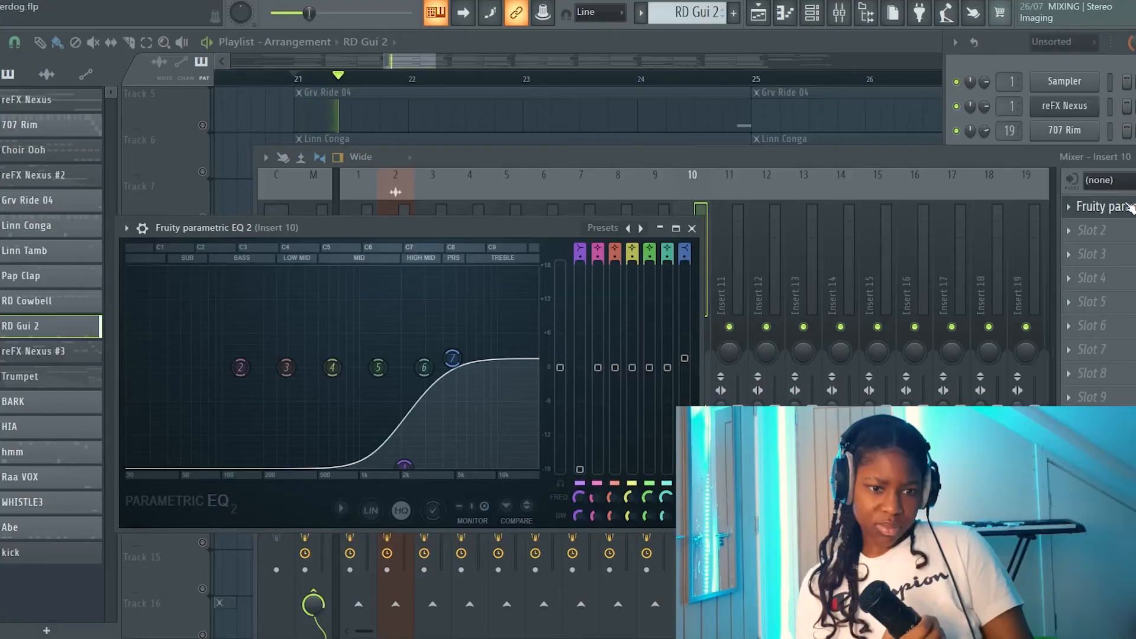
click(692, 229)
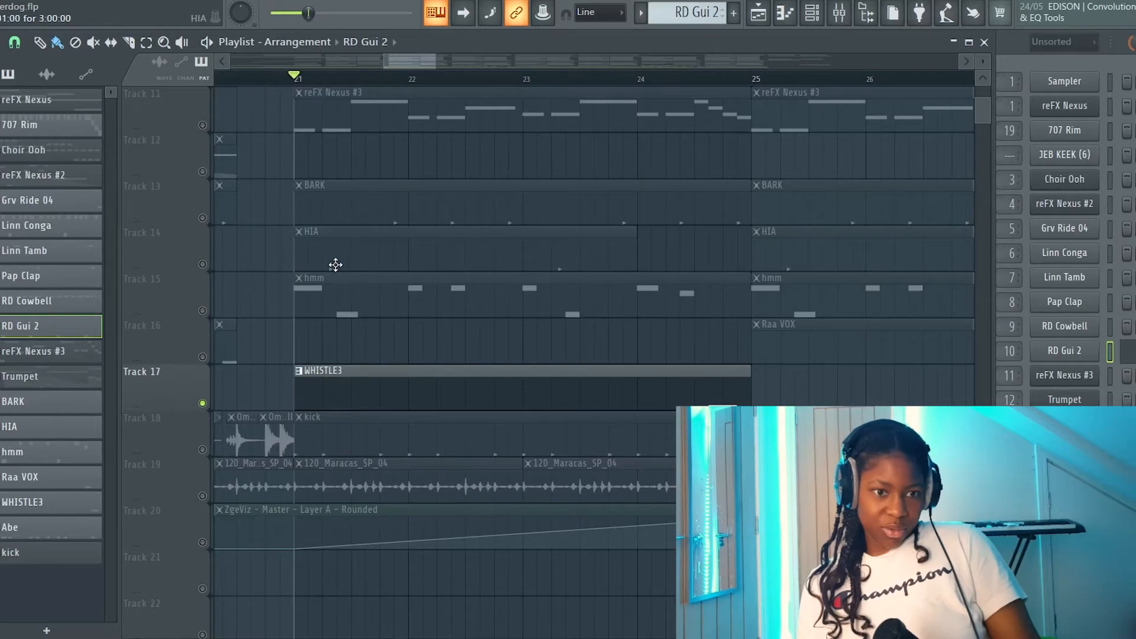
- Cue the playlist late in bar 24, examine the Grv Ride 04 pattern in the piano roll, and leave it
scroll(335, 265, up, 3)
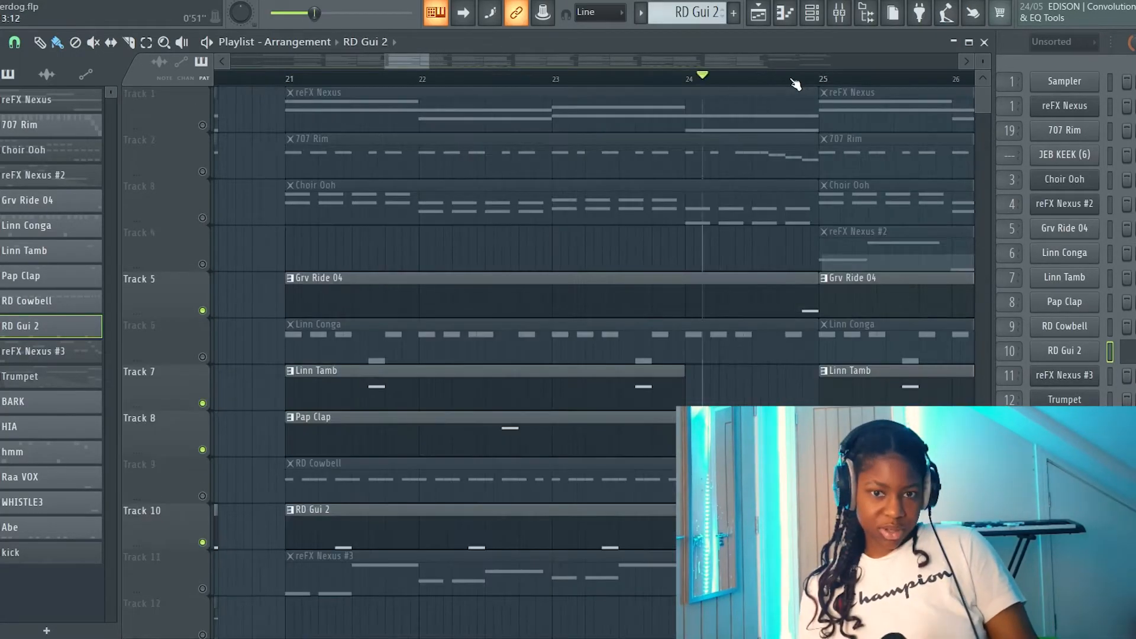
click(787, 79)
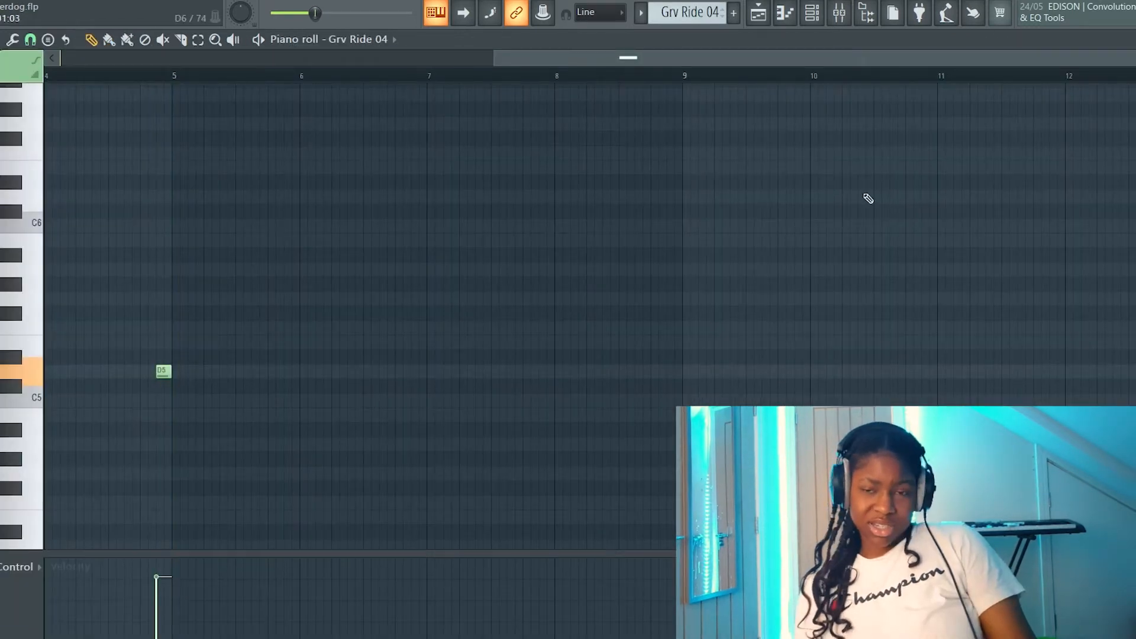
key(Escape)
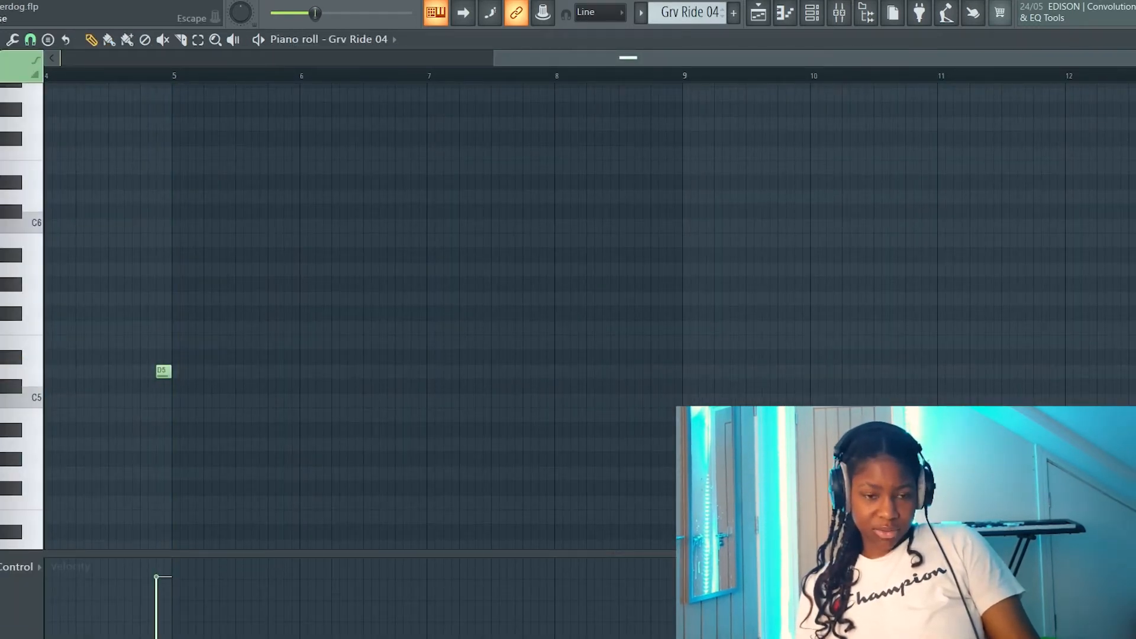
key(Escape)
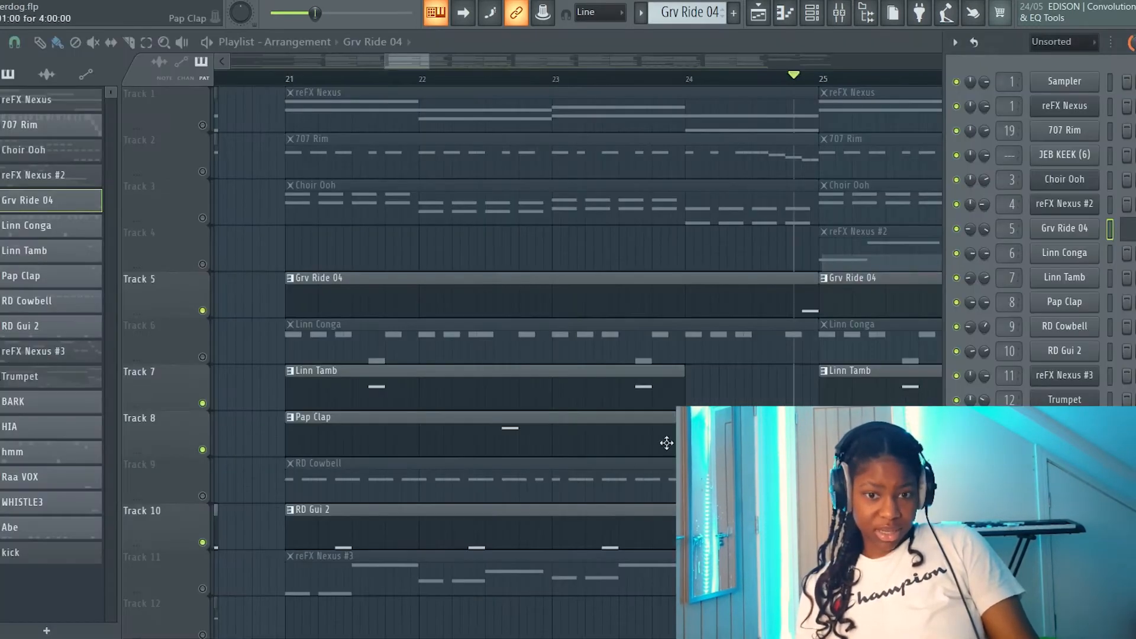
- Audition the Linn Tamb and Pap Clap hits by playing from points in bars 23 and 22
click(645, 84)
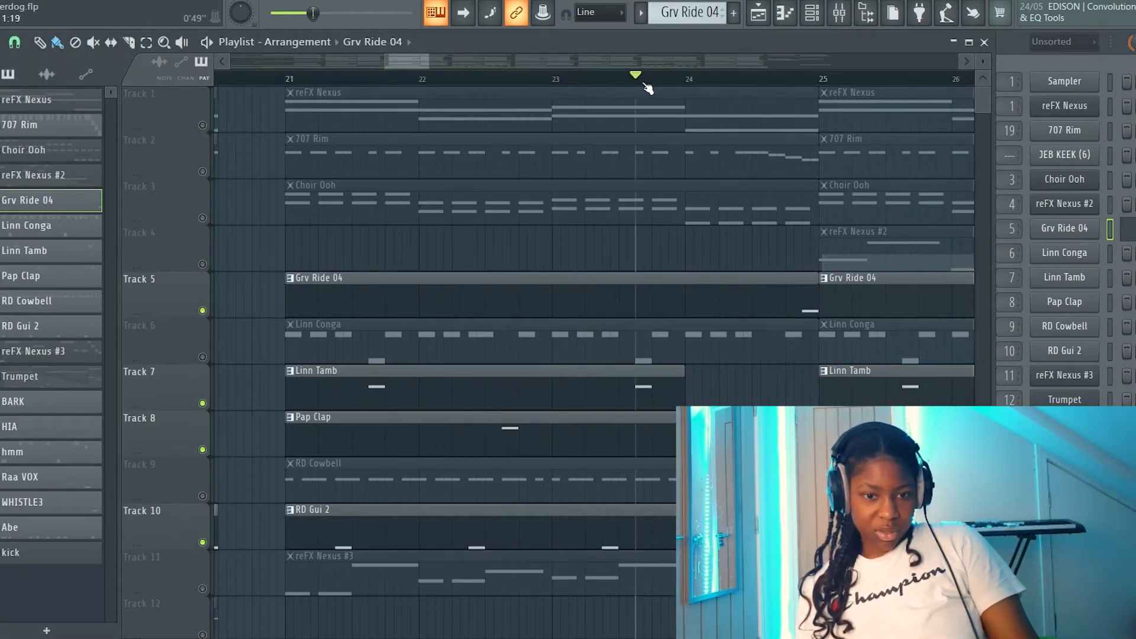
key(space)
click(497, 84)
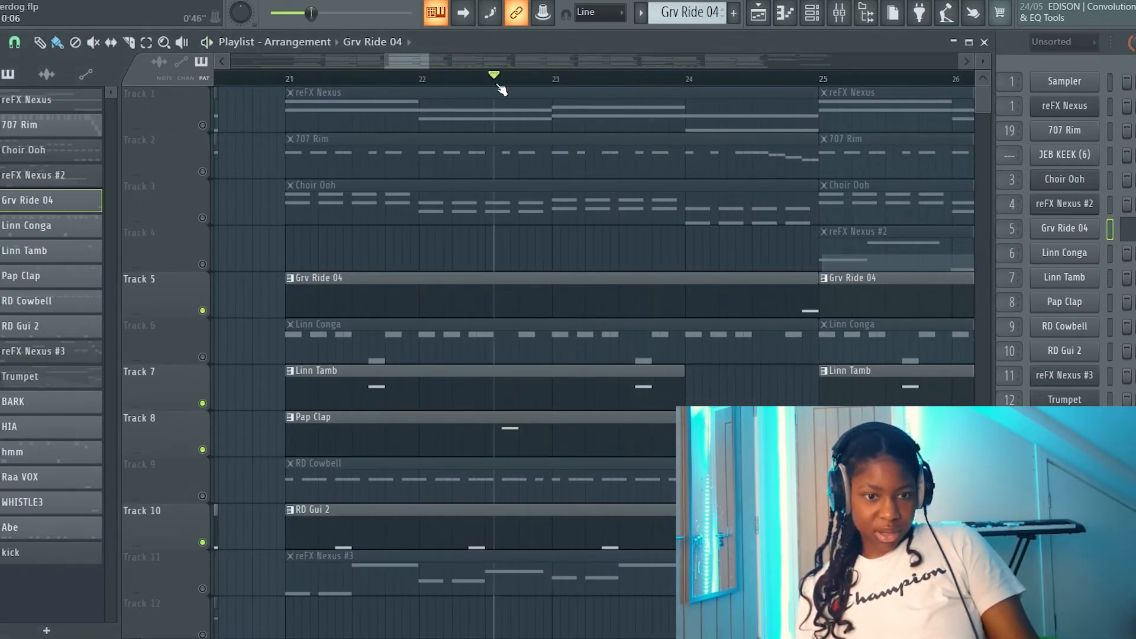
key(space)
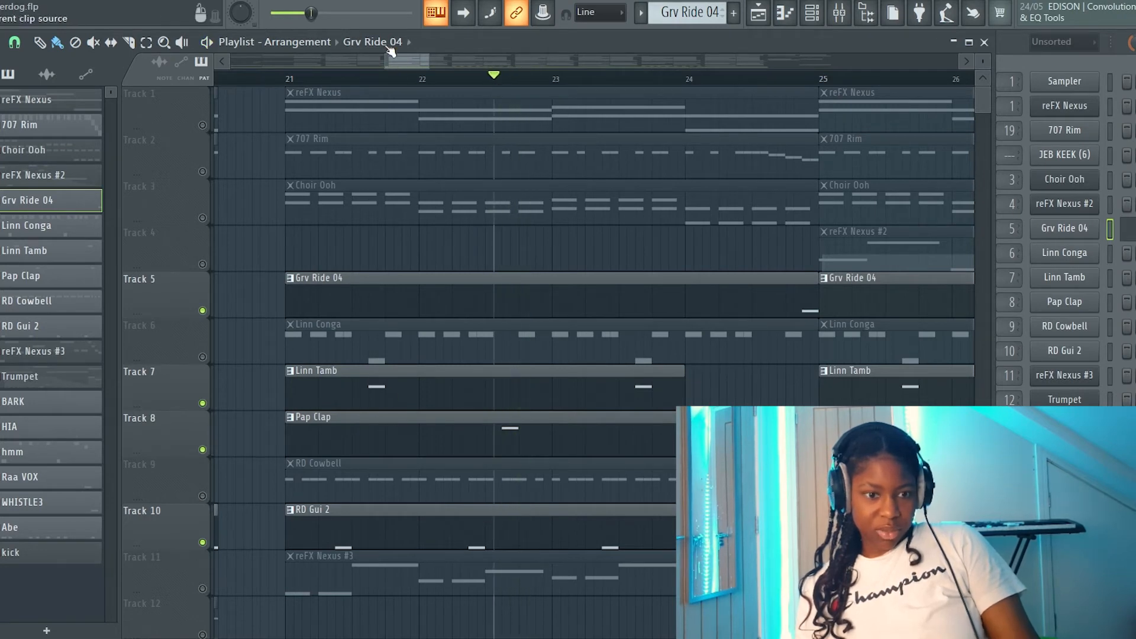
- Play the percussion layers from bar 22 and enable the 707 Rim track alongside them
key(space)
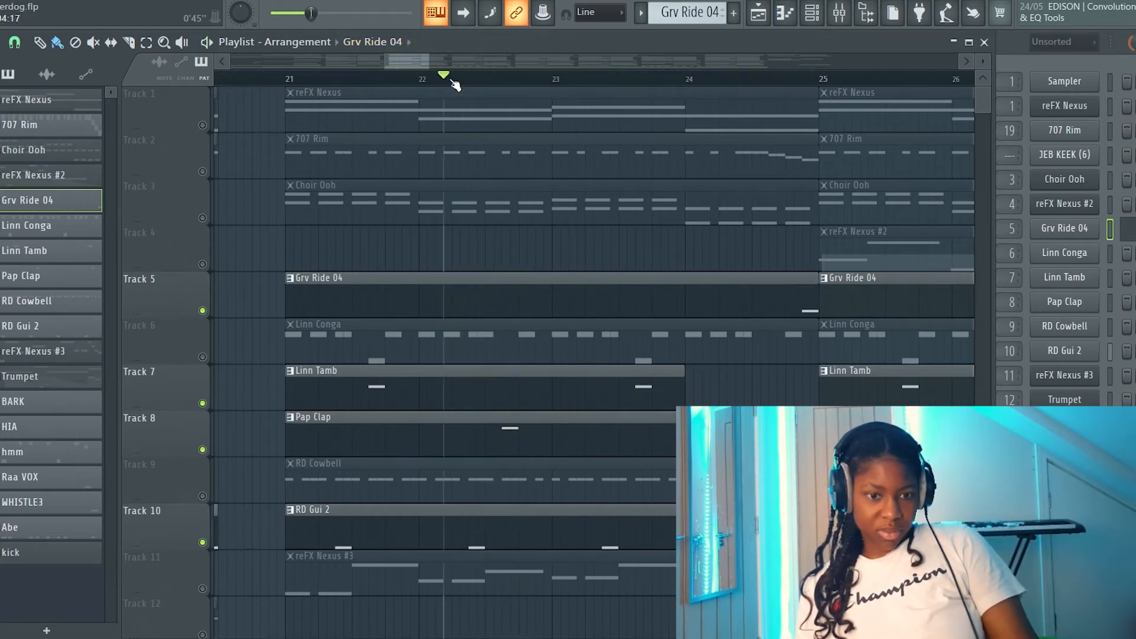
click(203, 172)
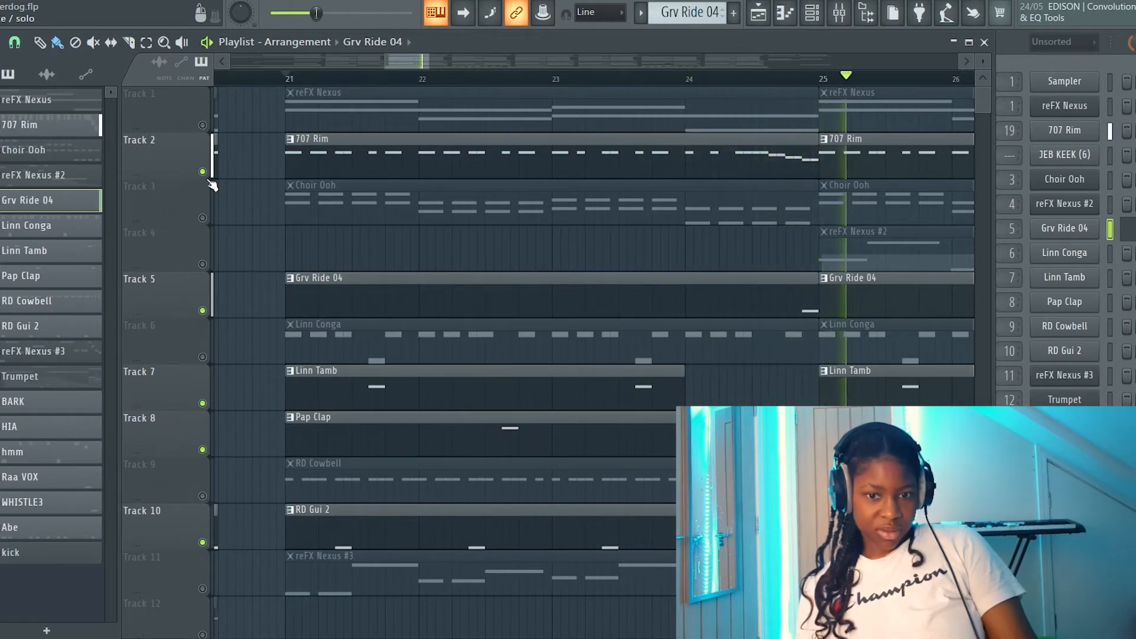
key(space)
- Open the Fruity parametric EQ 2 on the WHISTLE3 mixer insert 17
scroll(402, 433, down, 9)
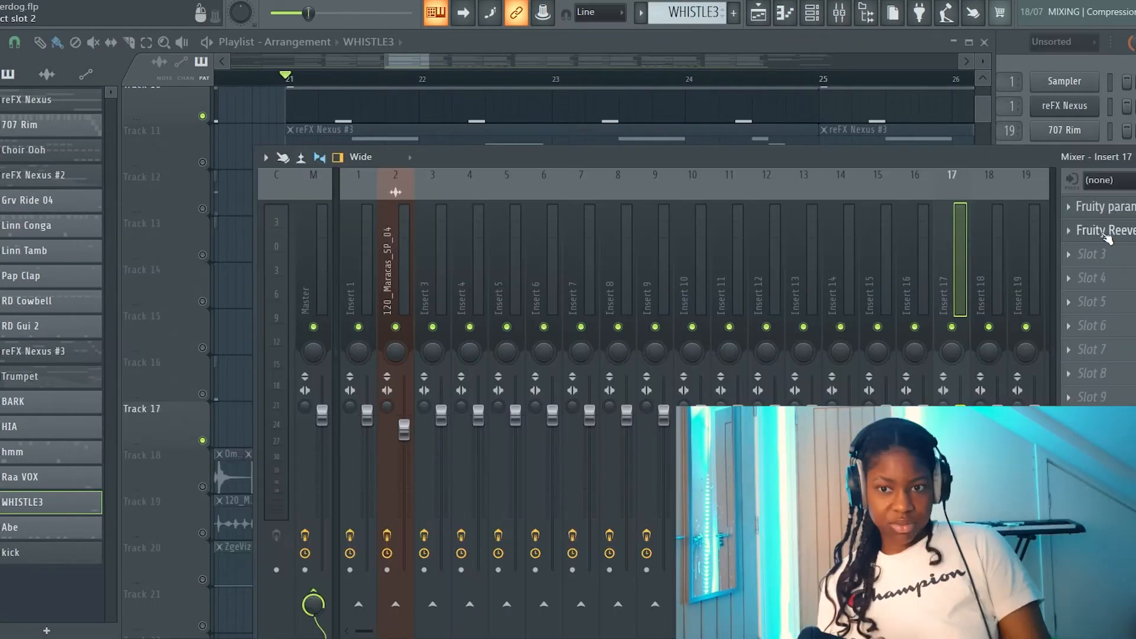
click(1119, 213)
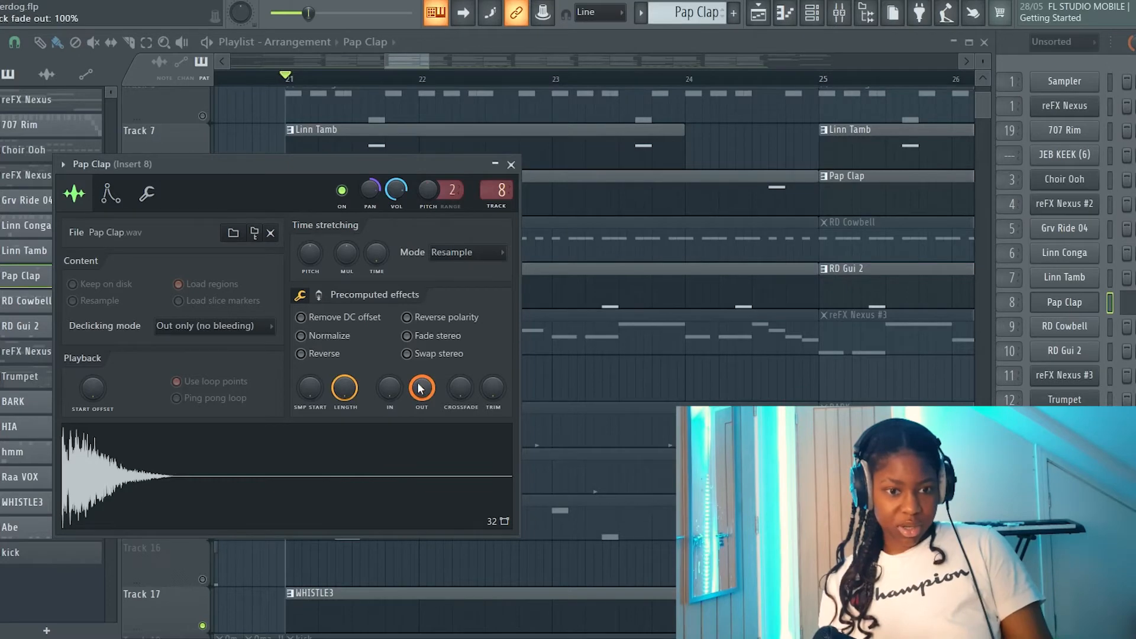
- Try the Pap Clap sample with its fade-out removed, play it, and undo the change
drag(419, 388, 393, 499)
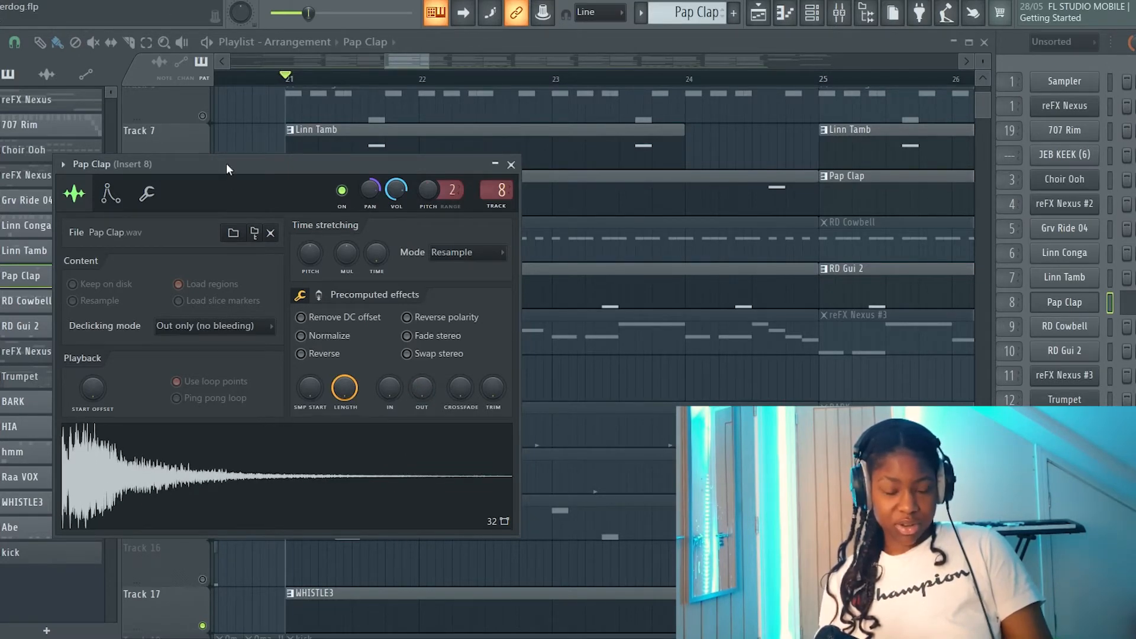
key(space)
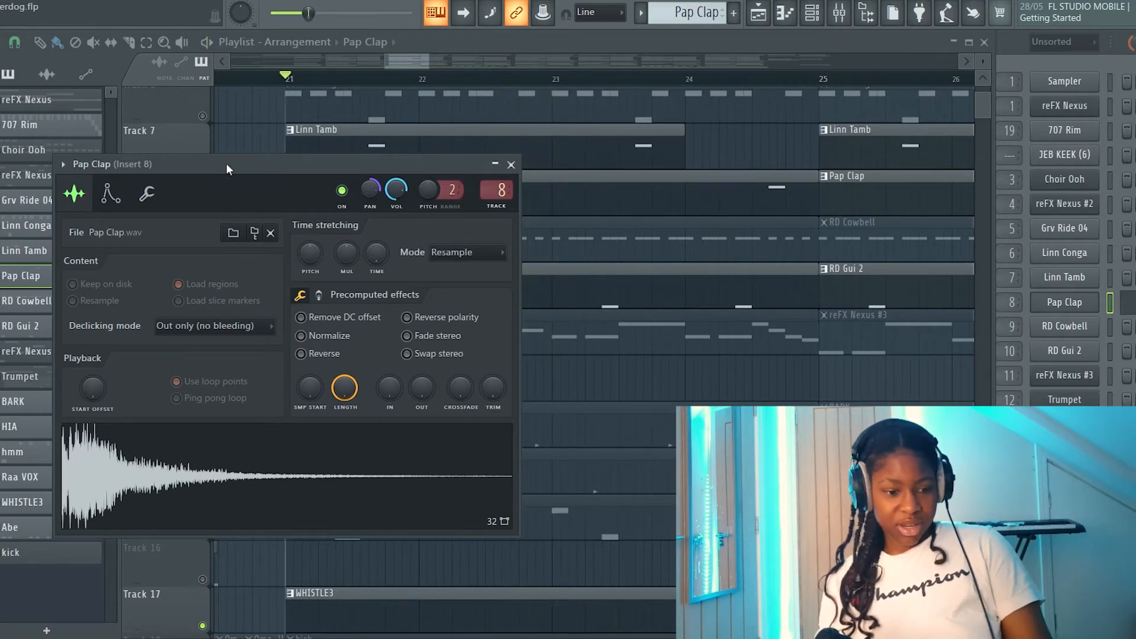
key(ctrl+z)
drag(240, 162, 985, 139)
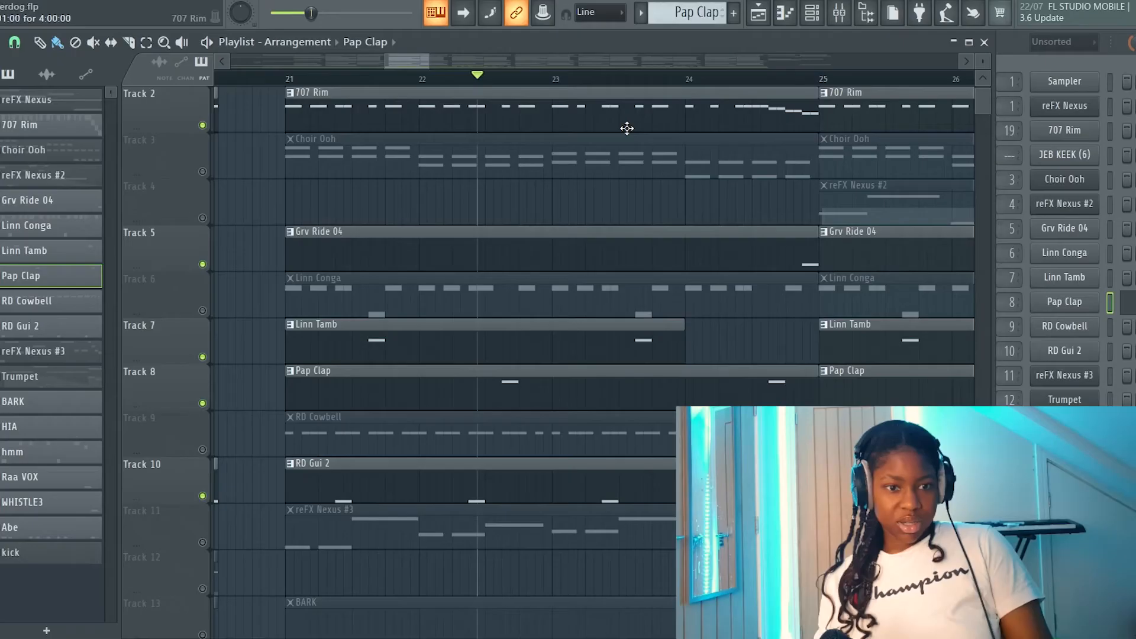
- Play the percussion with the 707 Rim from the middle of bar 23 and from late in bar 24
click(644, 84)
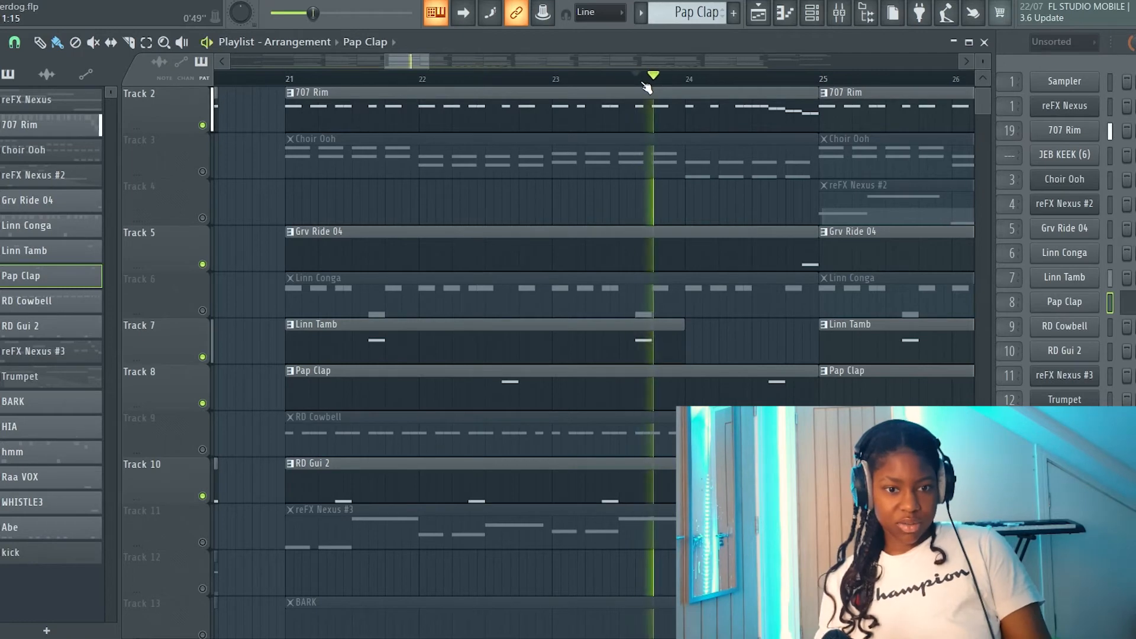
click(796, 80)
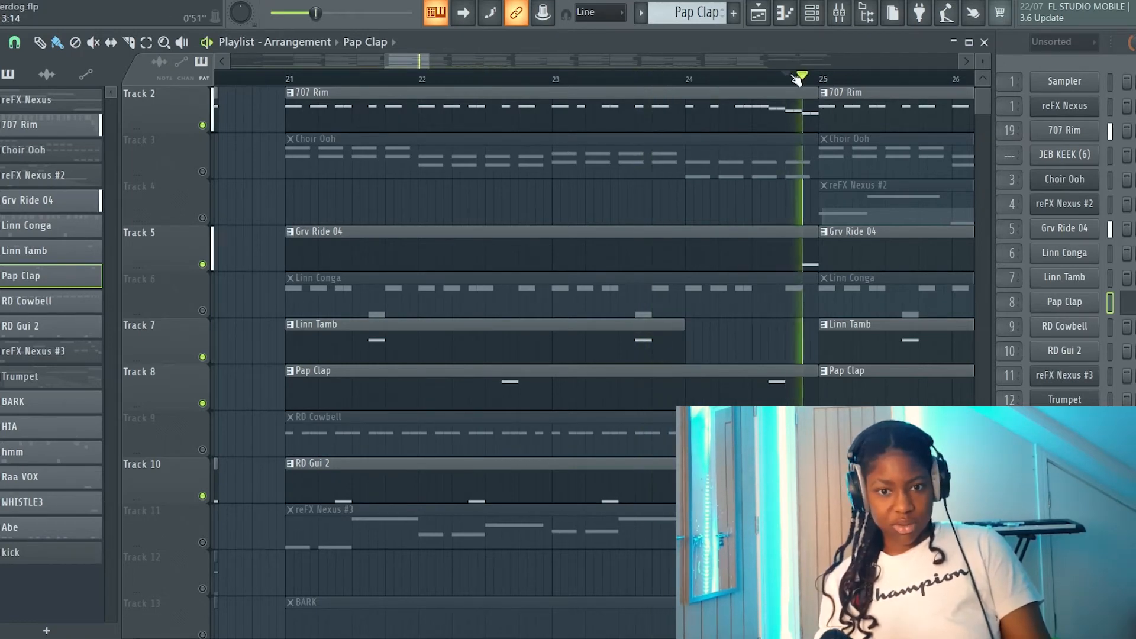
scroll(713, 370, up, 1)
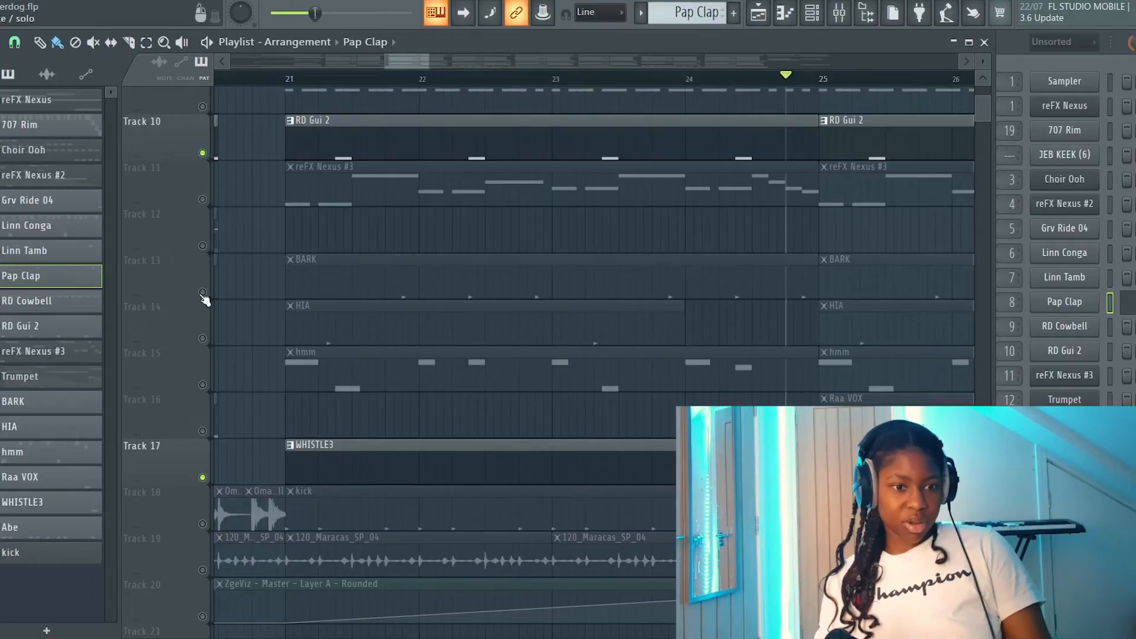
- Enable the BARK, HIA and hmm tracks alongside the percussion and play the arrangement from bar 21
click(203, 293)
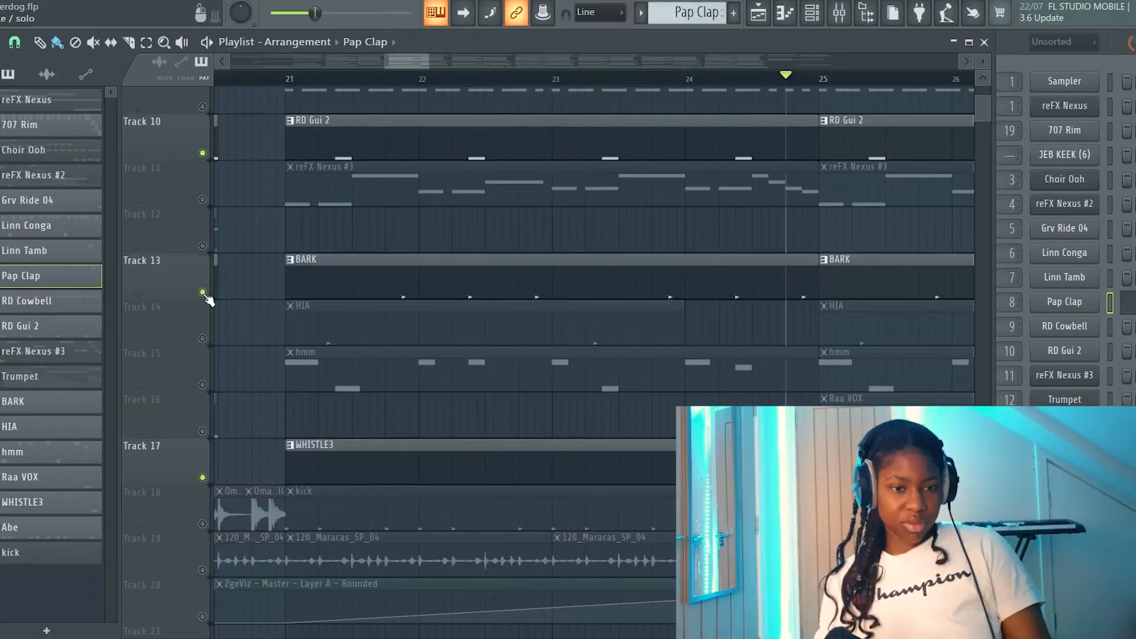
click(203, 339)
click(203, 385)
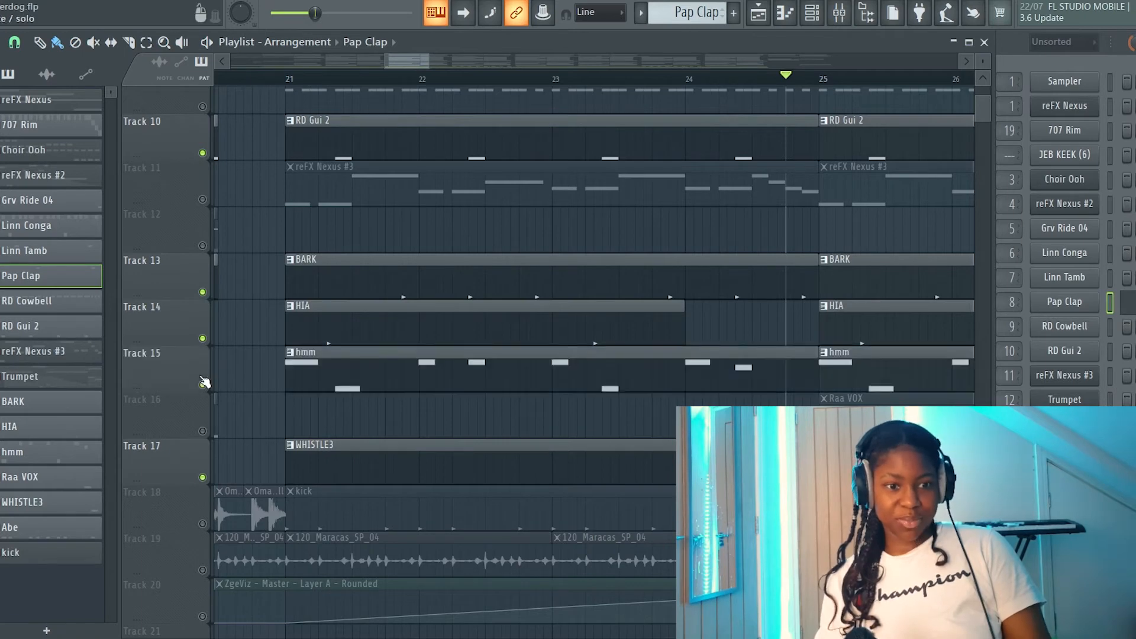
click(292, 82)
key(space)
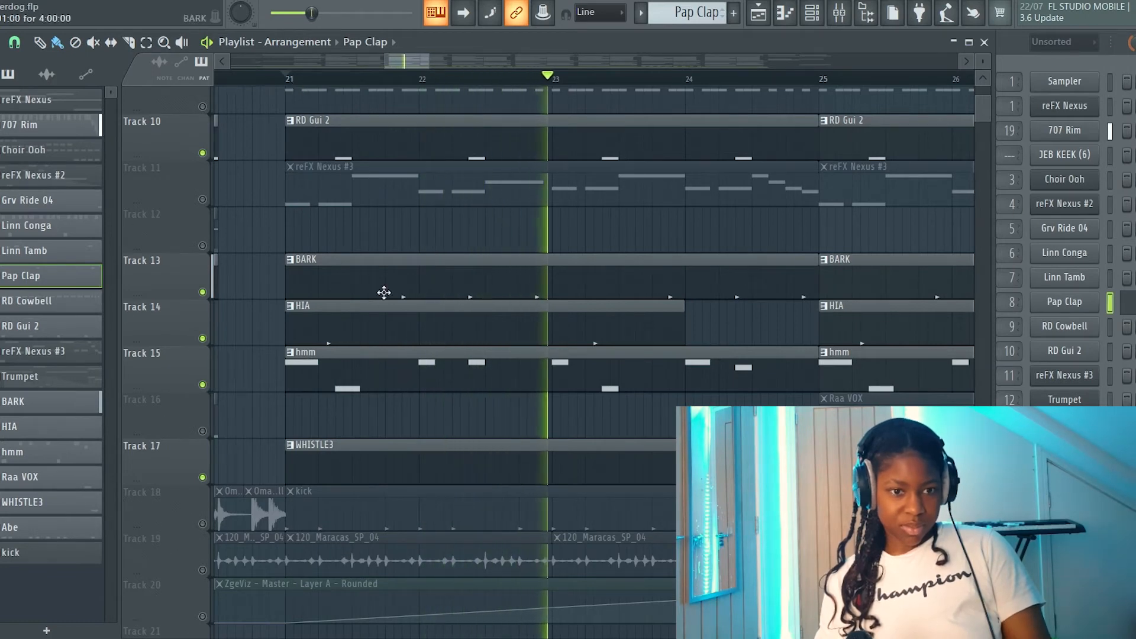
- Inspect the BARK pattern and its channel, and play the layers briefly from early in bar 21
double_click(381, 294)
click(1065, 423)
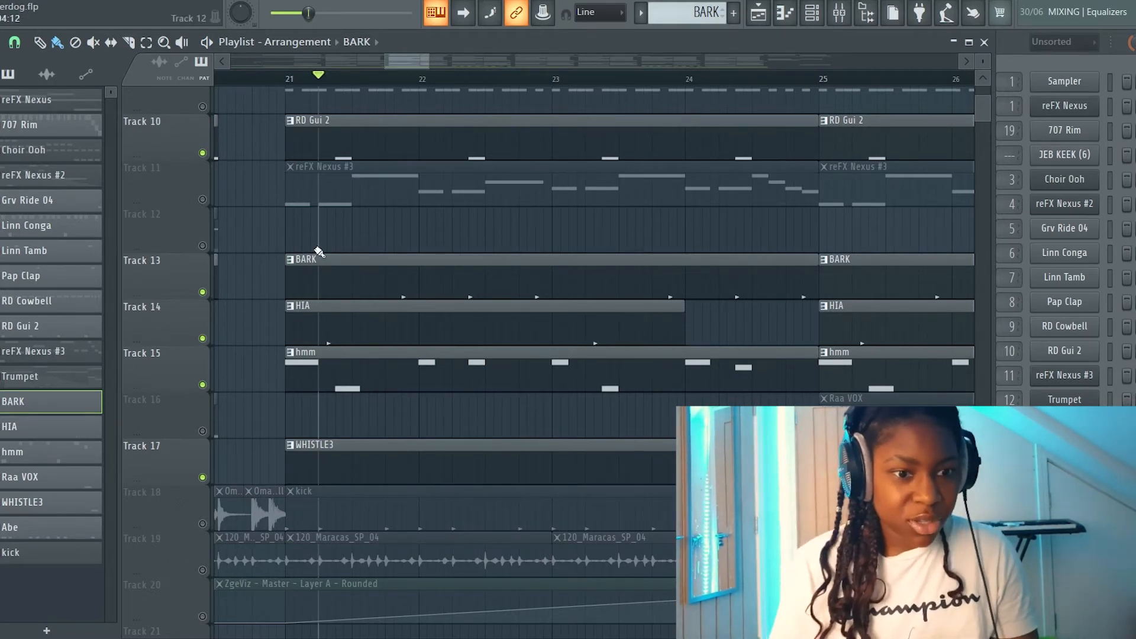
key(space)
key(space)
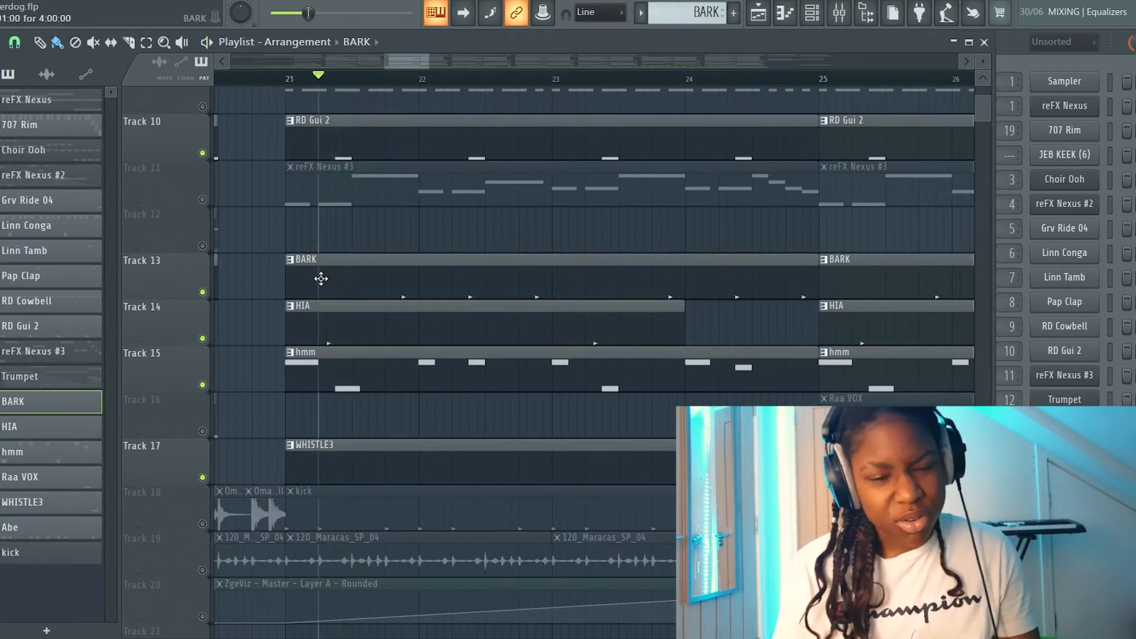
- Open the hmm pattern in the piano roll, play it, and return to the Playlist
click(290, 82)
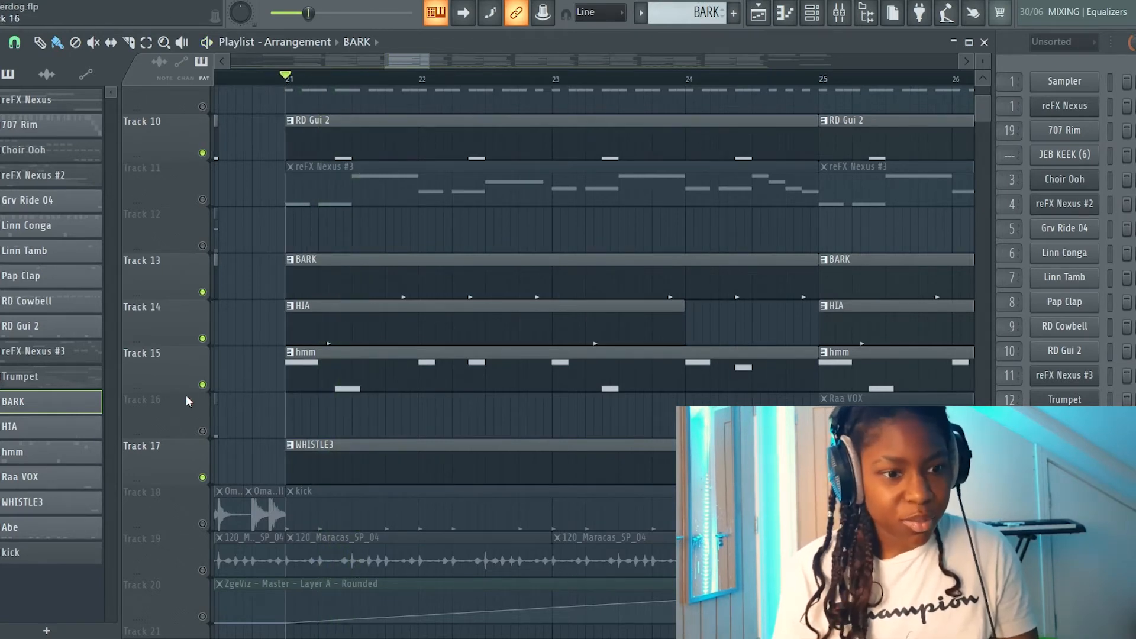
double_click(371, 375)
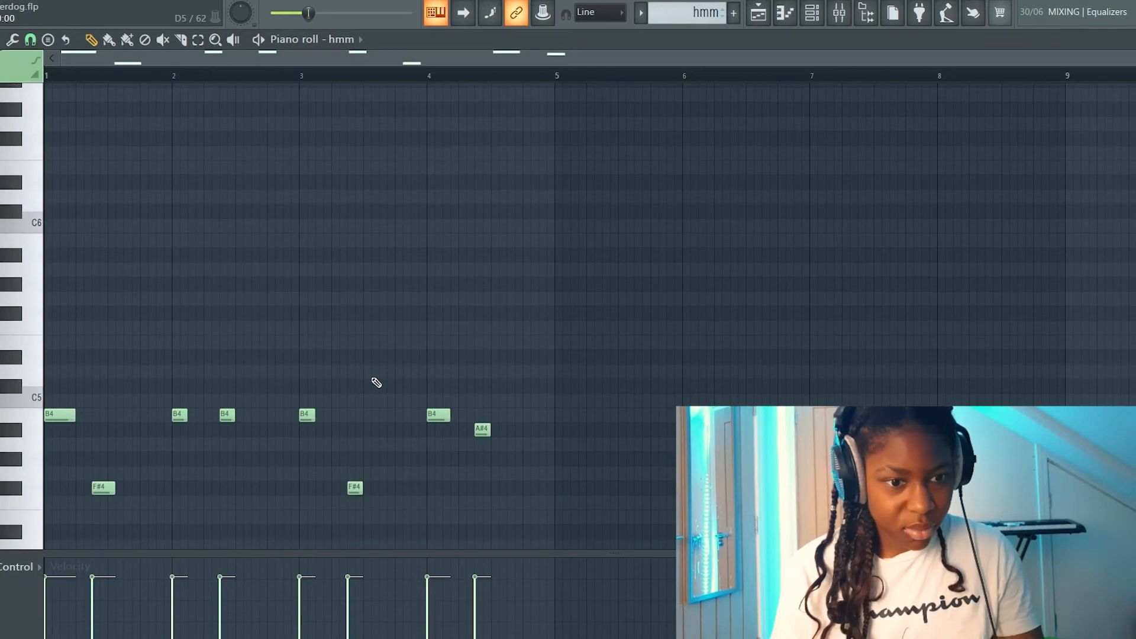
key(space)
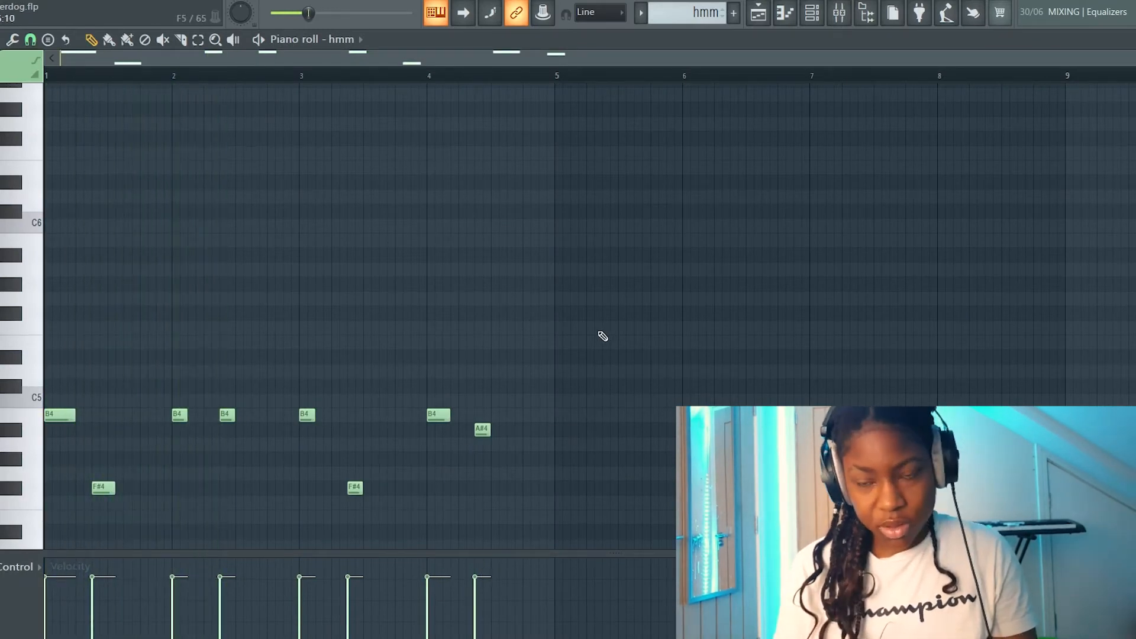
key(F5)
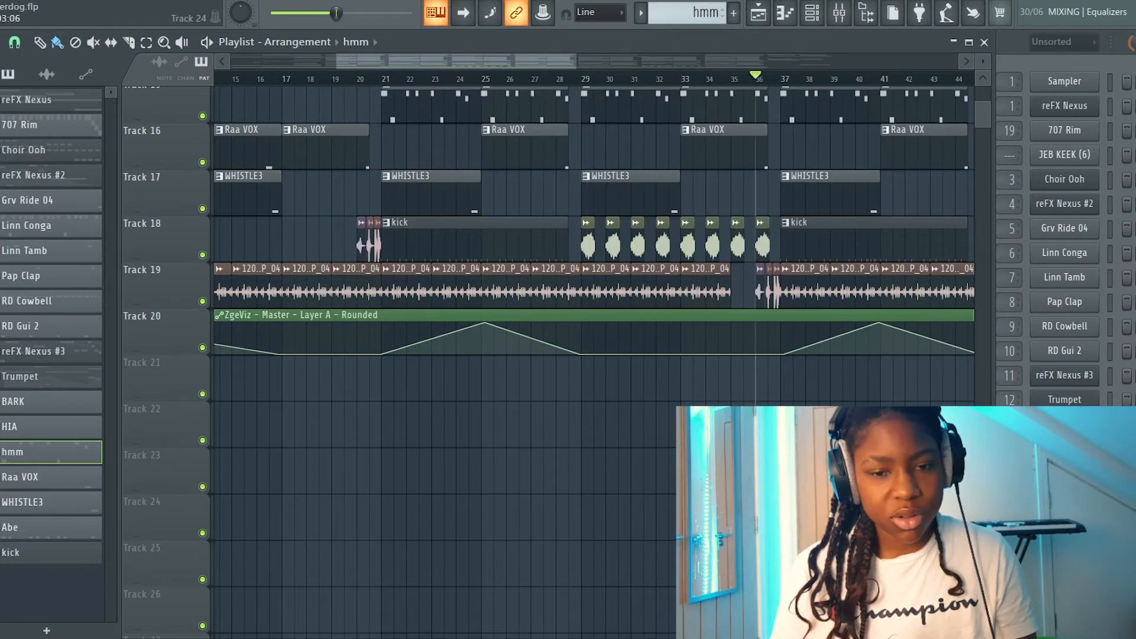
- Play the snare trrr and Omalicha Roll fill at bar 36 and inspect the Omalicha Roll #2 clip's sampler settings
scroll(782, 515, up, 9)
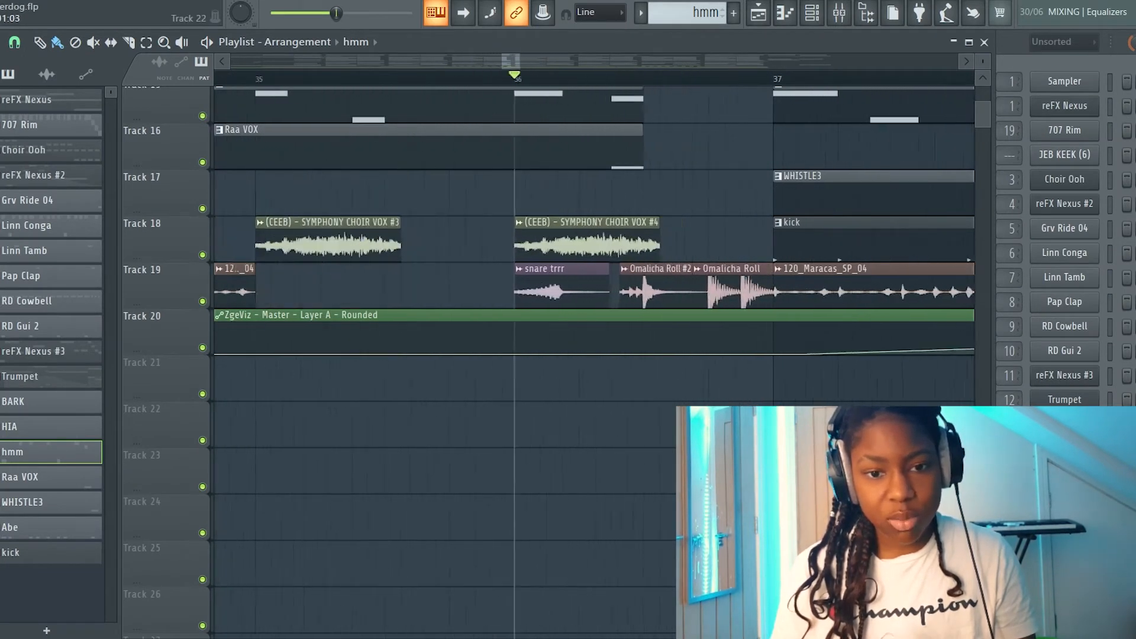
scroll(783, 515, up, 2)
key(space)
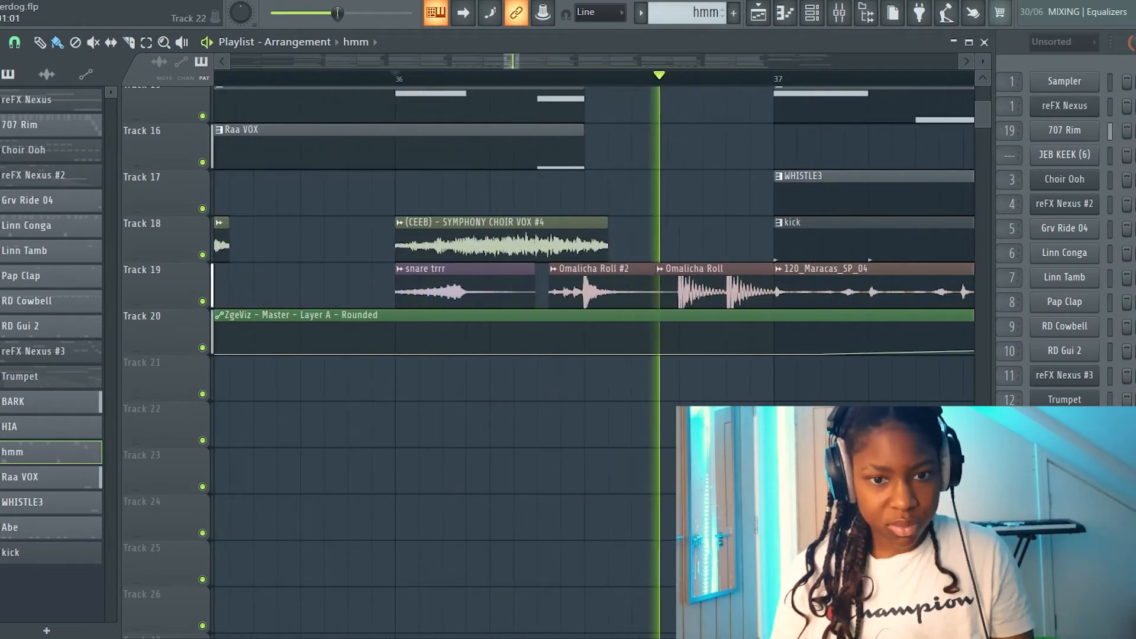
key(space)
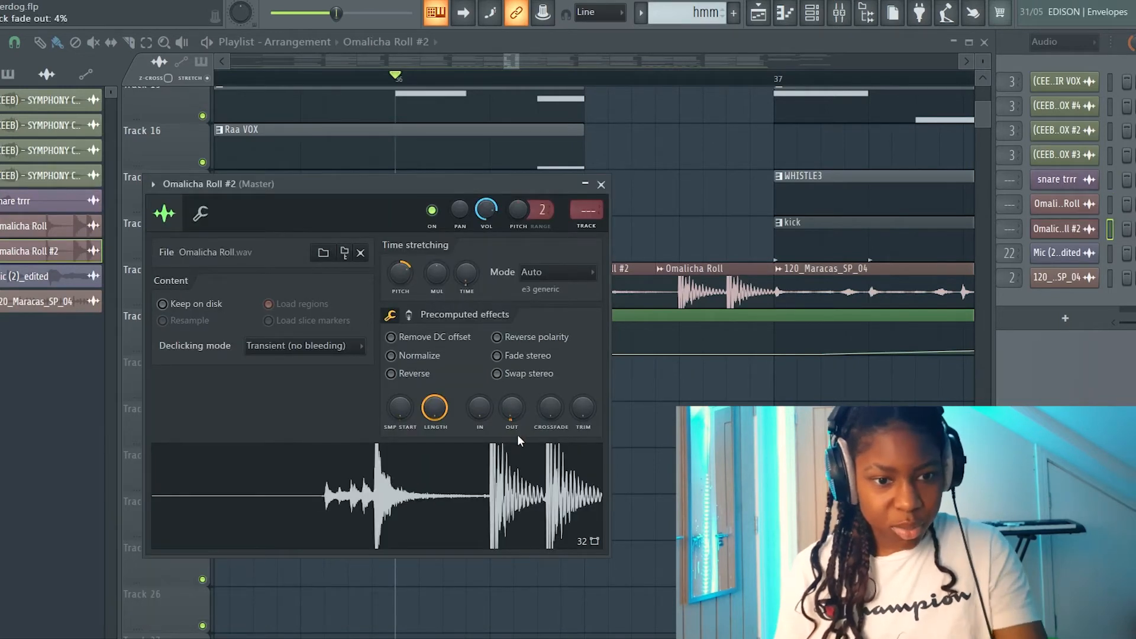
click(409, 315)
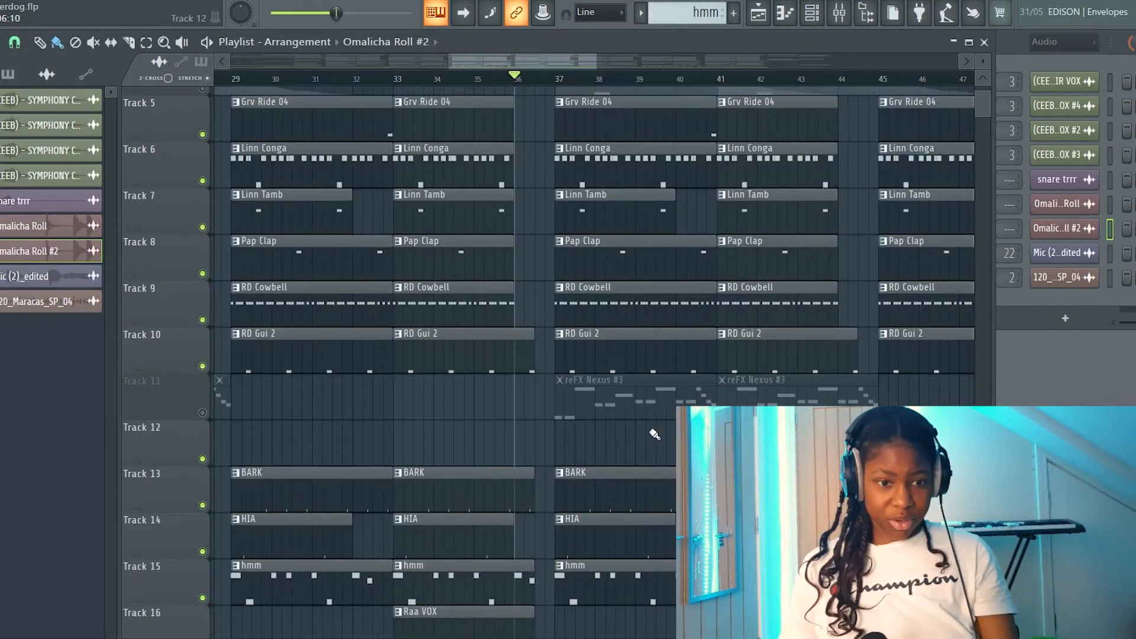
- Look over the percussion tracks and play the section with the SYMPHONY CHOIR VOX clips from bar 32
scroll(654, 385, up, 2)
scroll(655, 411, up, 2)
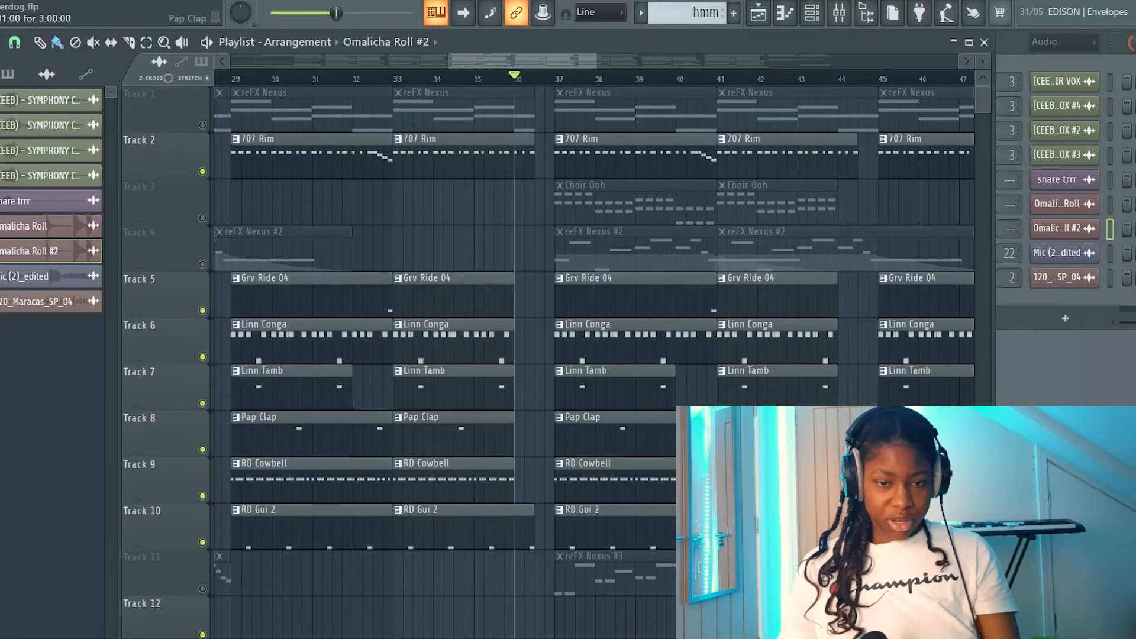
scroll(592, 355, down, 5)
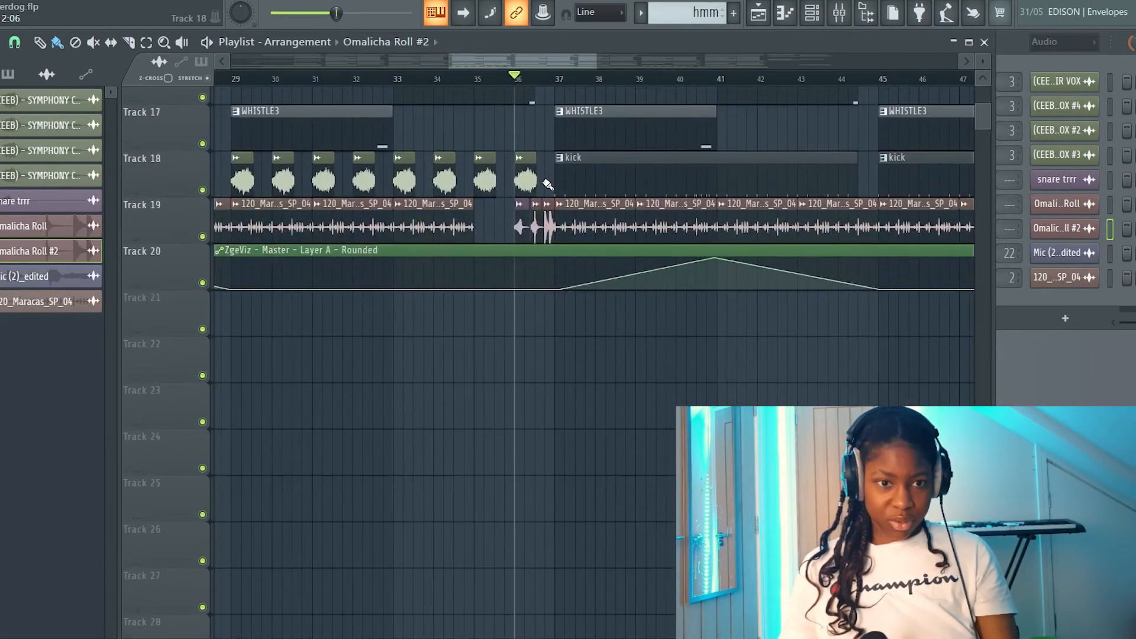
scroll(416, 189, down, 3)
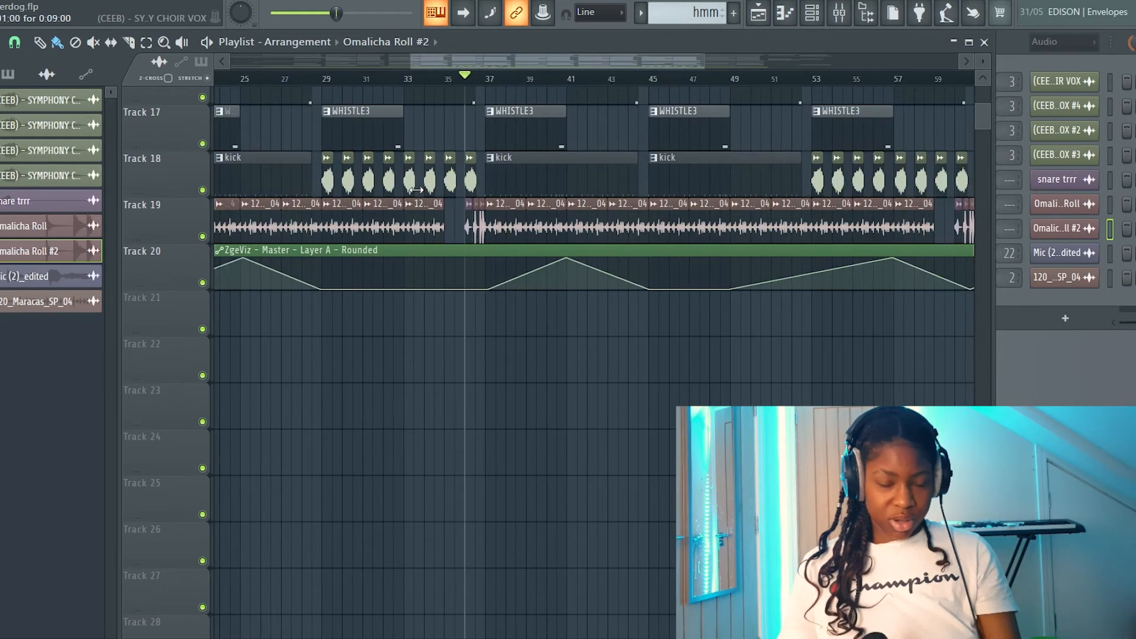
scroll(416, 189, up, 3)
scroll(379, 237, up, 2)
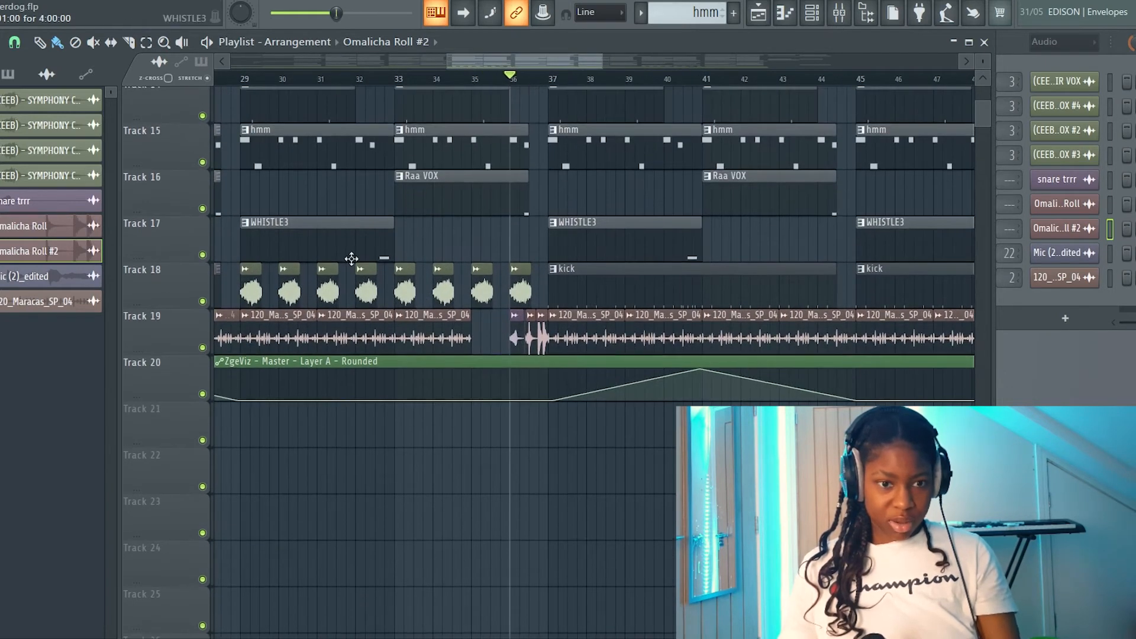
scroll(363, 276, up, 5)
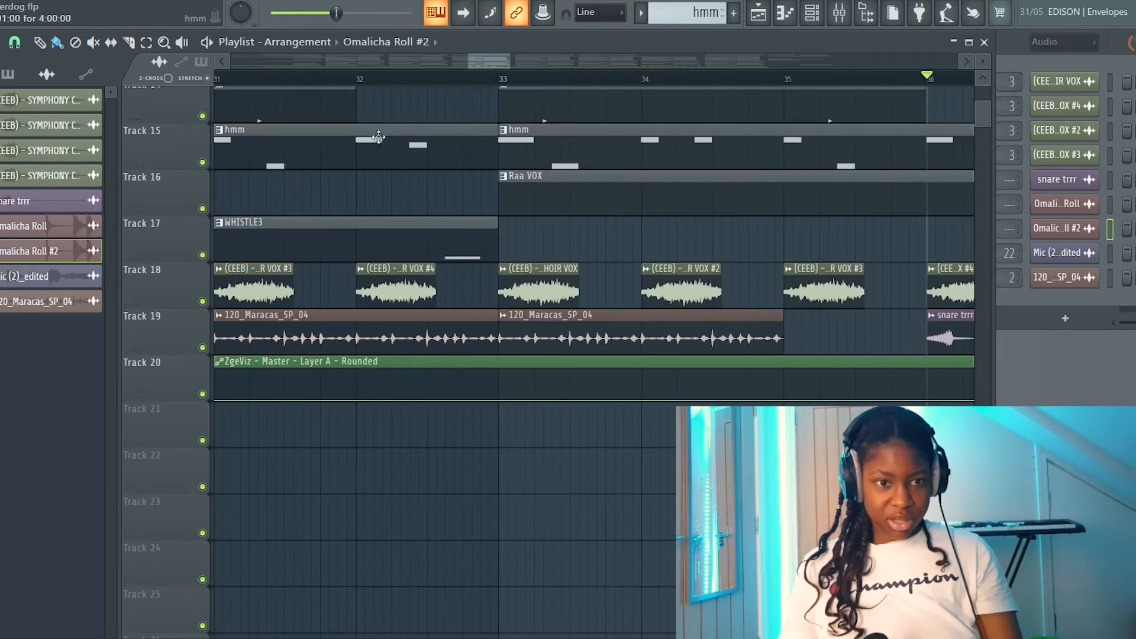
click(357, 78)
key(space)
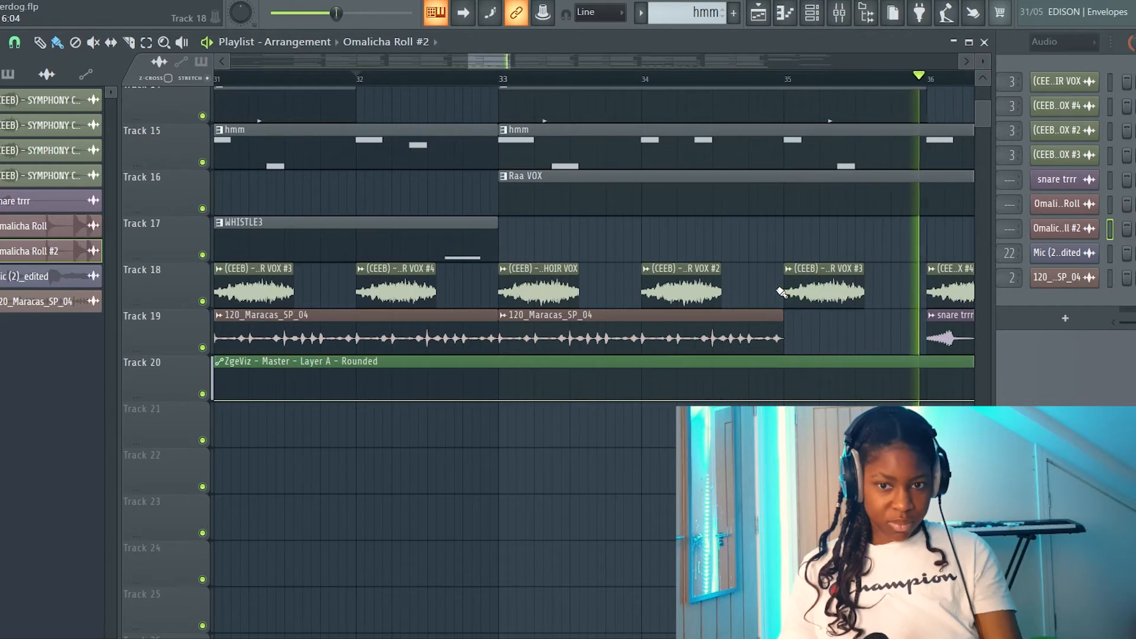
key(space)
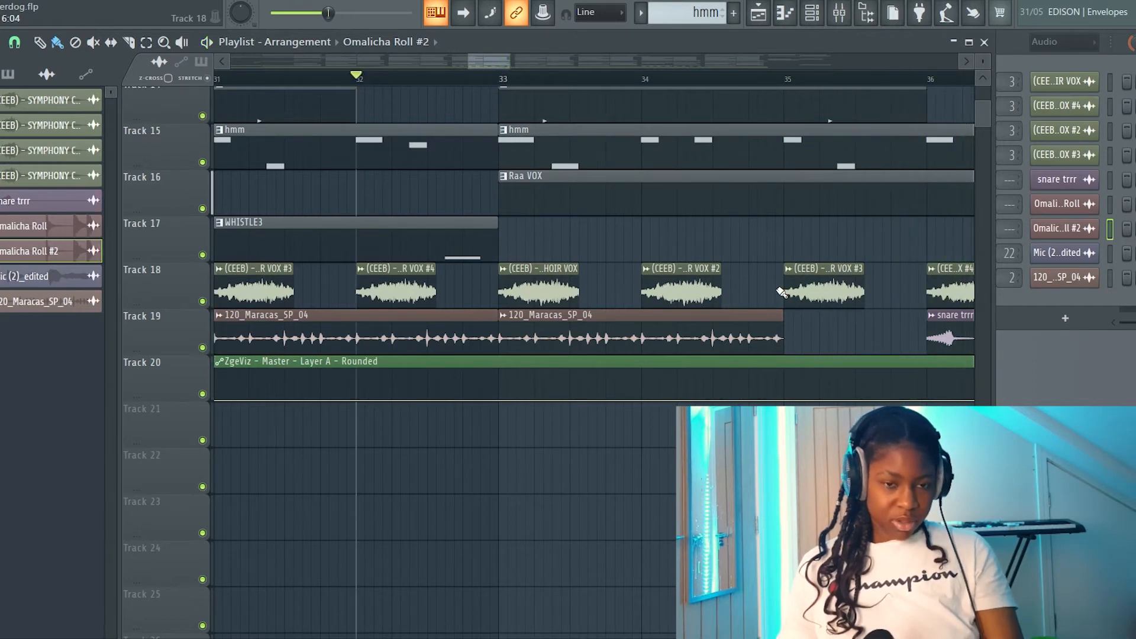
- Show the Make unique option for the SYMPHONY CHOIR VOX #4 clip and inspect the pitch settings of clips #4 and #2
right_click(360, 272)
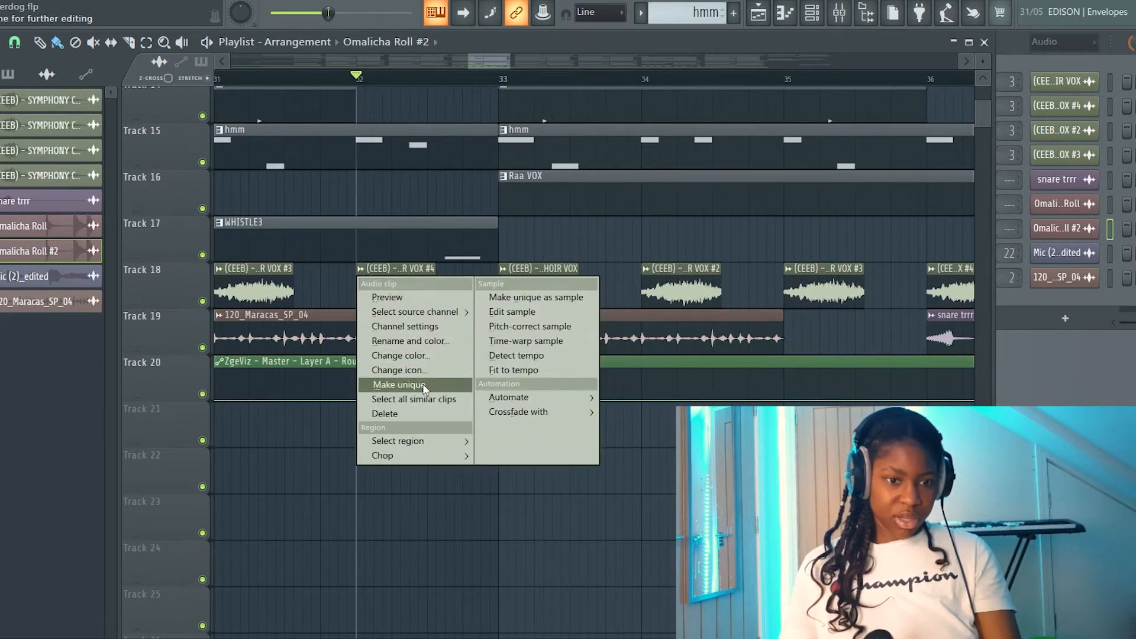
click(437, 489)
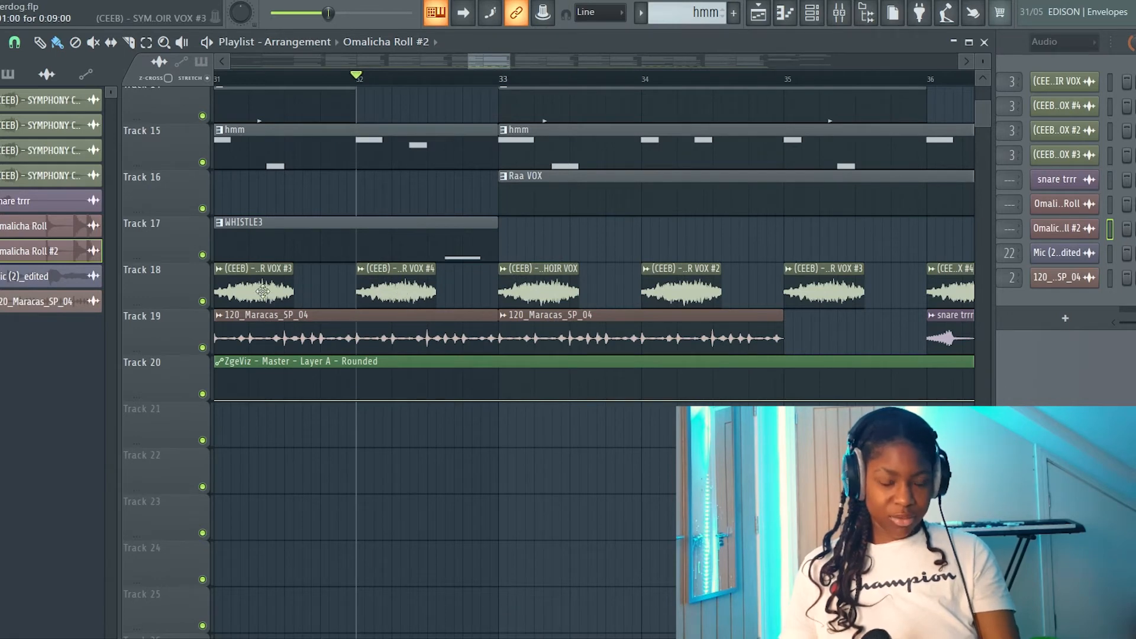
scroll(290, 301, left, 2)
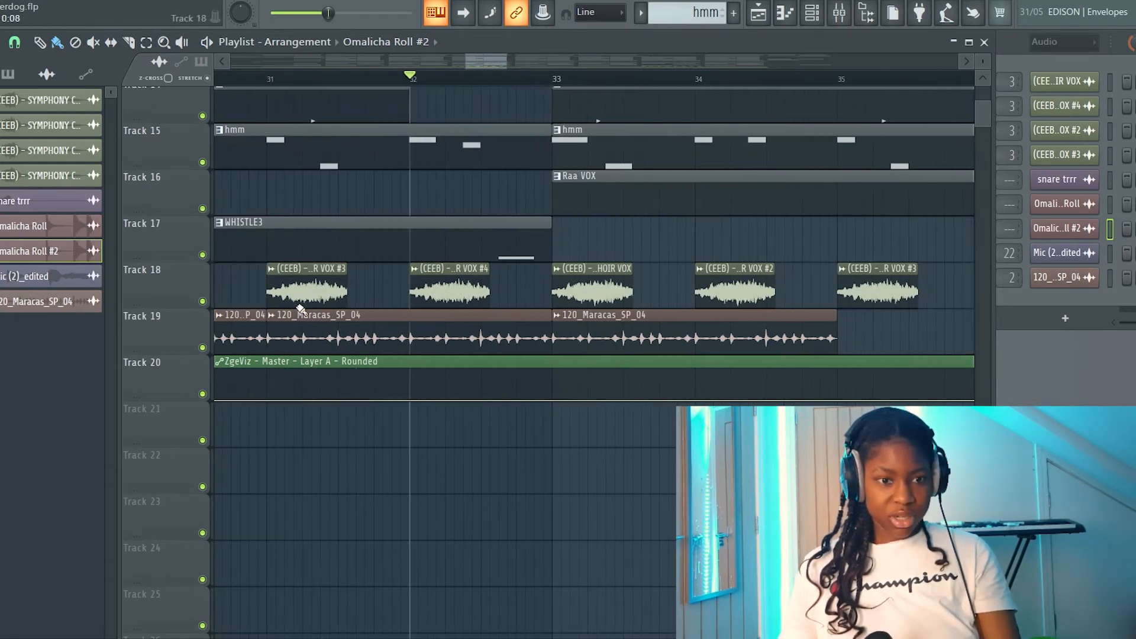
double_click(432, 292)
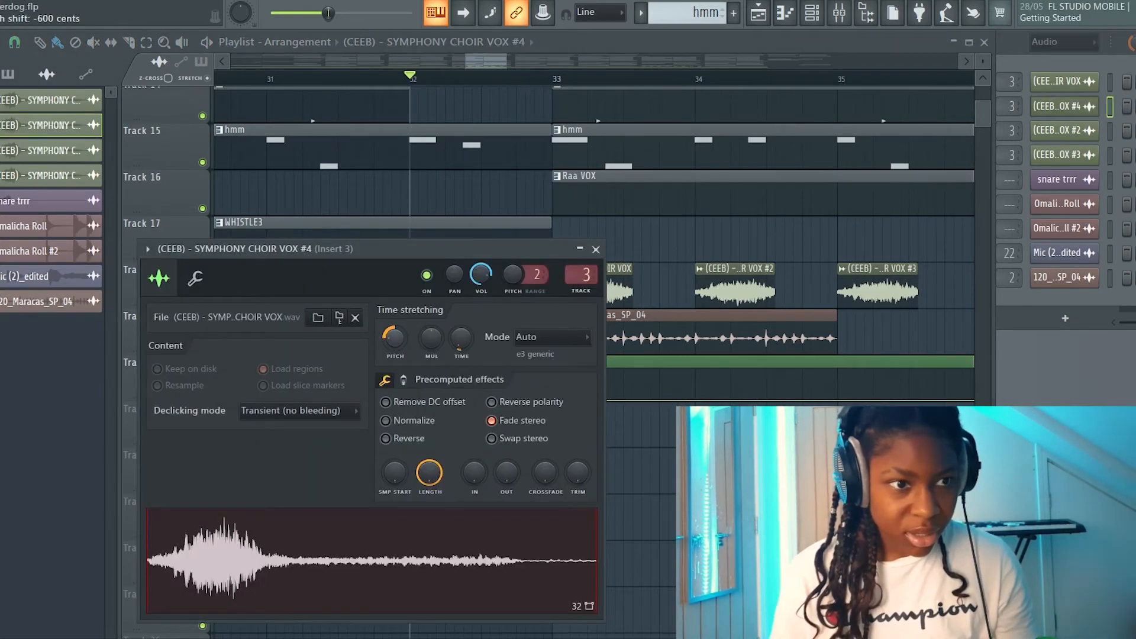
click(596, 250)
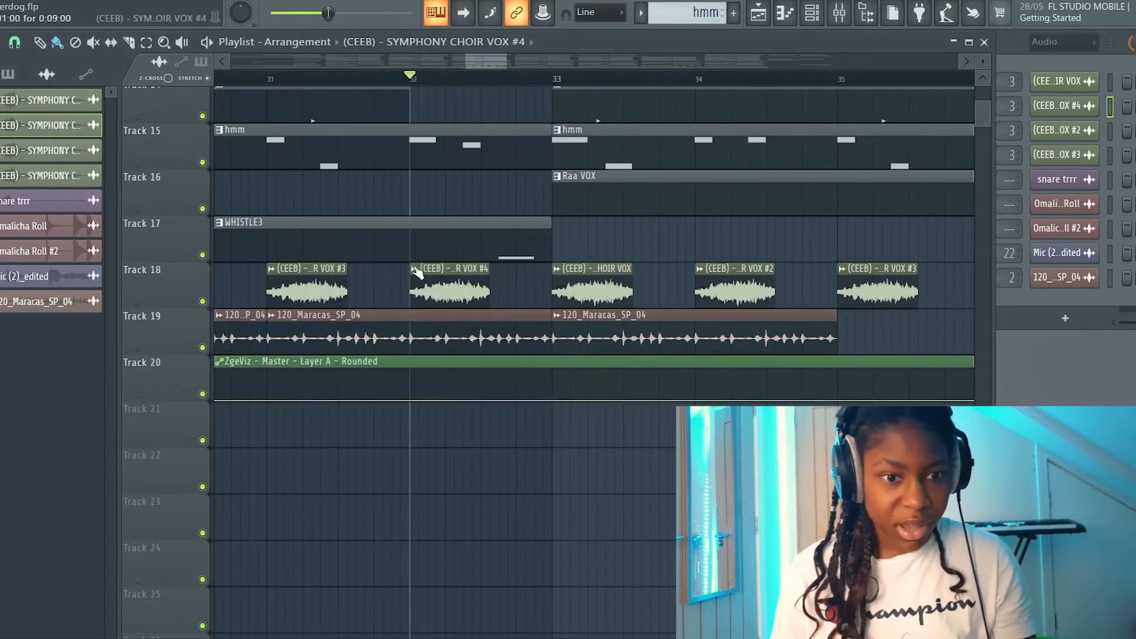
double_click(283, 302)
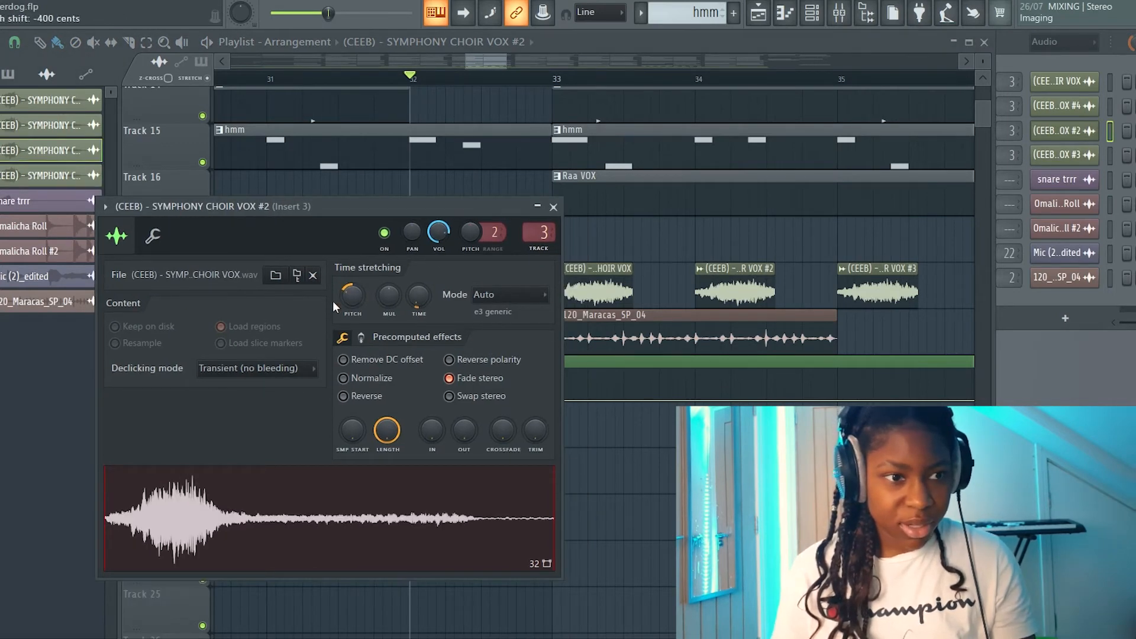
click(554, 206)
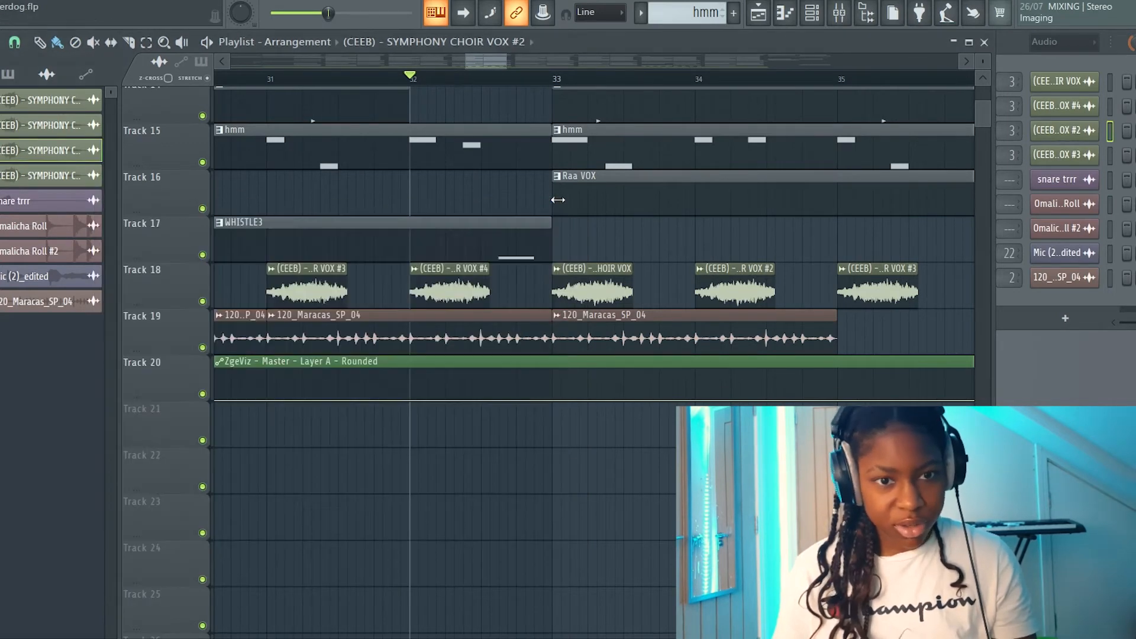
- Play the choir vox clips with the percussion from bar 33
click(558, 81)
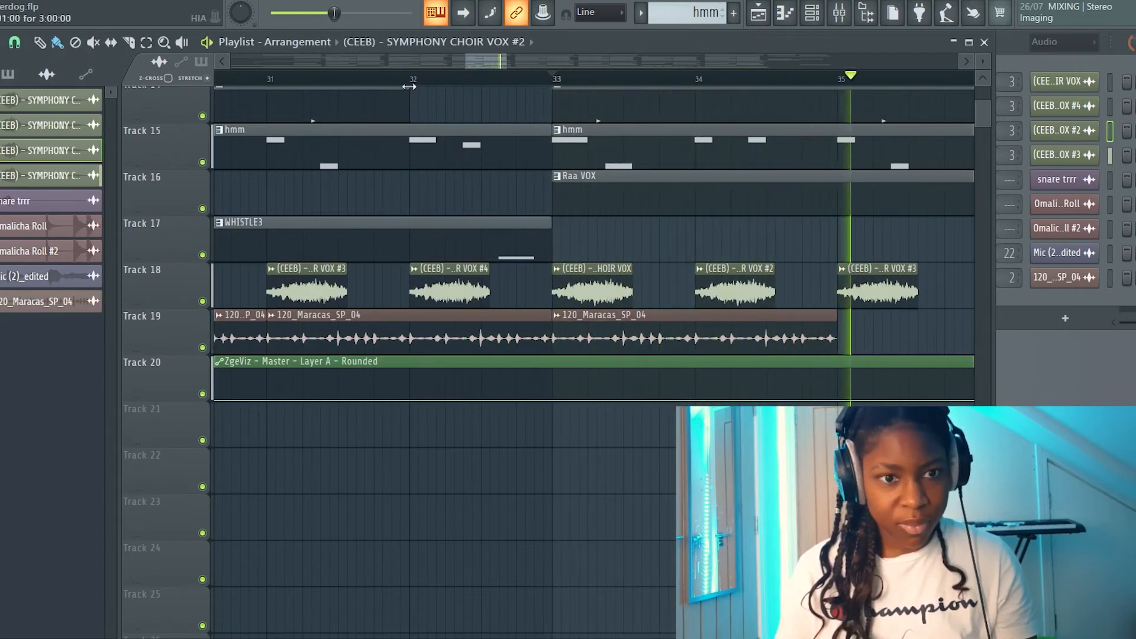
key(space)
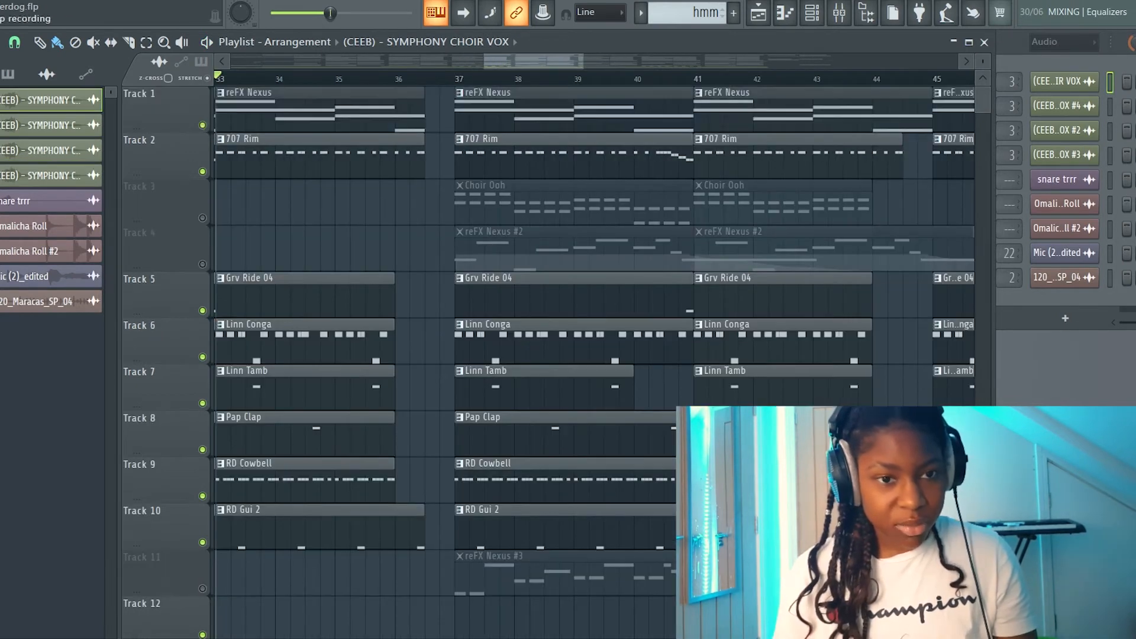
- Open the reFX Nexus pattern at bar 37 in the piano roll, play its notes, and return to the Playlist
click(463, 79)
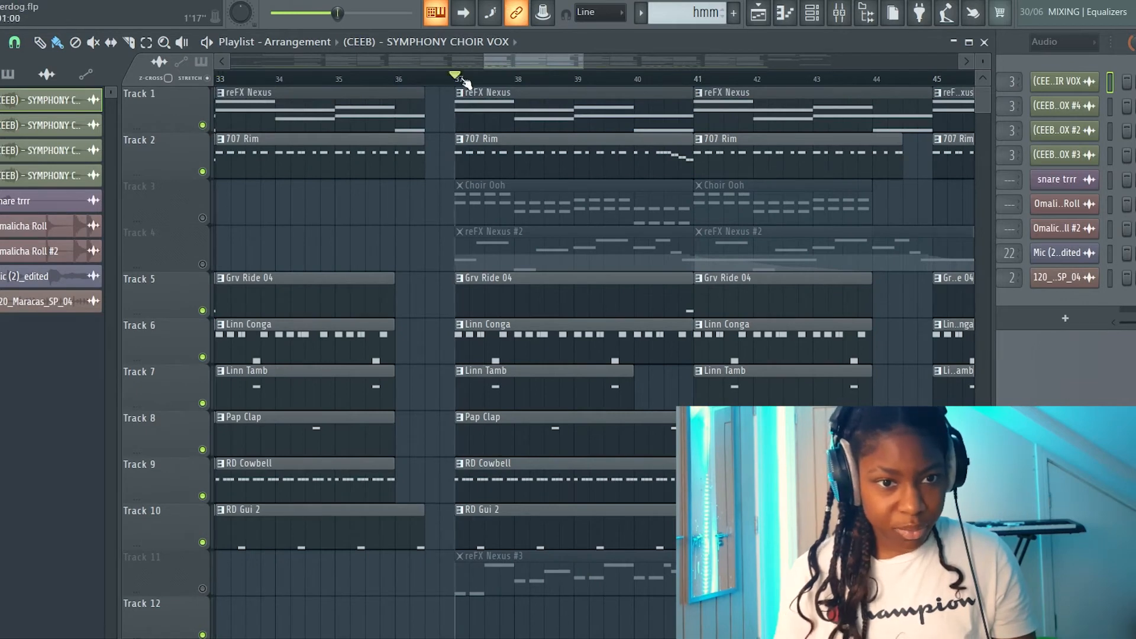
double_click(480, 114)
ctrl+scroll(312, 352, up, 3)
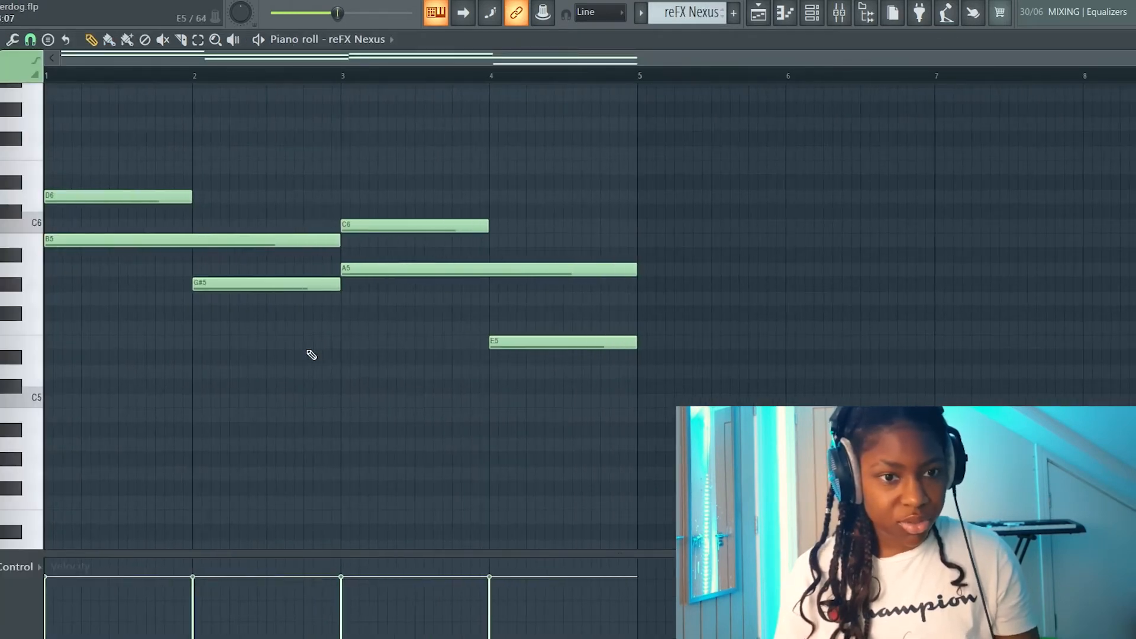
key(space)
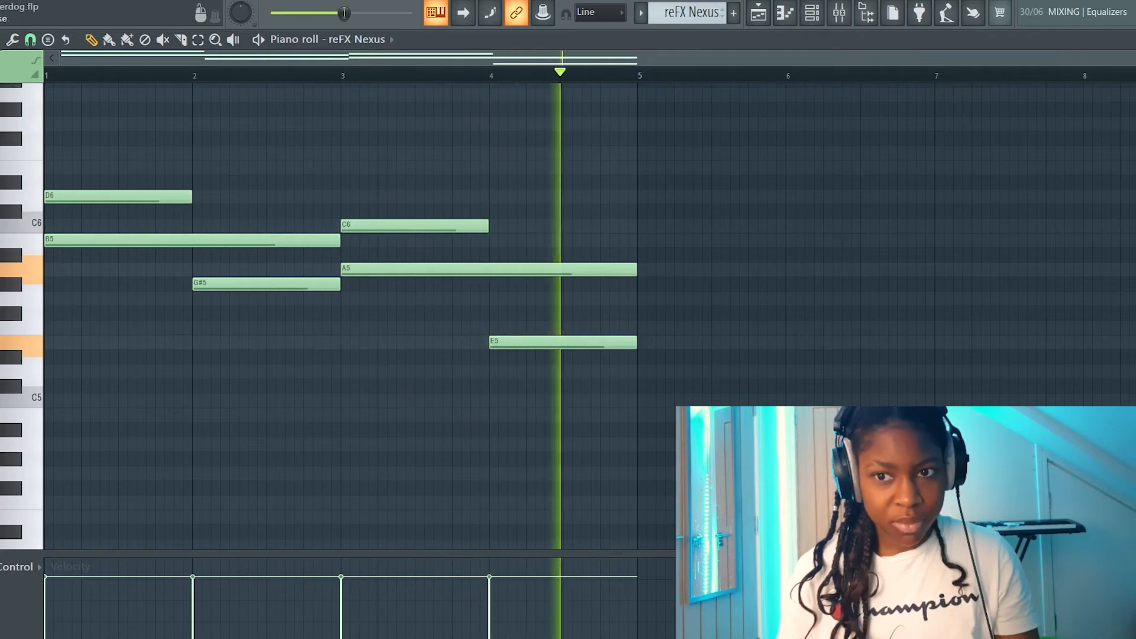
key(space)
key(Escape)
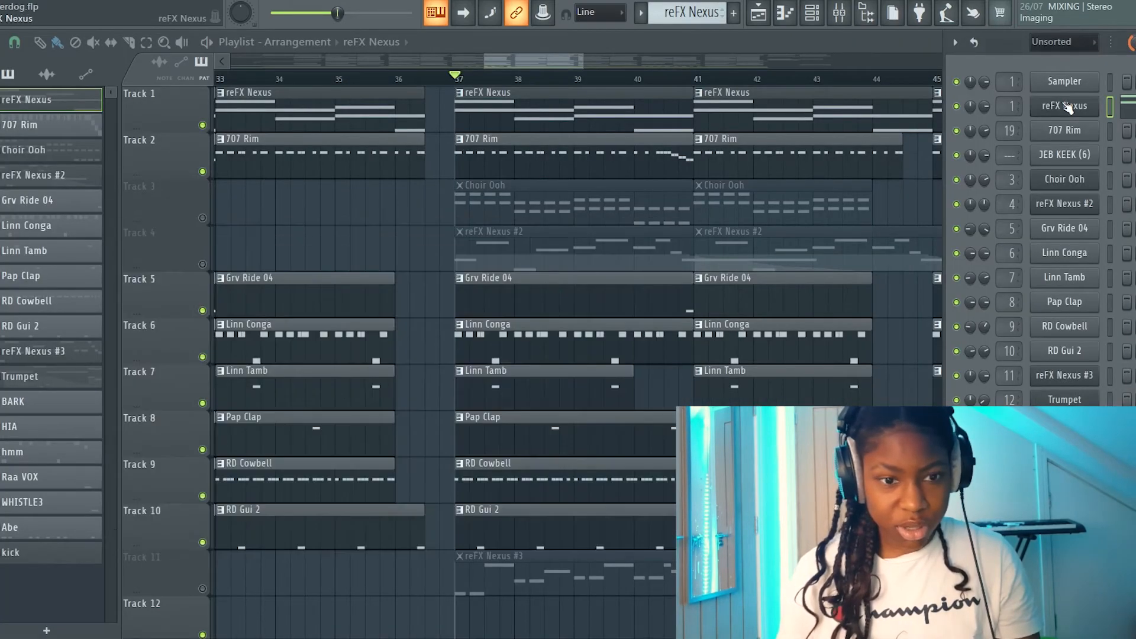
- View the voice preset in the reFX Nexus plugin and open the Fruity parametric EQ 2 on mixer insert 1
click(1065, 106)
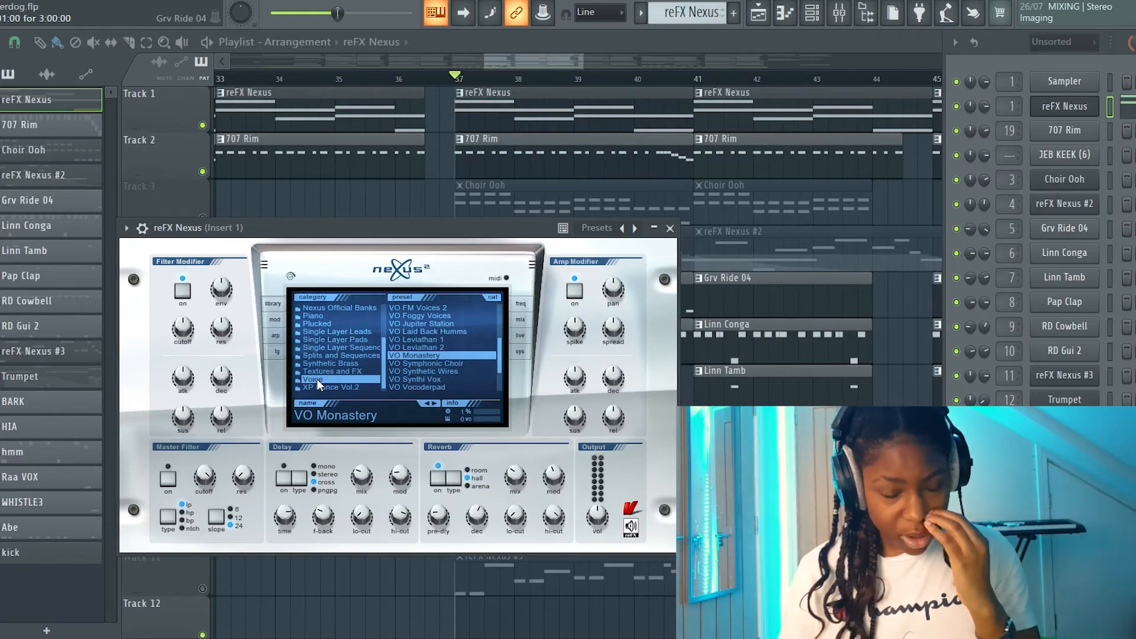
click(670, 228)
key(F9)
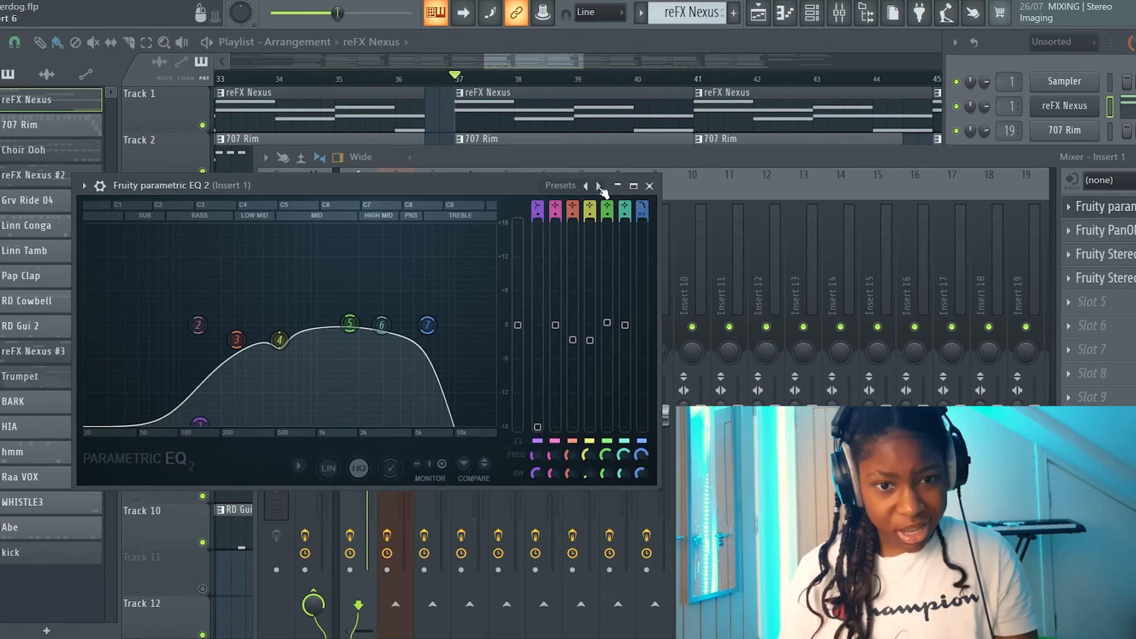
- Inspect the Fruity PanOMatic, Fruity Stereo Enhancer and Fruity Stereo Shaper effects on mixer insert 1, closing each plugin window
click(649, 186)
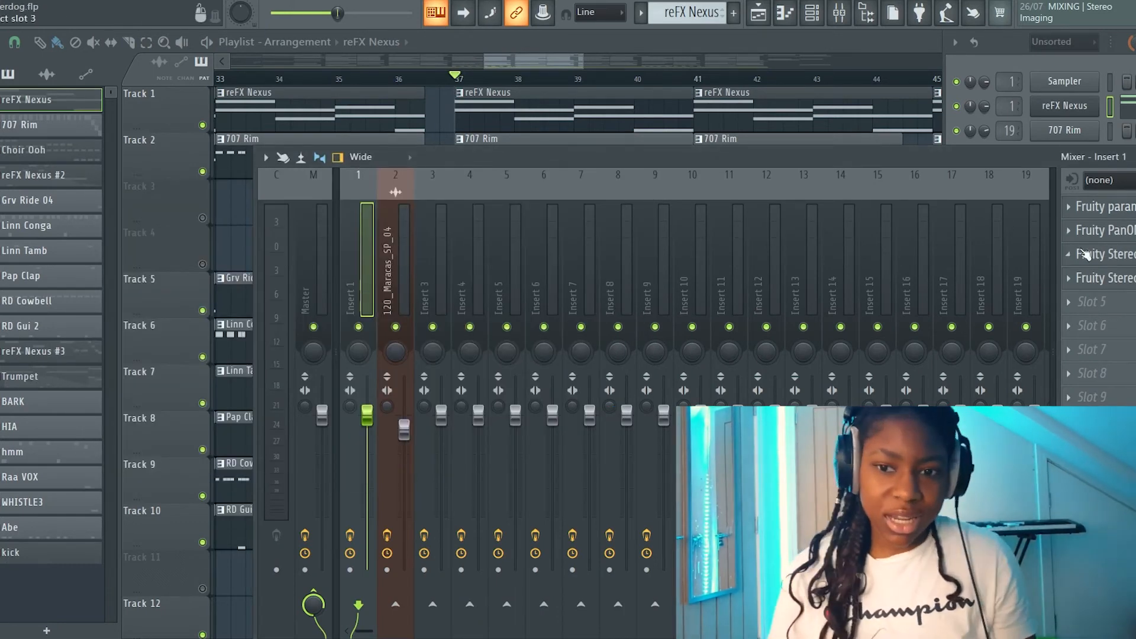
click(1083, 230)
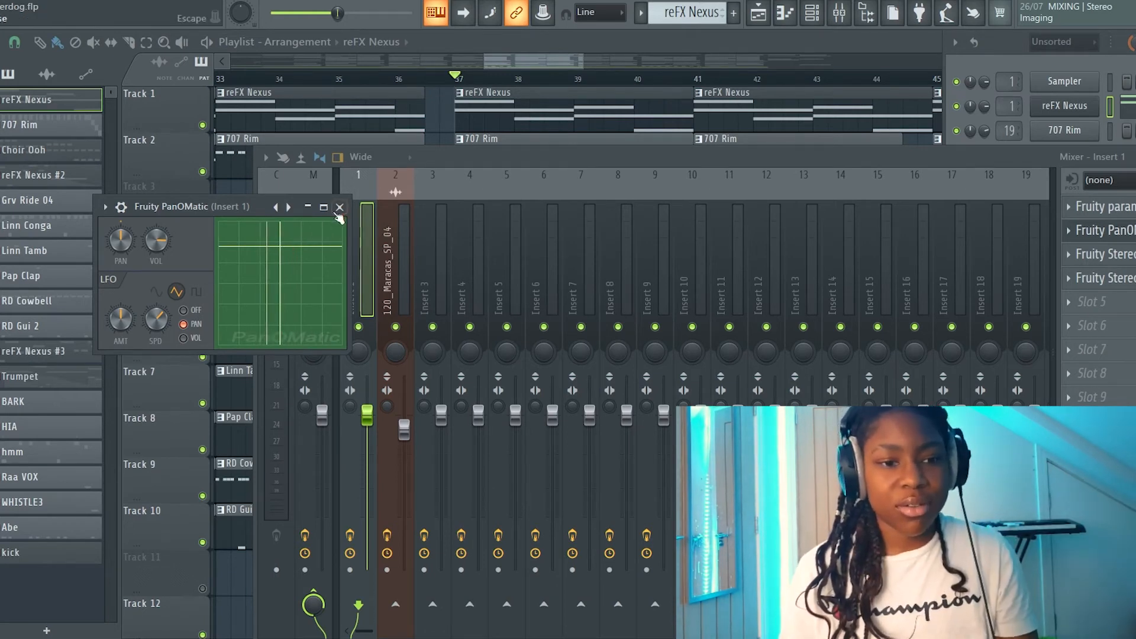
click(339, 208)
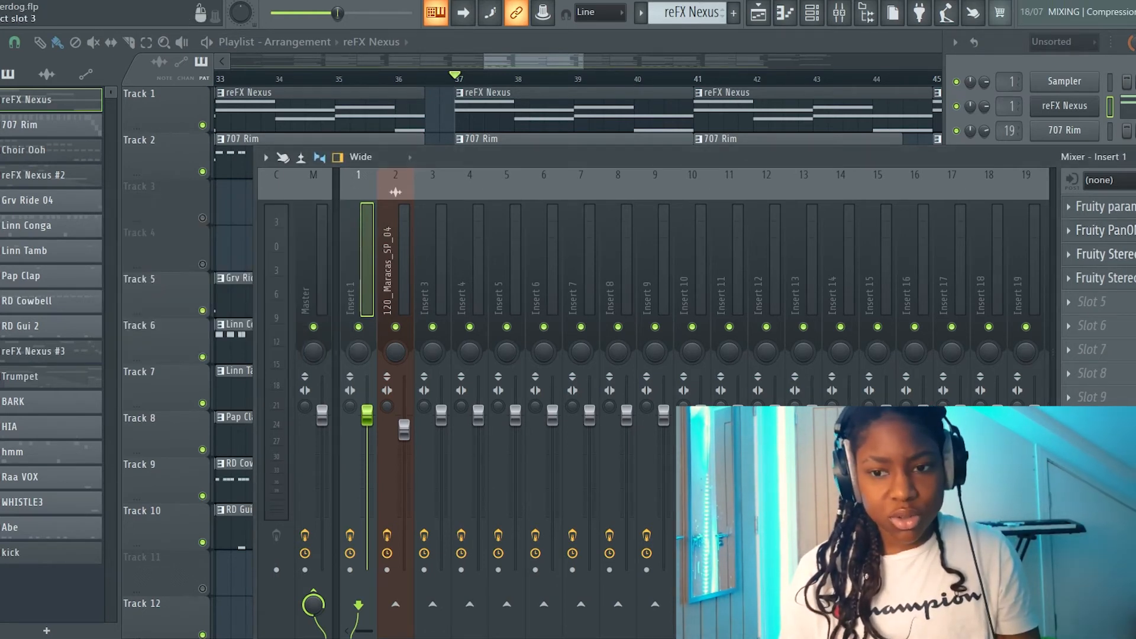
click(1106, 255)
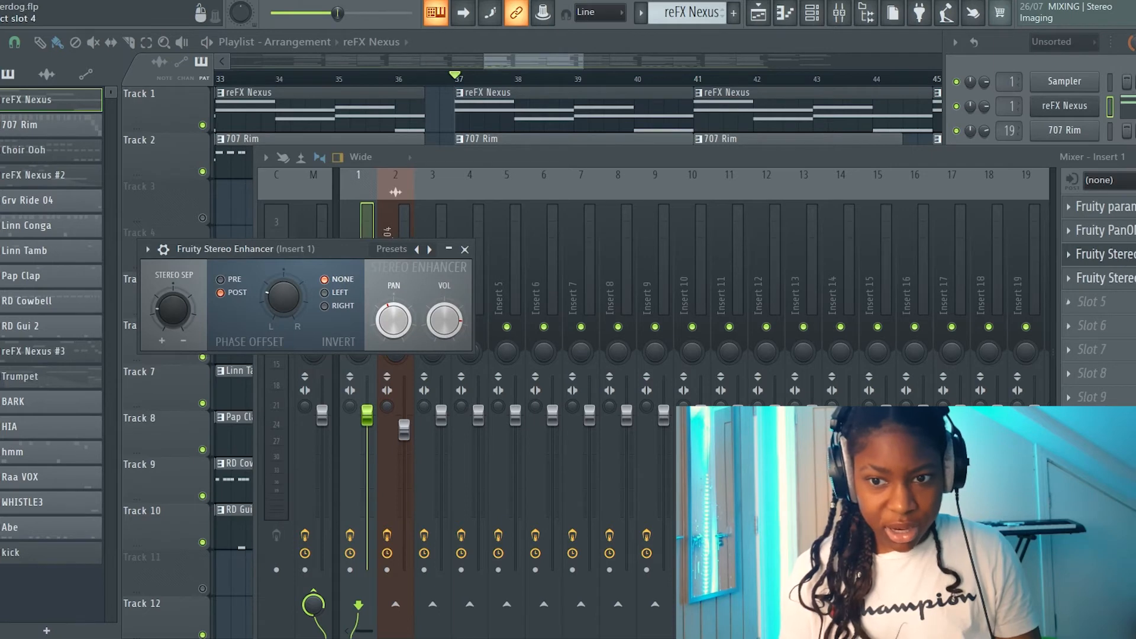
click(1113, 278)
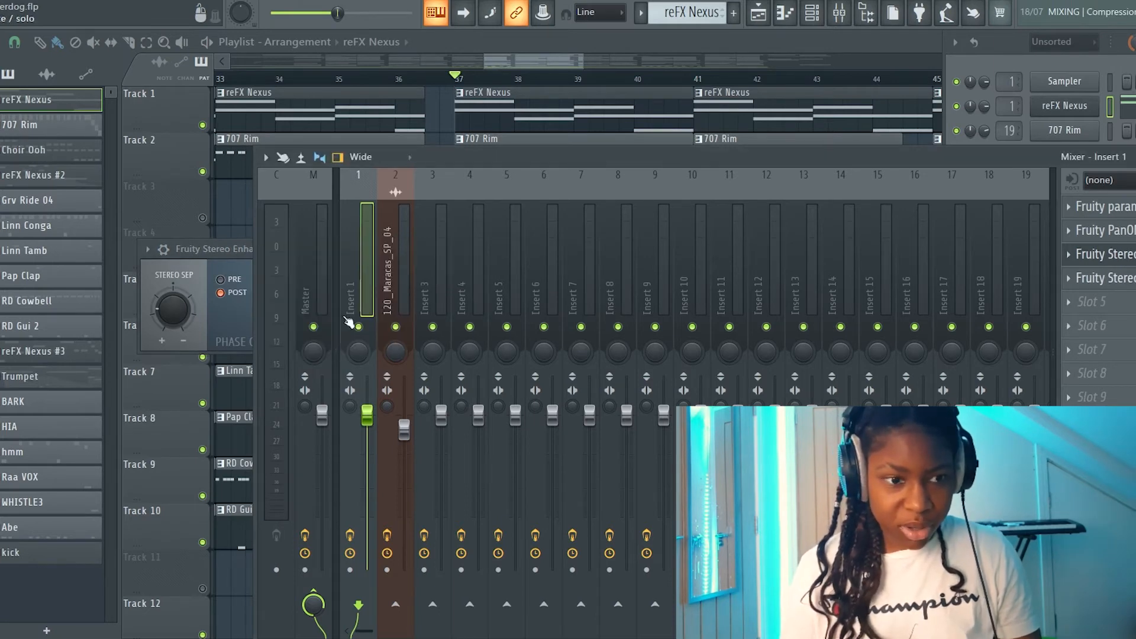
click(212, 250)
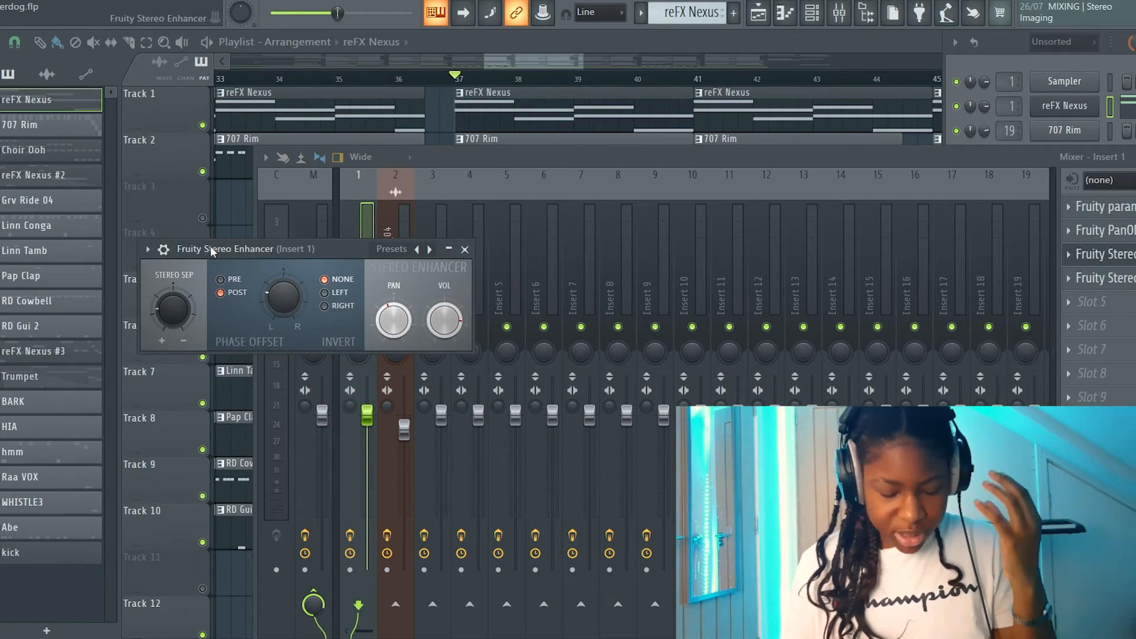
click(465, 250)
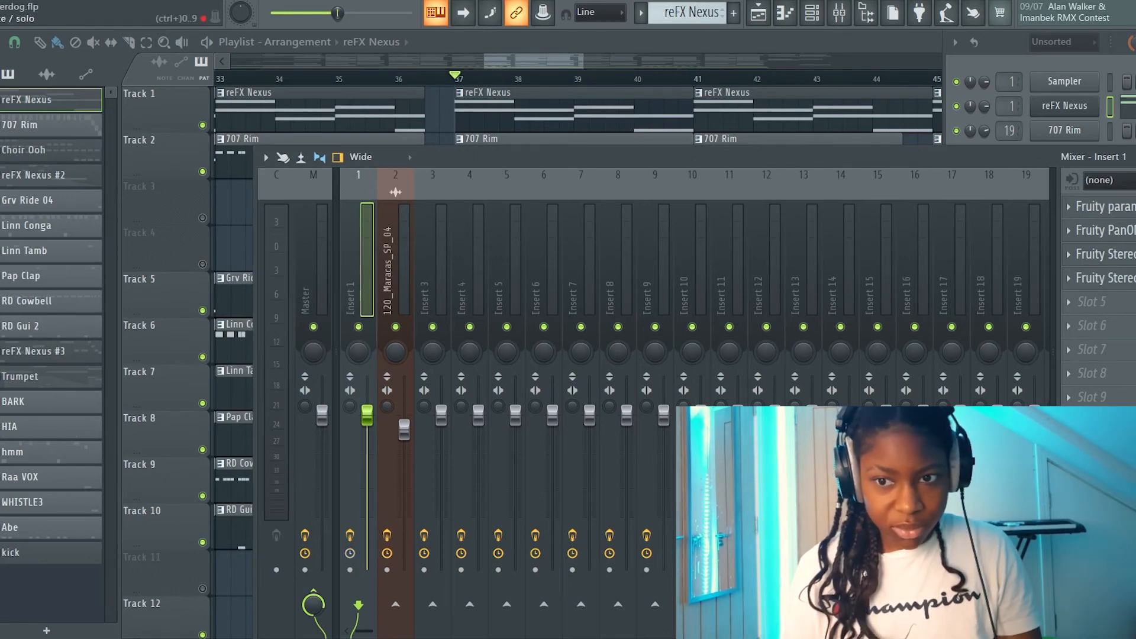
- Play the arrangement from bar 37 twice with the reFX Nexus melody over the percussion
key(space)
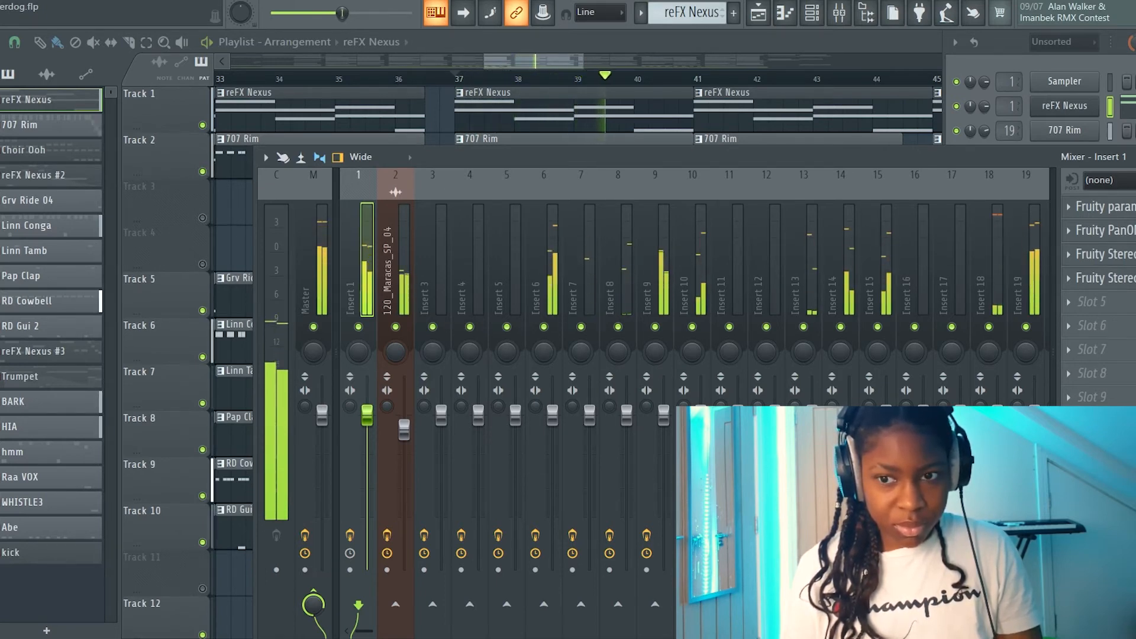
key(space)
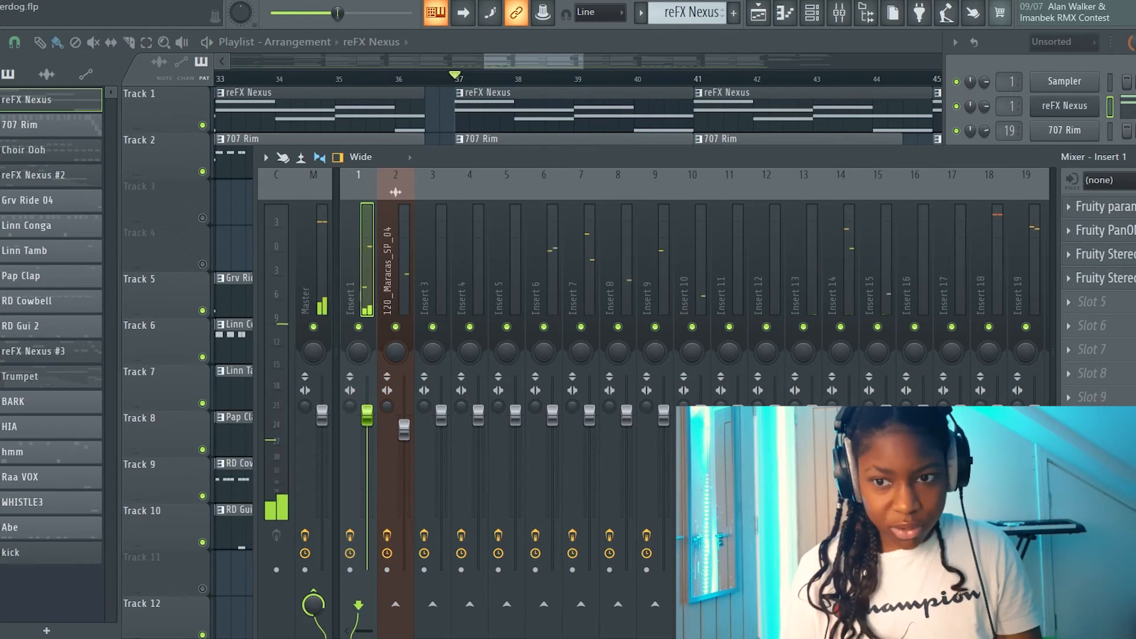
key(space)
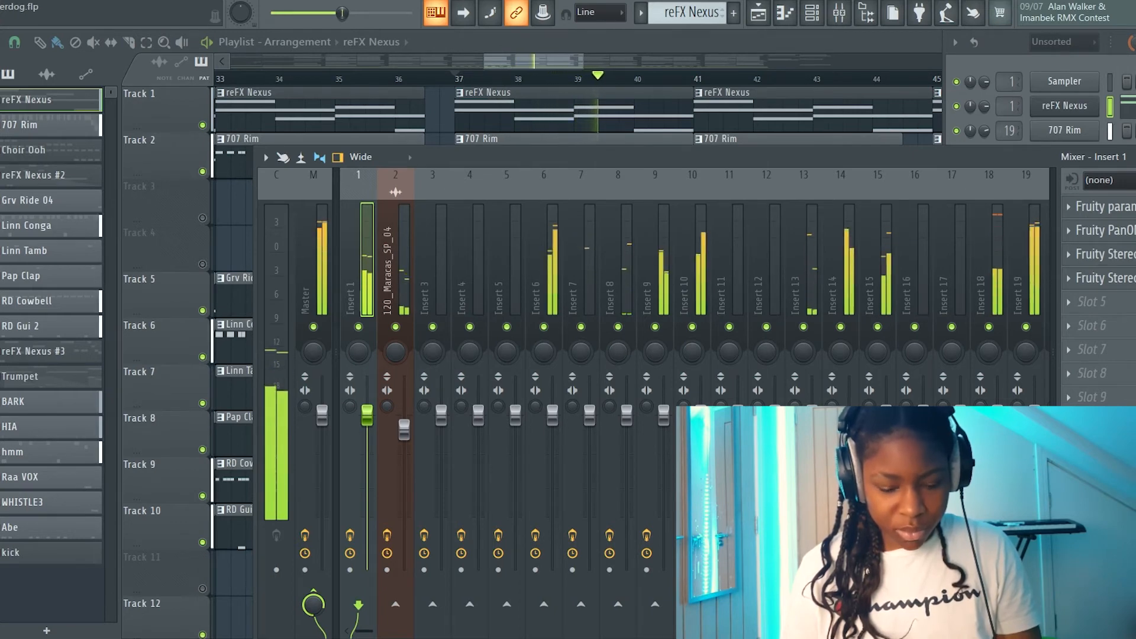
key(space)
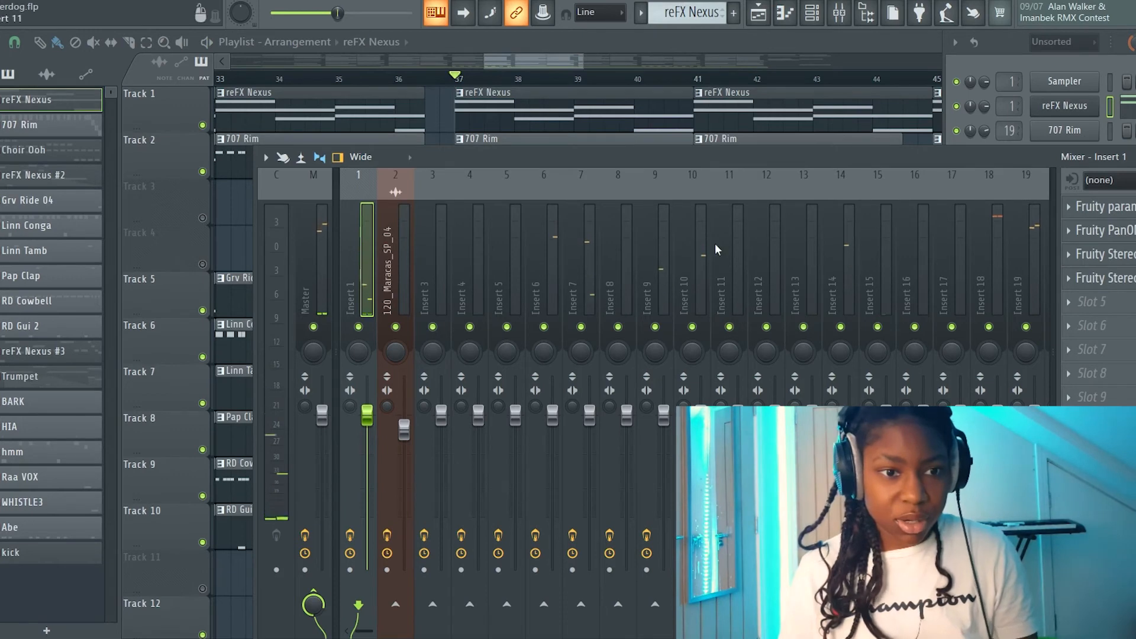
- Return to the Playlist, unmute the Choir Ooh track and view its DirectWave instrument settings
key(F9)
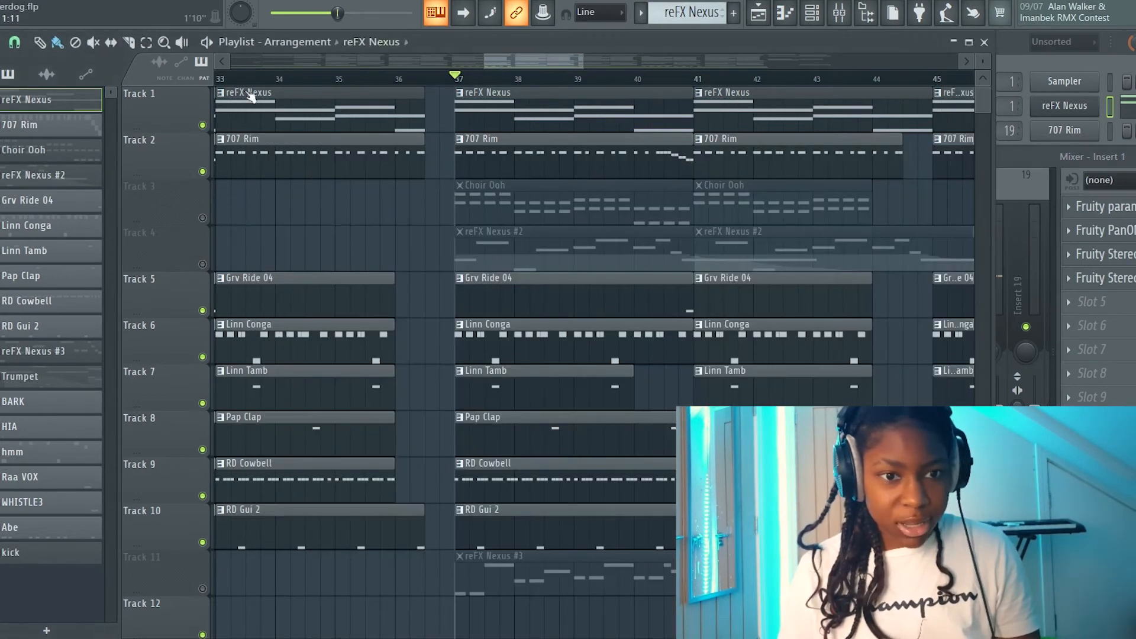
click(203, 219)
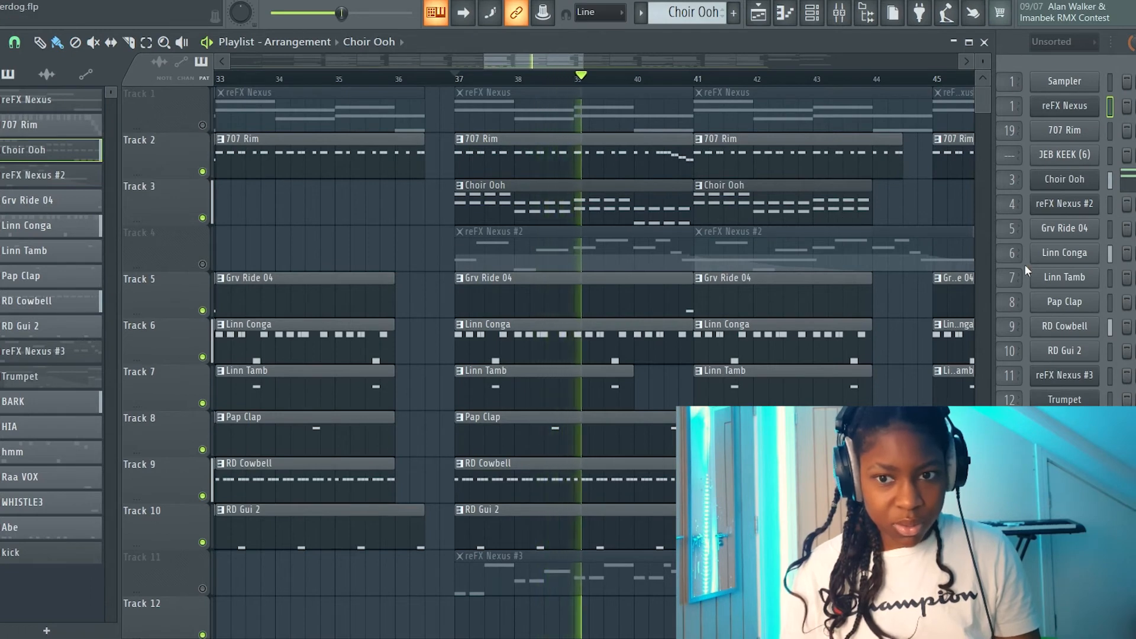
click(1075, 181)
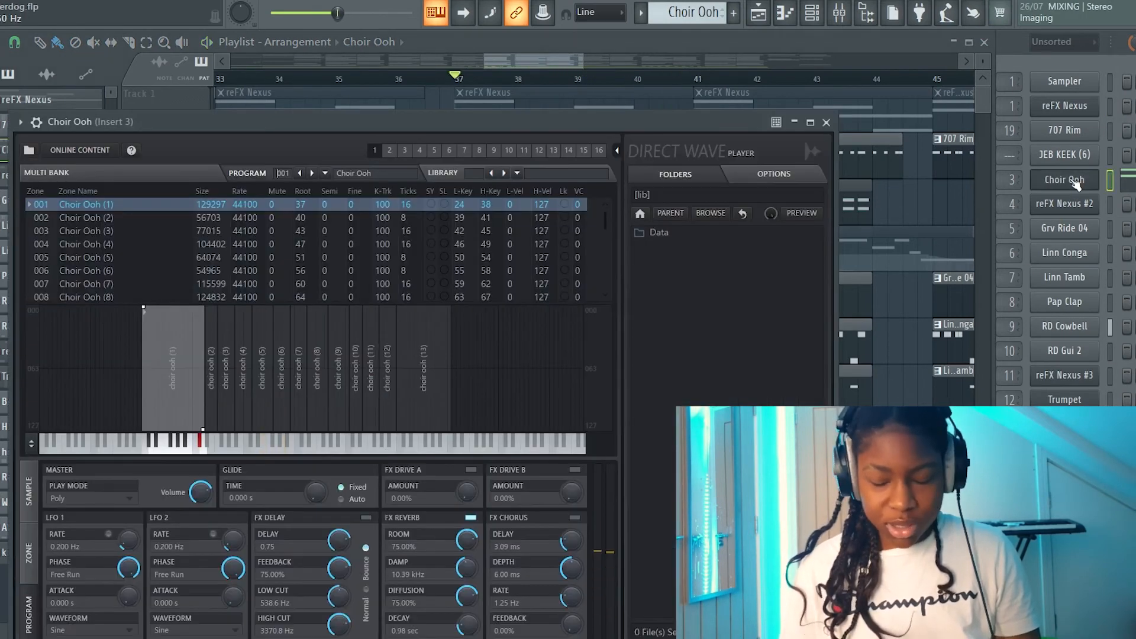
click(826, 123)
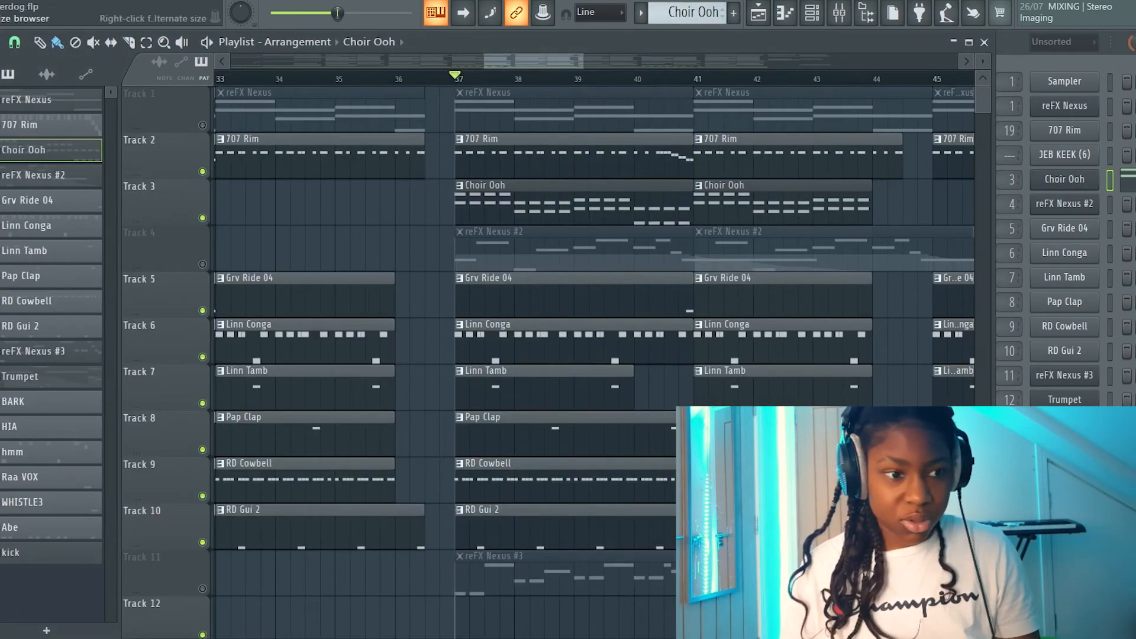
- Compare the effect chains of mixer inserts 3 and 1
key(F9)
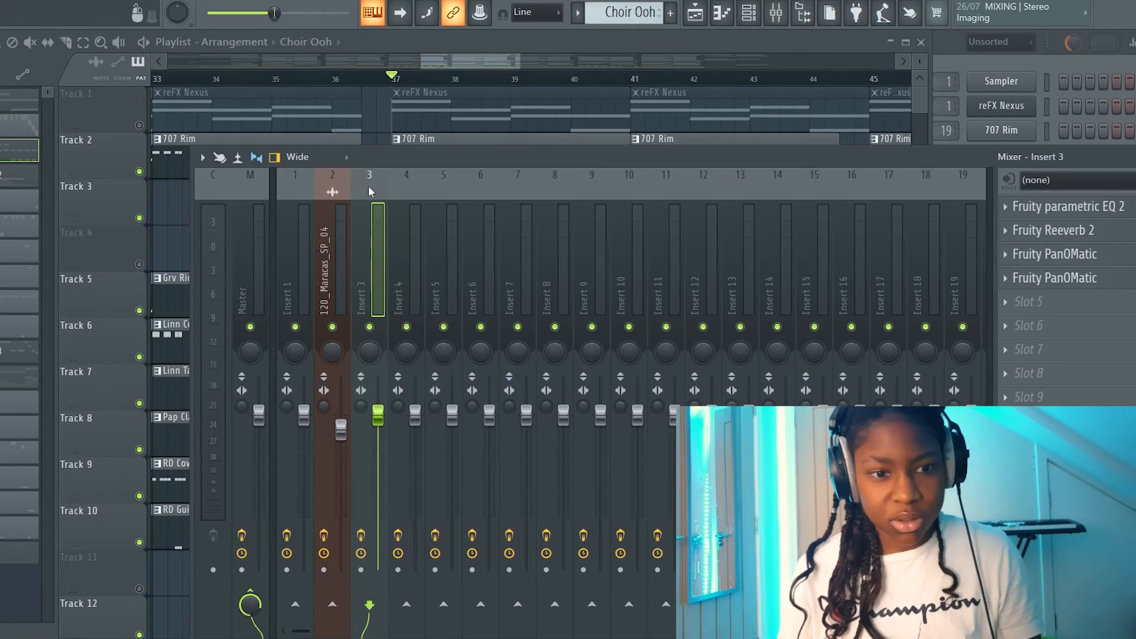
click(289, 191)
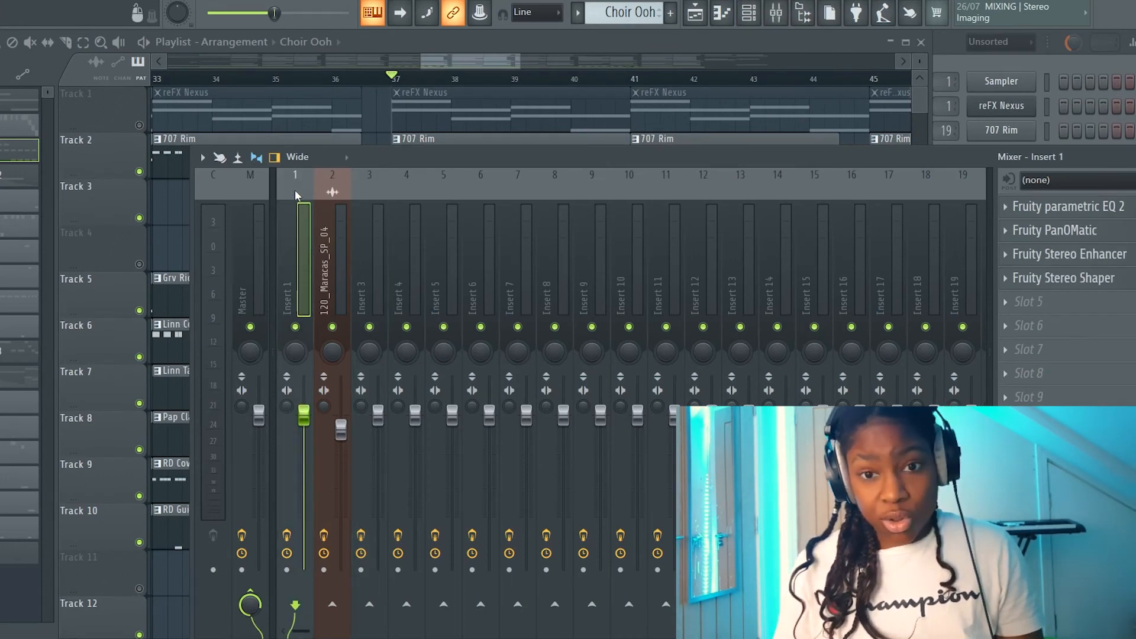
click(366, 183)
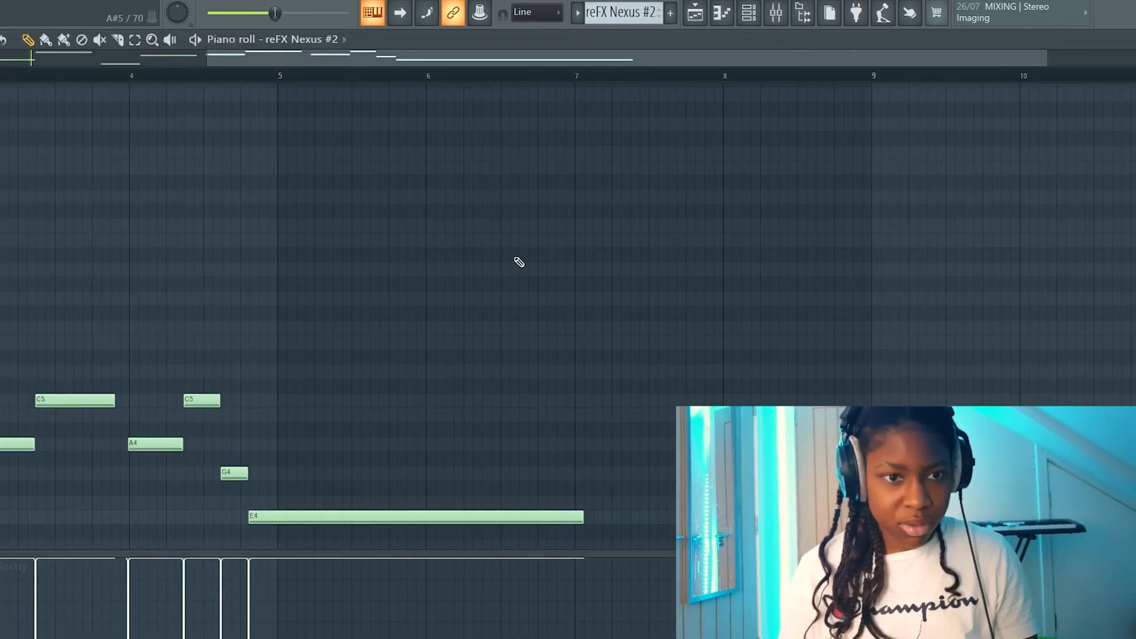
- Play the reFX Nexus #2 pattern in the piano roll and view the preset in its Nexus plugin
key(space)
scroll(519, 262, down, 5)
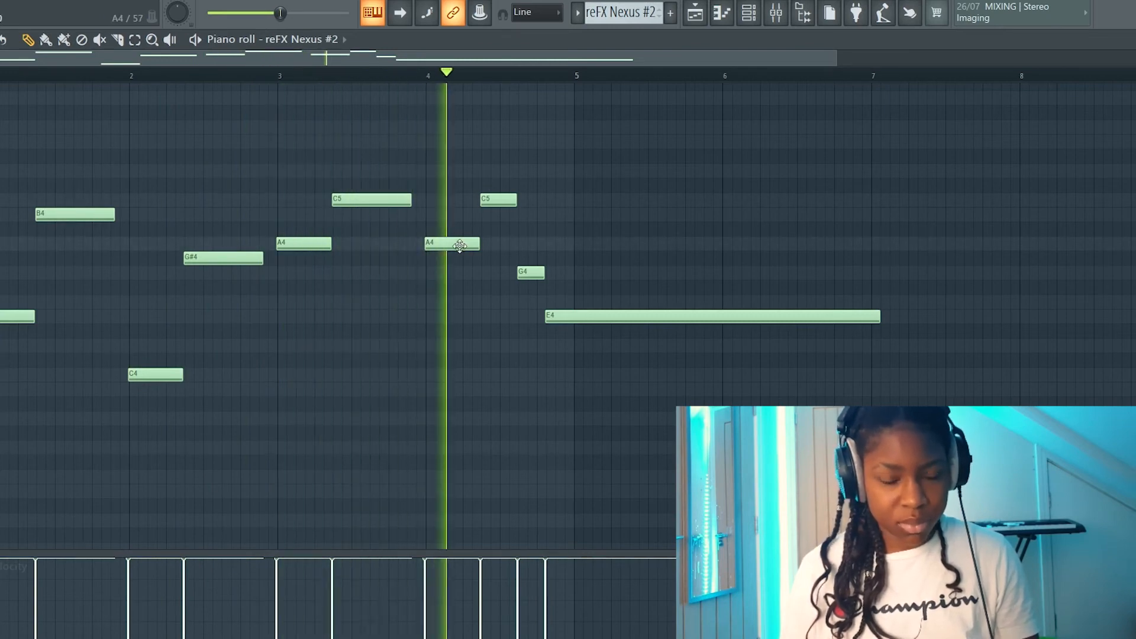
key(space)
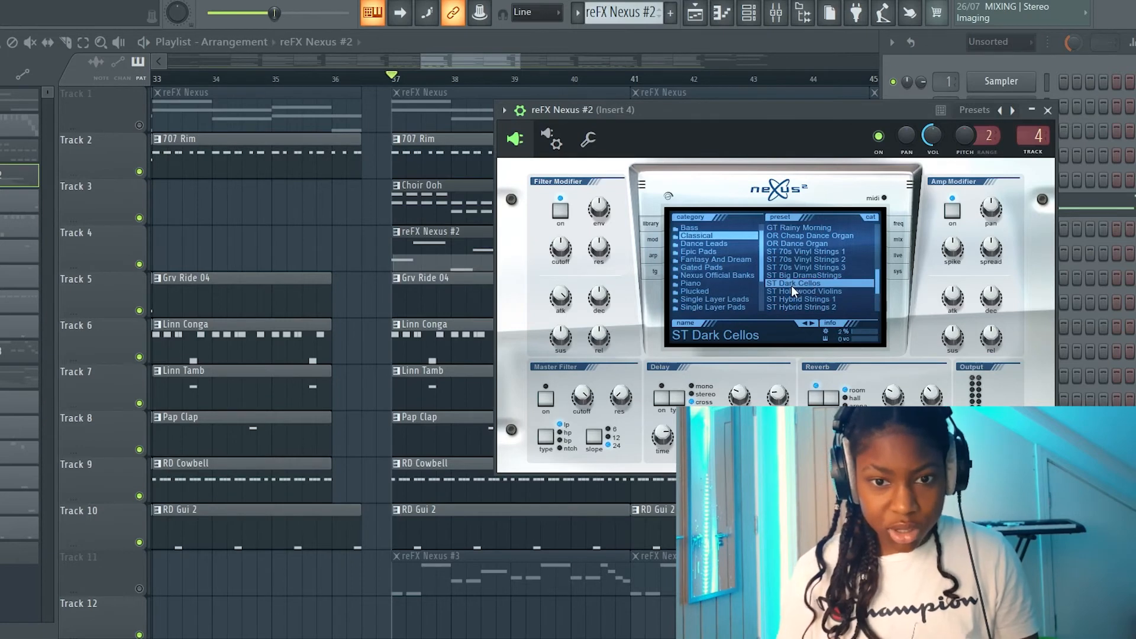
click(1048, 110)
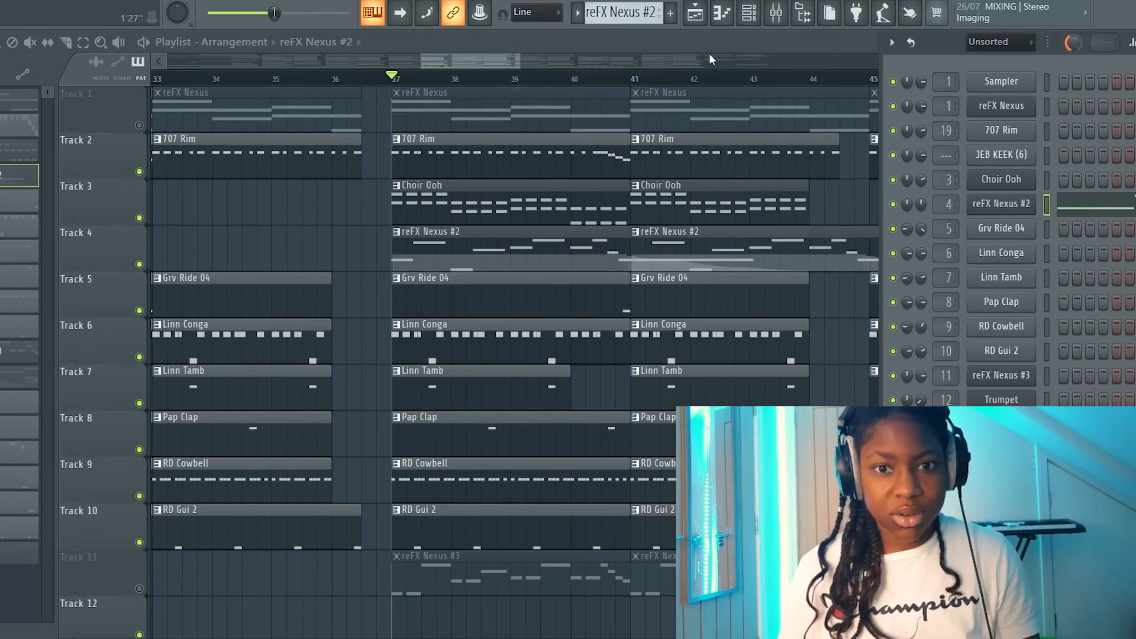
- Inspect the Fruity parametric EQ 2 curve and the Fruity Blood Overdrive settings on mixer insert 4
click(776, 13)
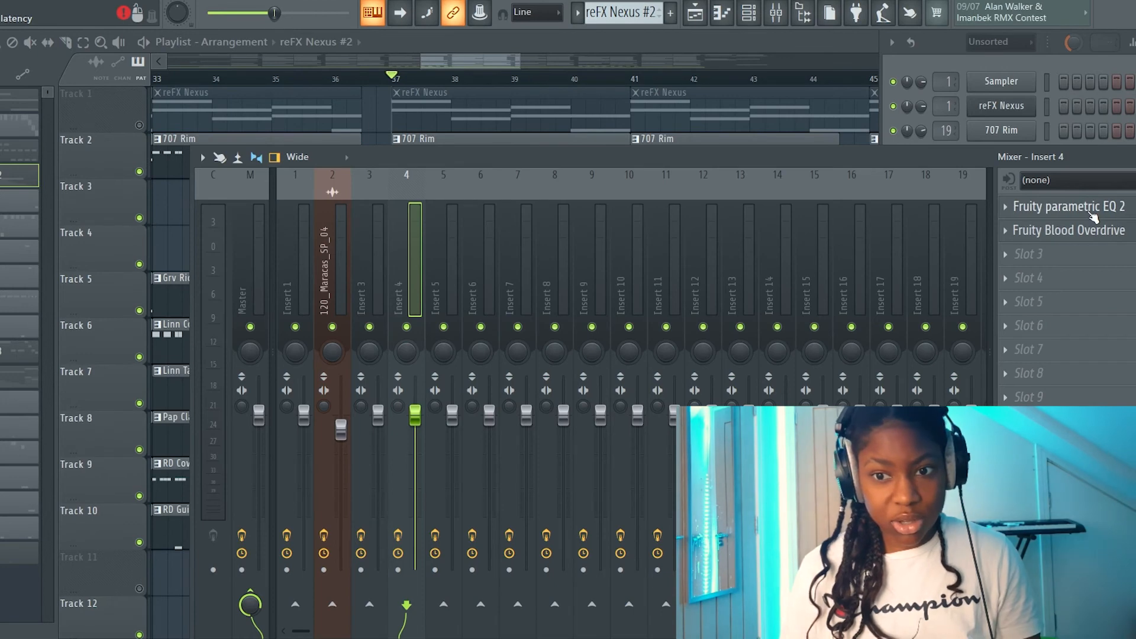
click(1090, 213)
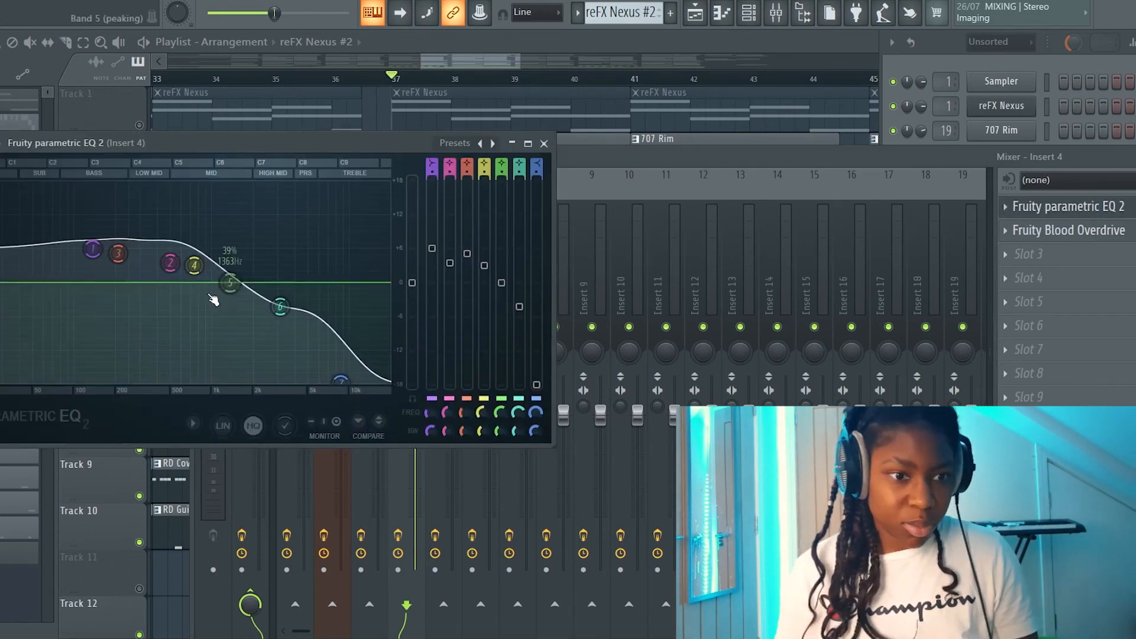
click(544, 143)
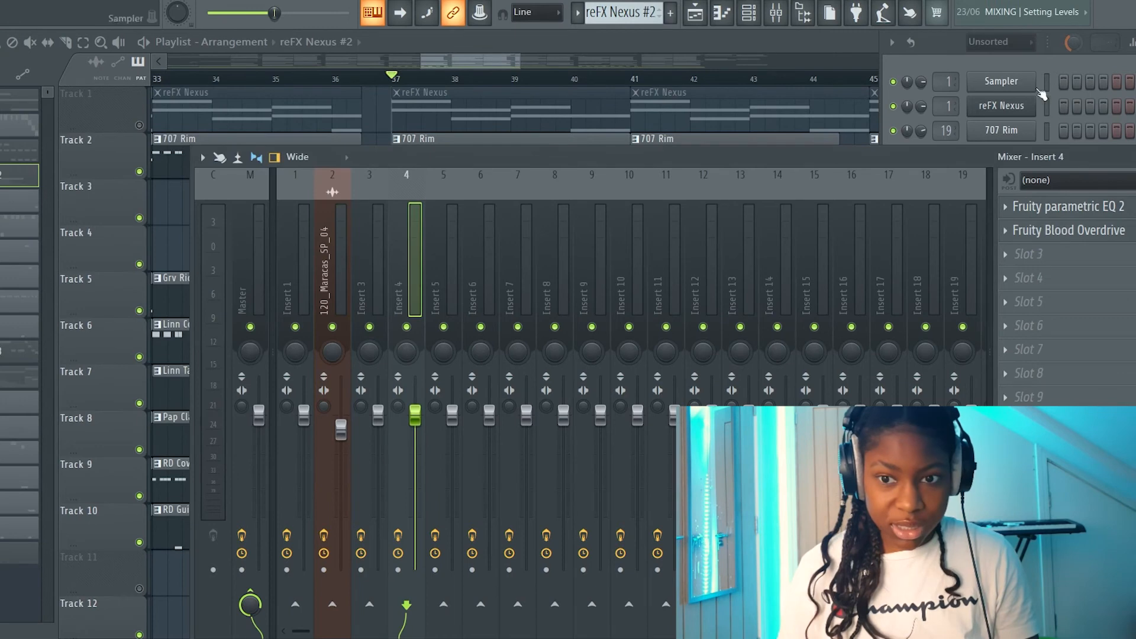
click(1084, 237)
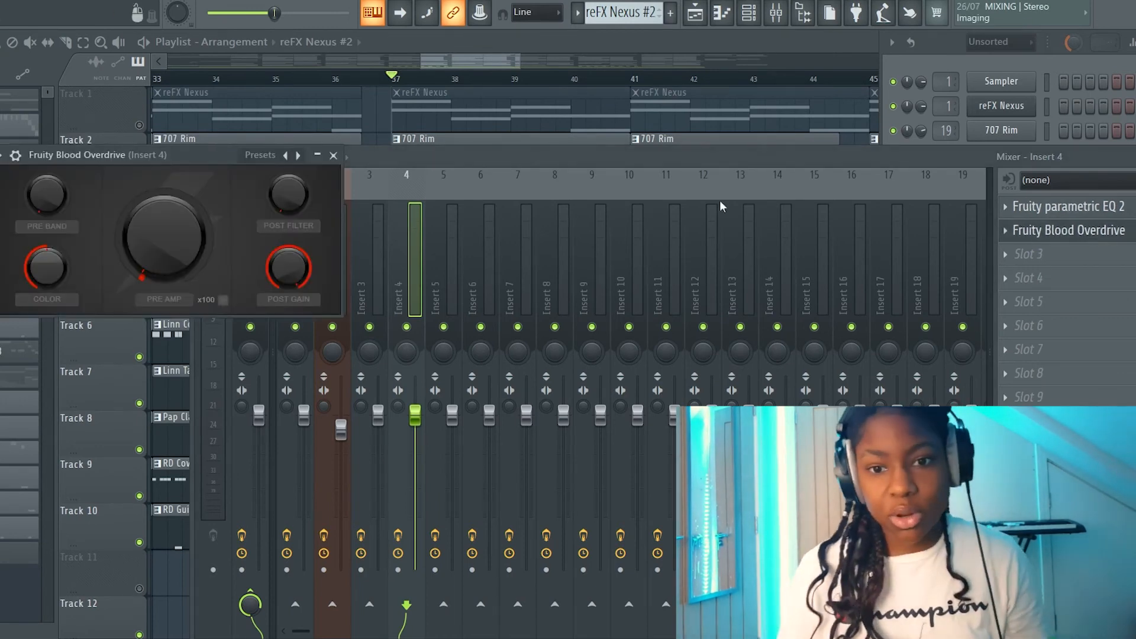
click(333, 155)
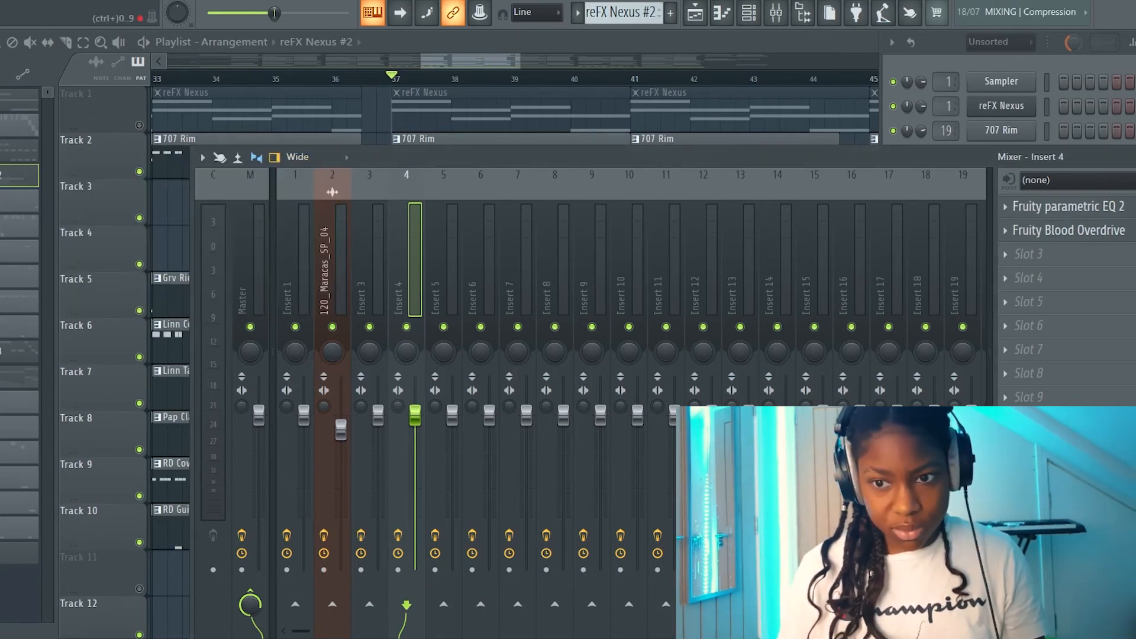
- Play the arrangement from bar 37 twice with the Choir Ooh and reFX Nexus #2 layers included
key(space)
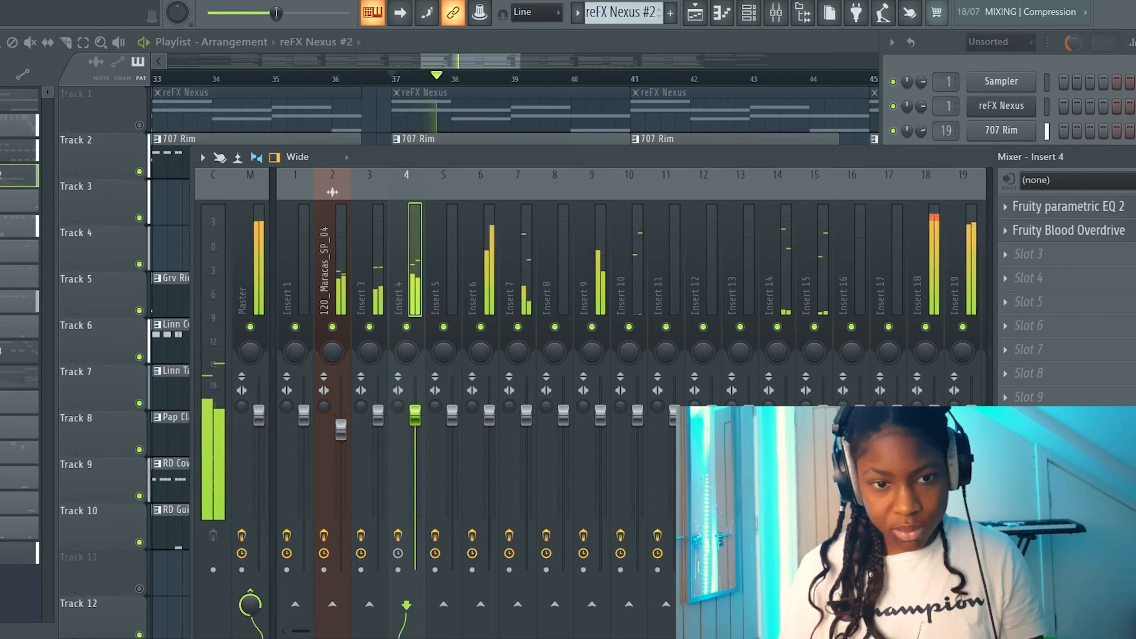
key(space)
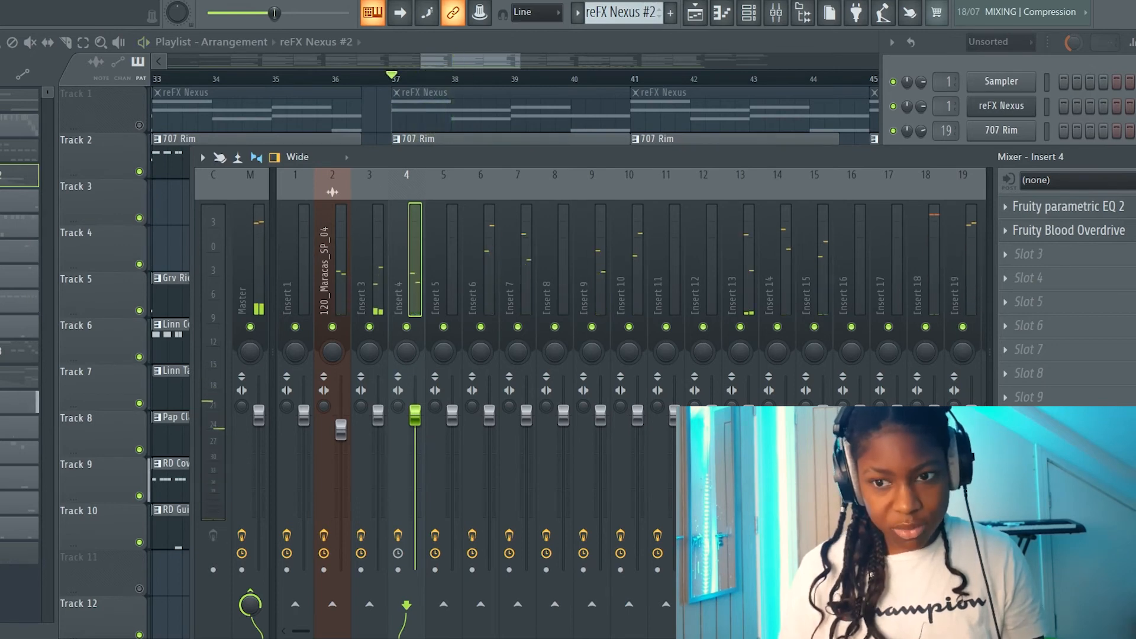
key(space)
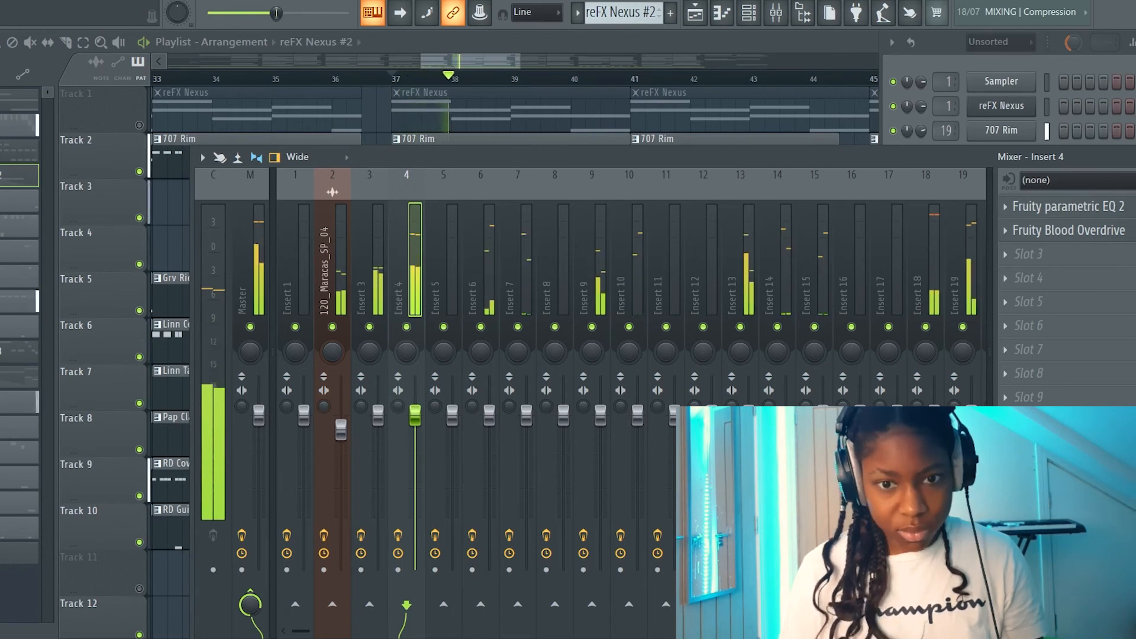
key(space)
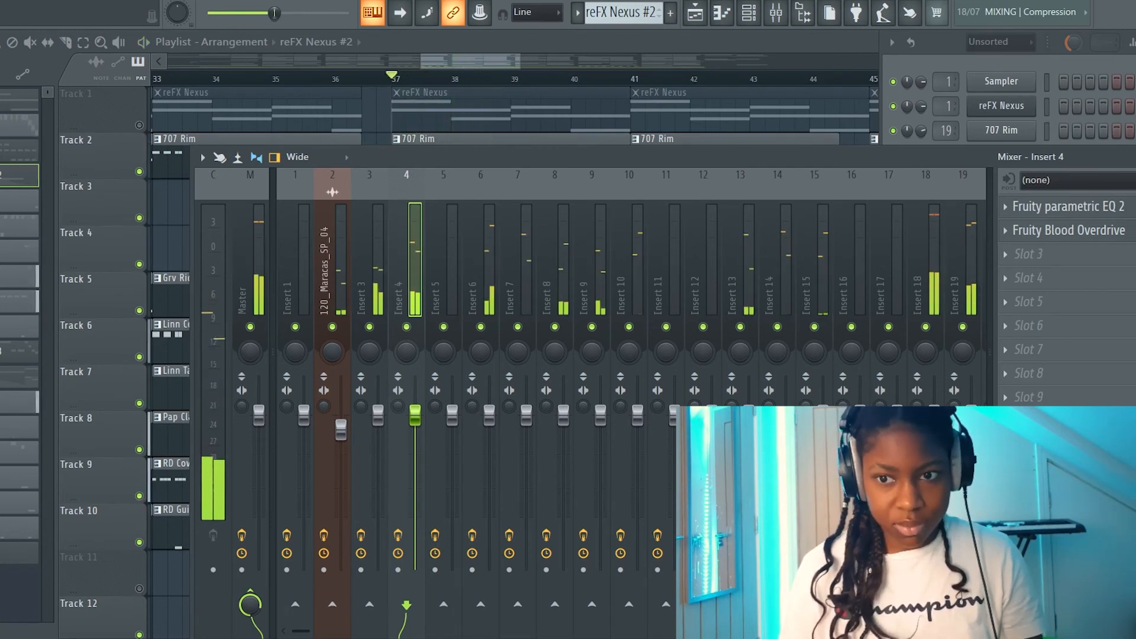
- Unmute Track 11 in the Playlist and view the preset used by its reFX Nexus #3 instrument
key(F9)
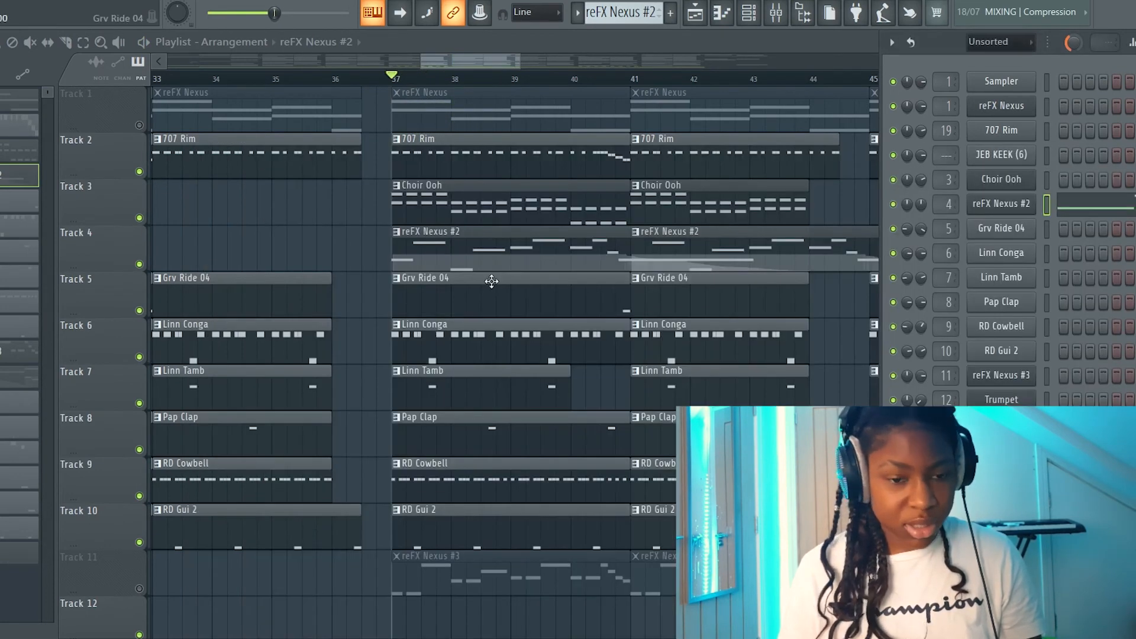
click(428, 495)
scroll(427, 494, down, 4)
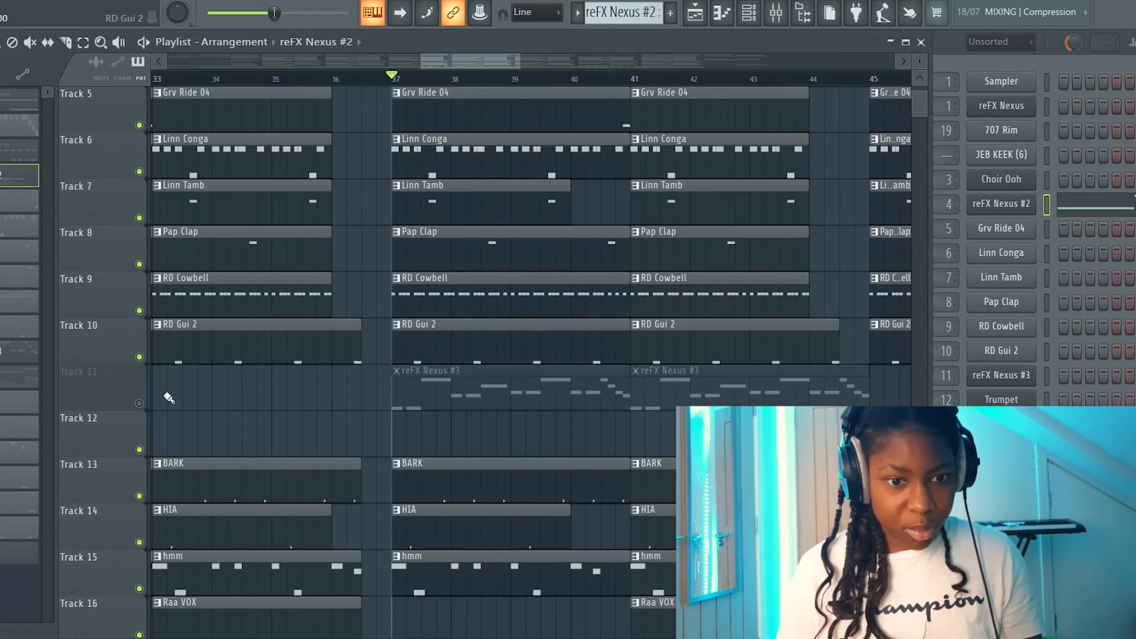
click(139, 405)
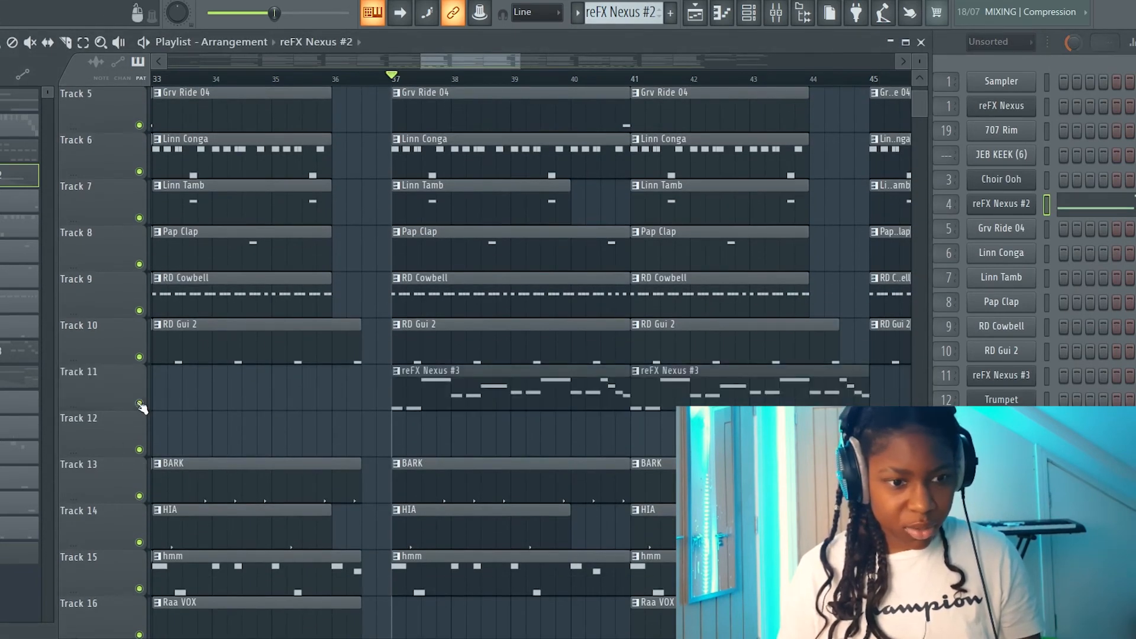
double_click(462, 386)
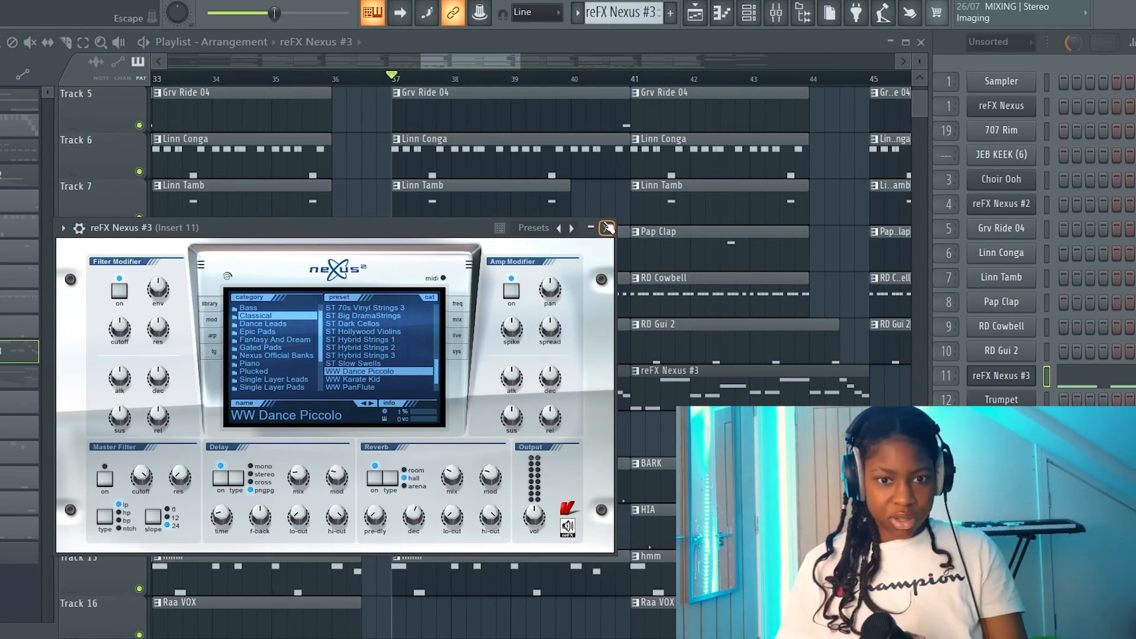
click(607, 228)
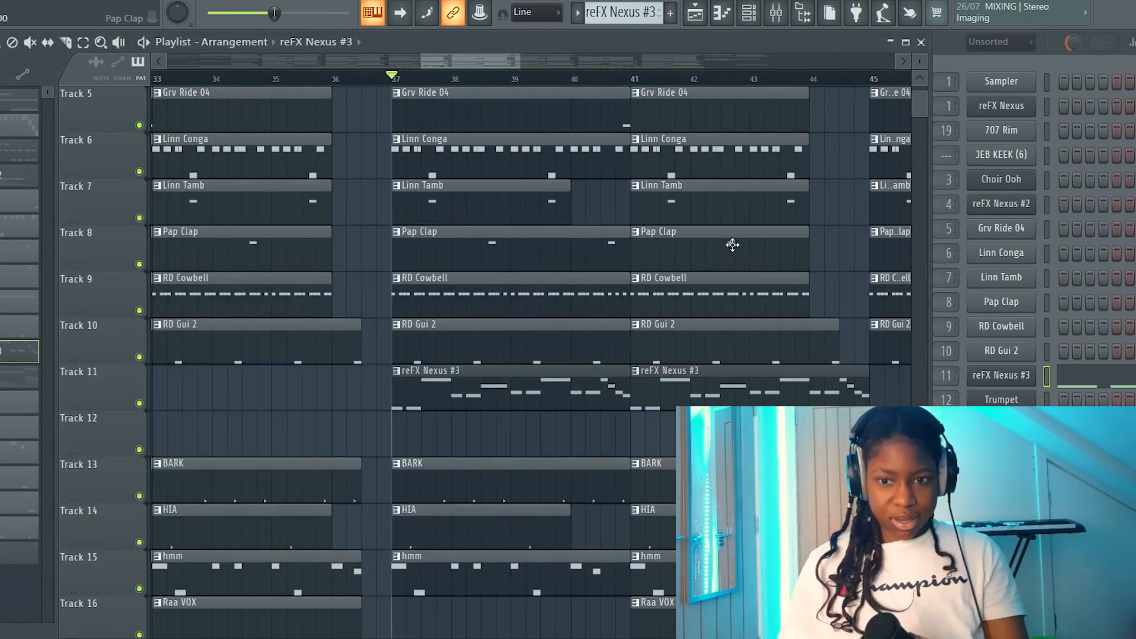
- Inspect the Fruity parametric EQ 2, Soundgoodizer and Fruity Reeverb 2 settings on mixer insert 11
click(778, 17)
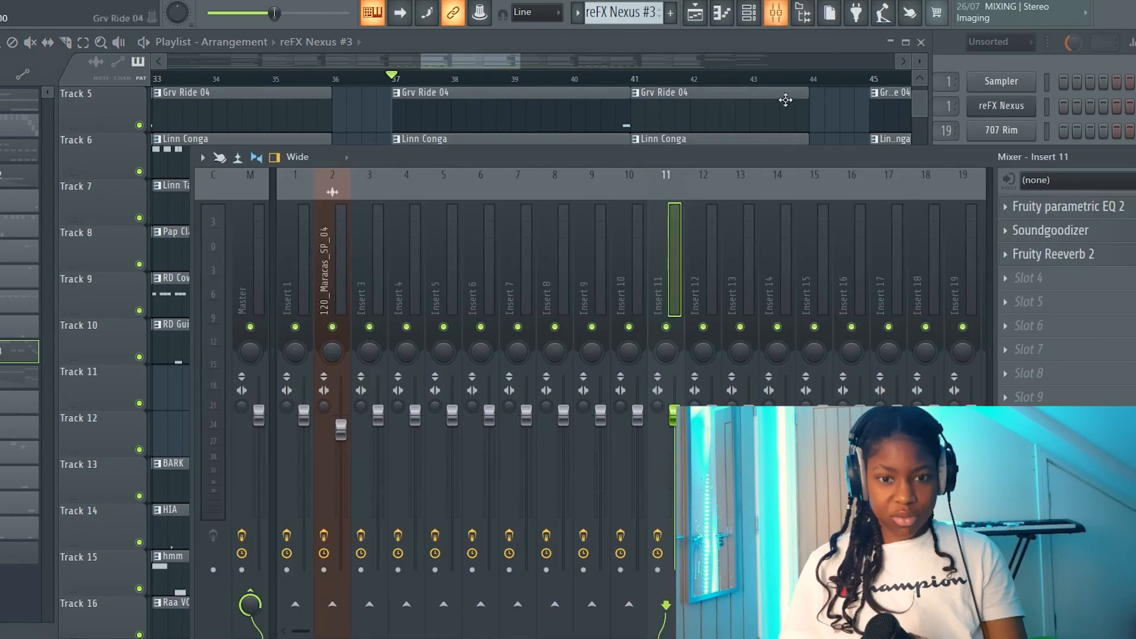
click(1083, 208)
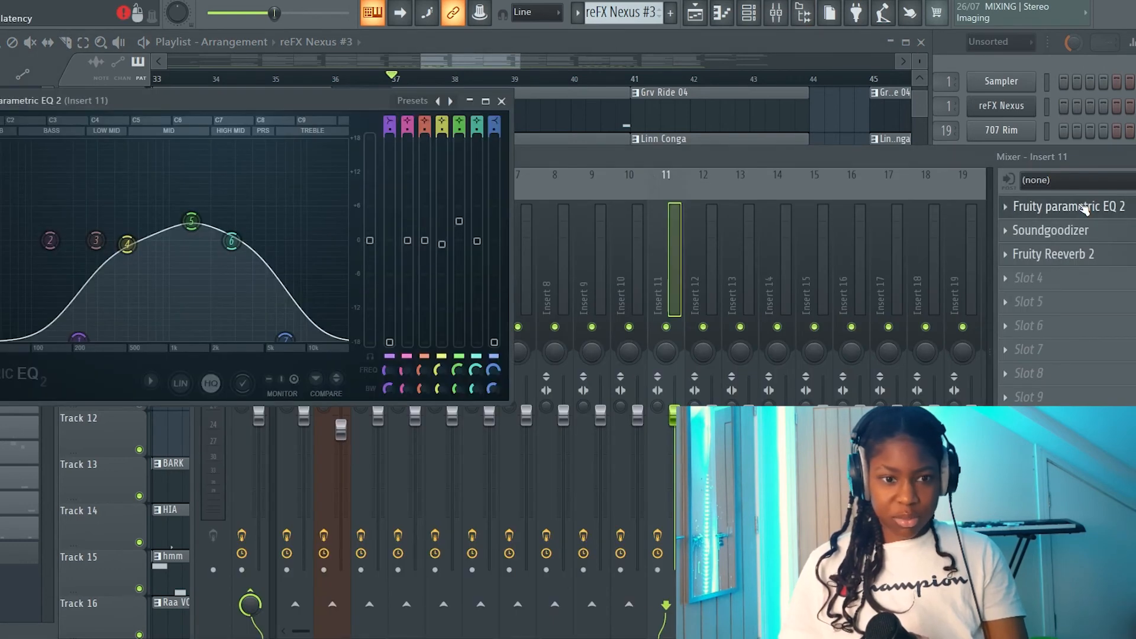
click(1074, 234)
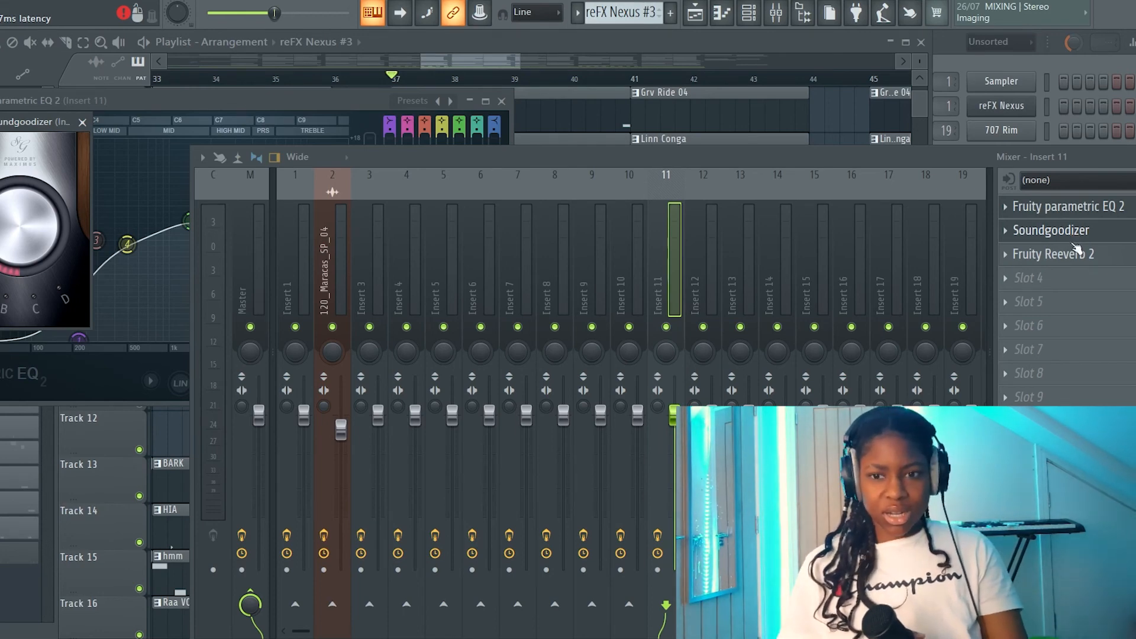
click(1074, 251)
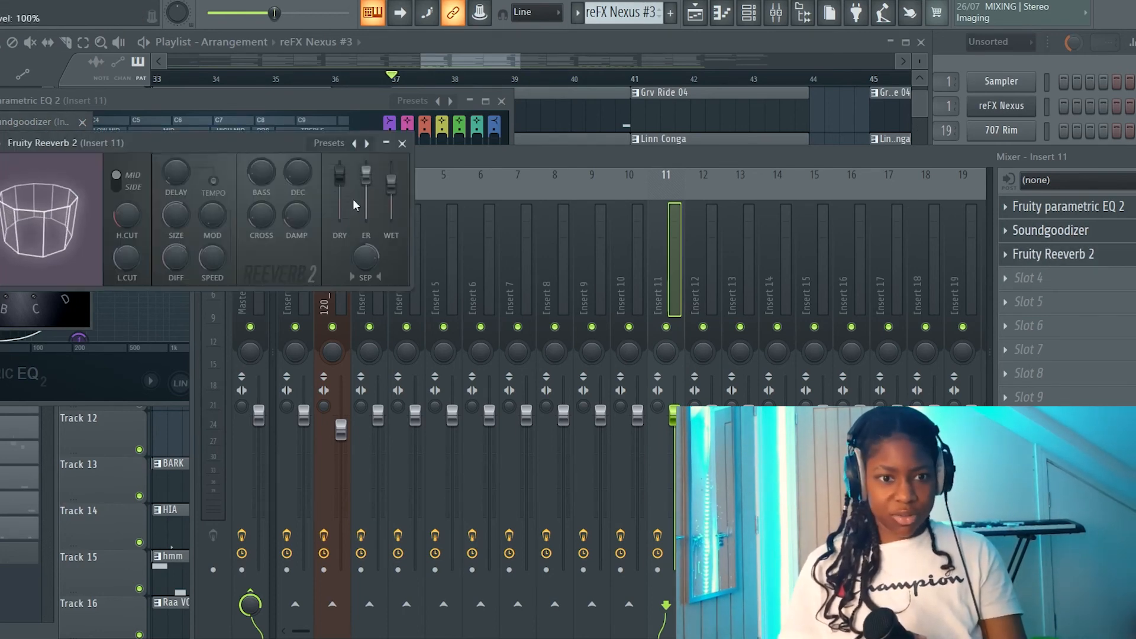
click(402, 143)
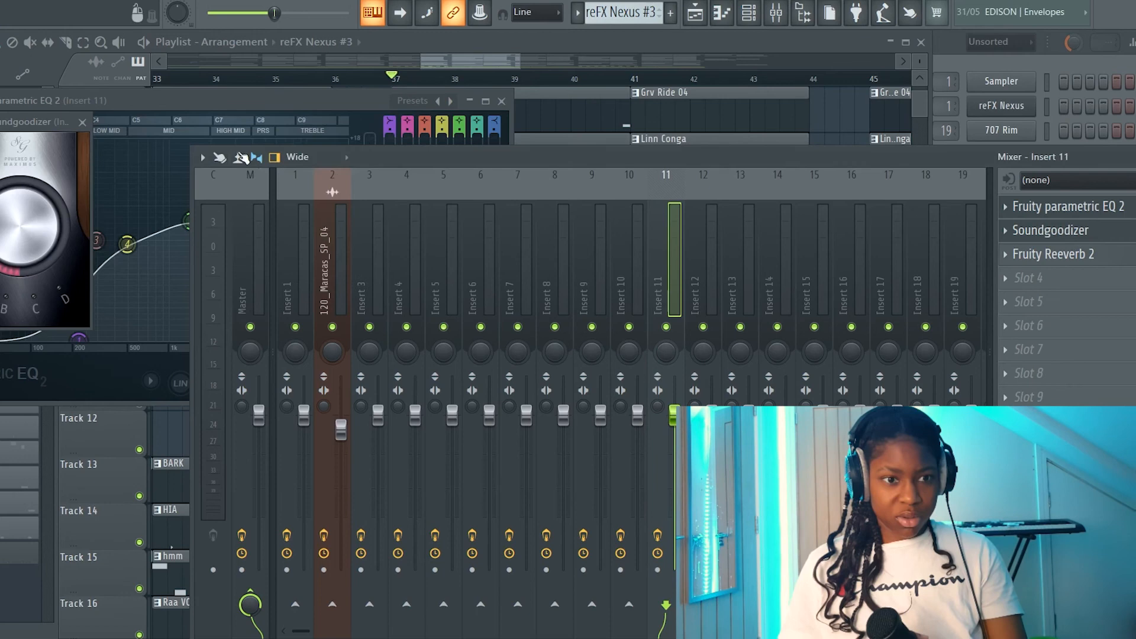
click(82, 122)
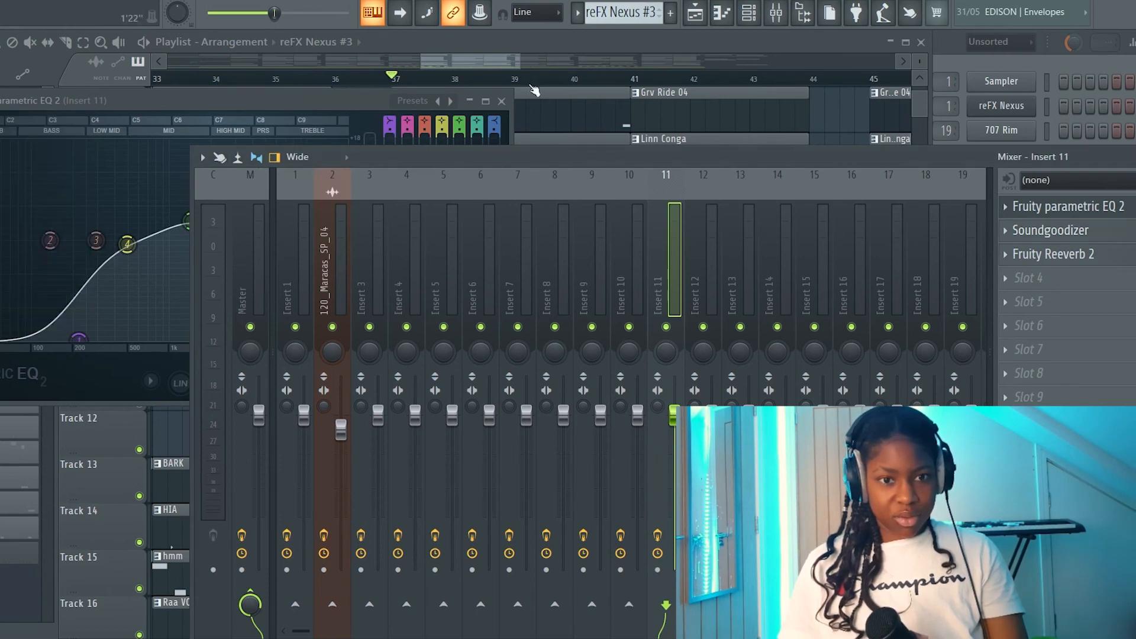
click(500, 102)
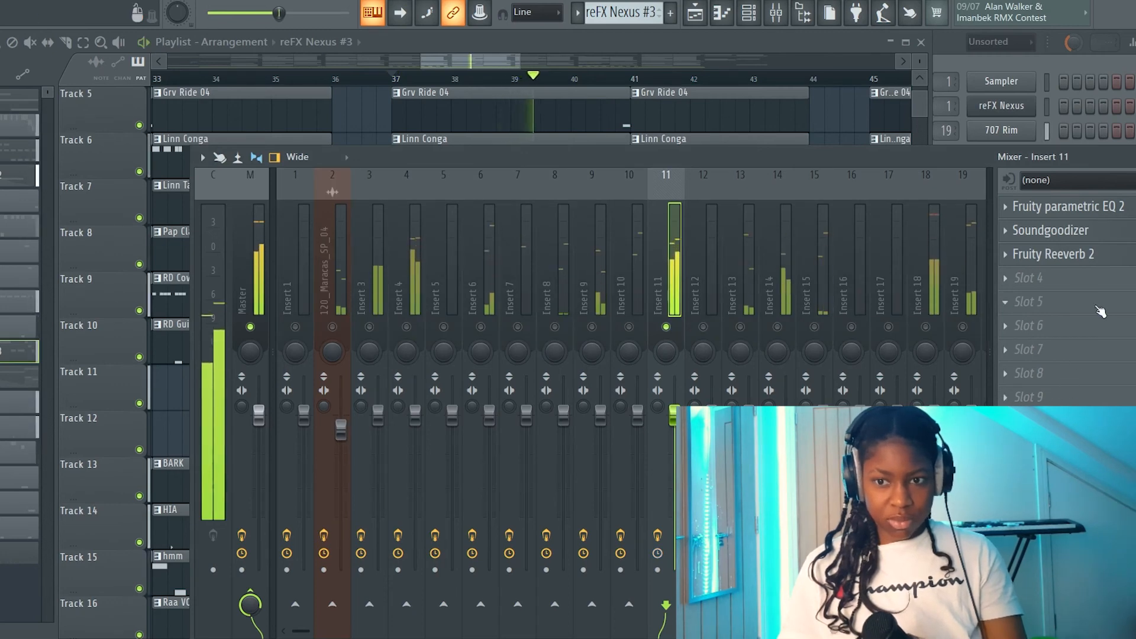
- Play the soloed reFX Nexus #3 layer on mixer insert 11 from bar 37 and recheck its parametric EQ curve
key(space)
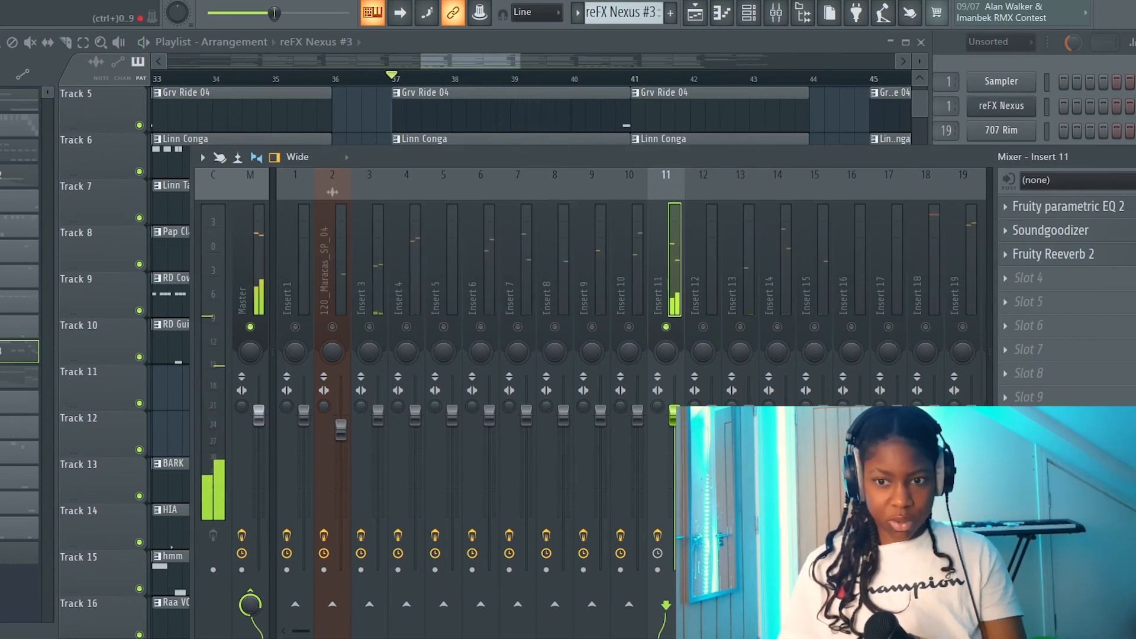
key(space)
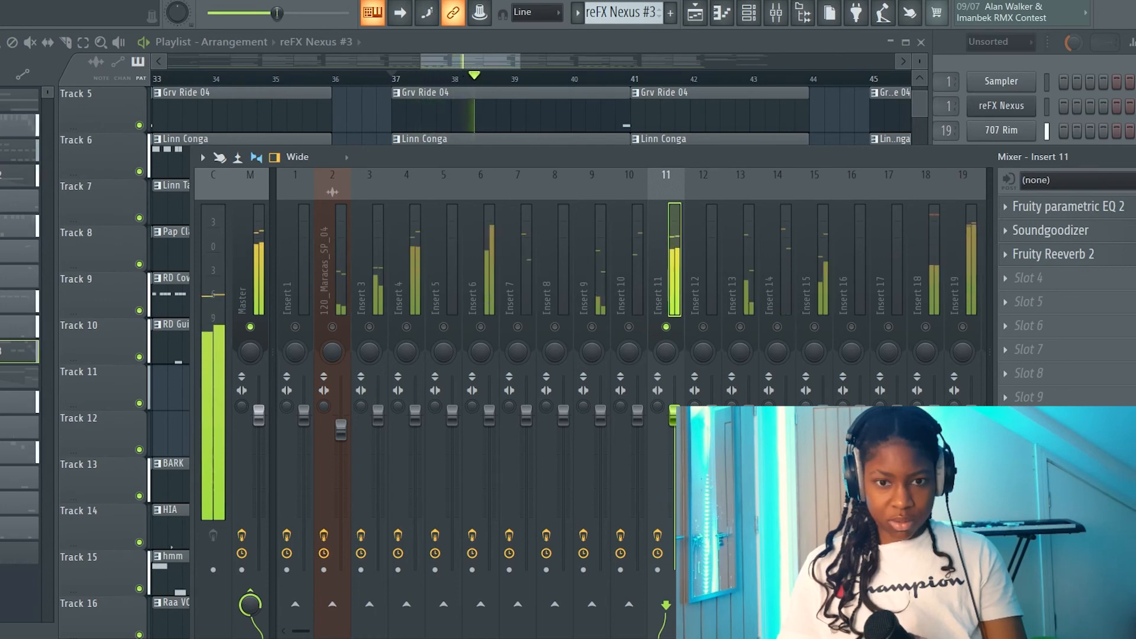
key(space)
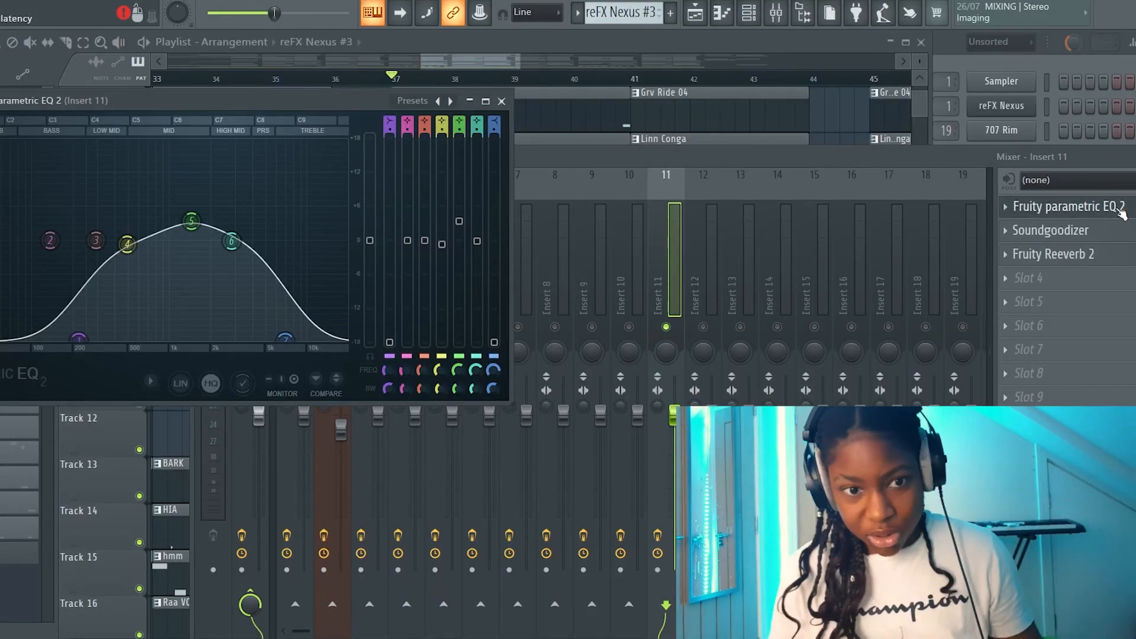
click(502, 102)
key(Escape)
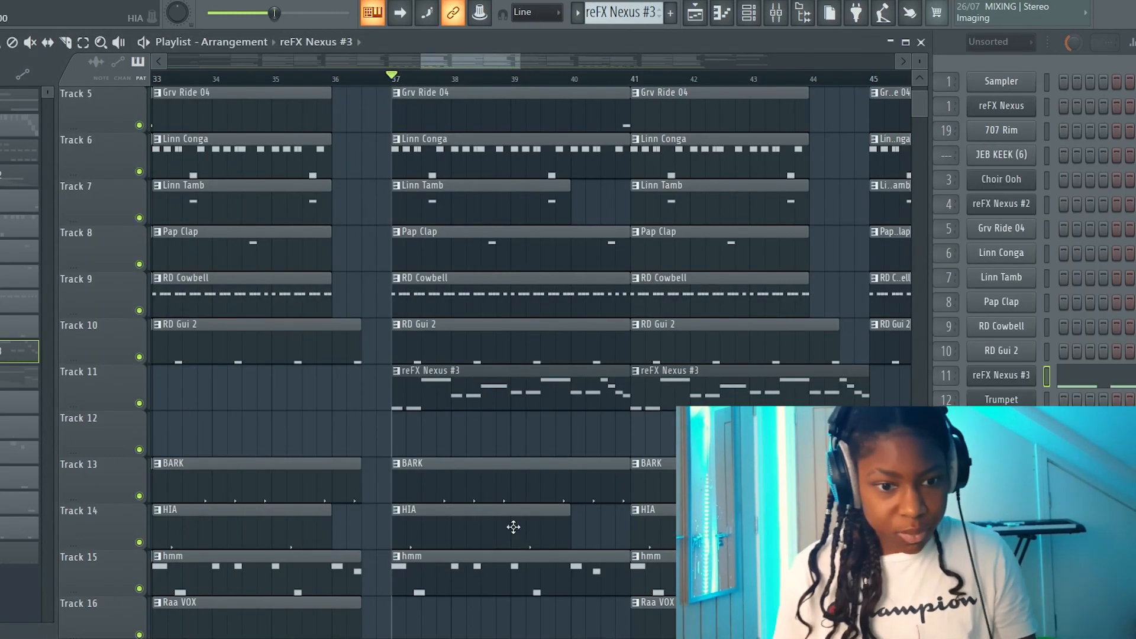
- Look over the Playlist tracks below reFX Nexus #3, from the vocal layers to the whistle, kick and maracas
scroll(513, 521, down, 7)
scroll(514, 509, up, 4)
scroll(517, 507, down, 1)
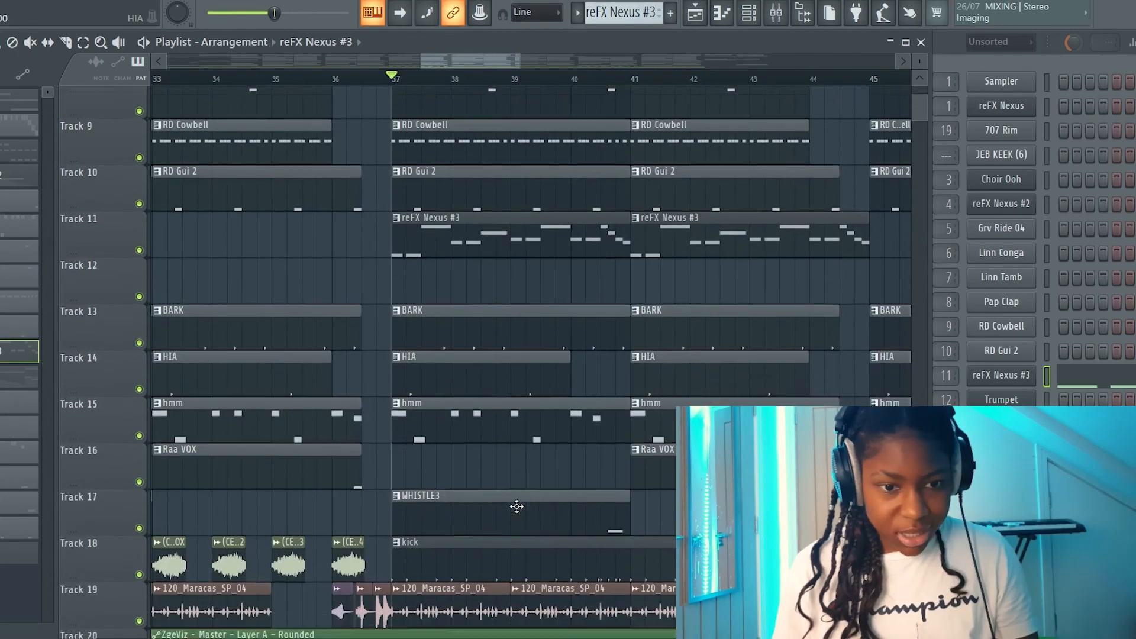